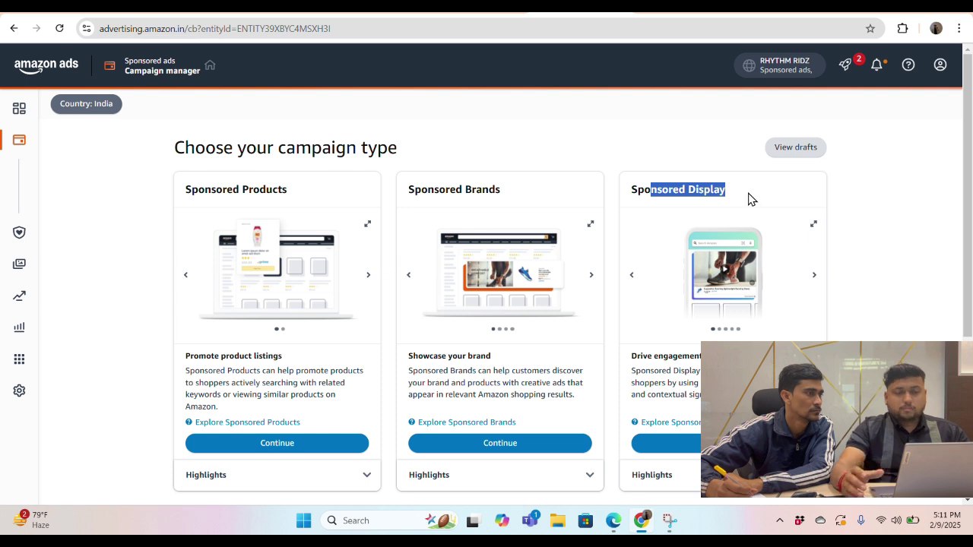
Start a new Sponsored Products campaign.
left_click(296, 451)
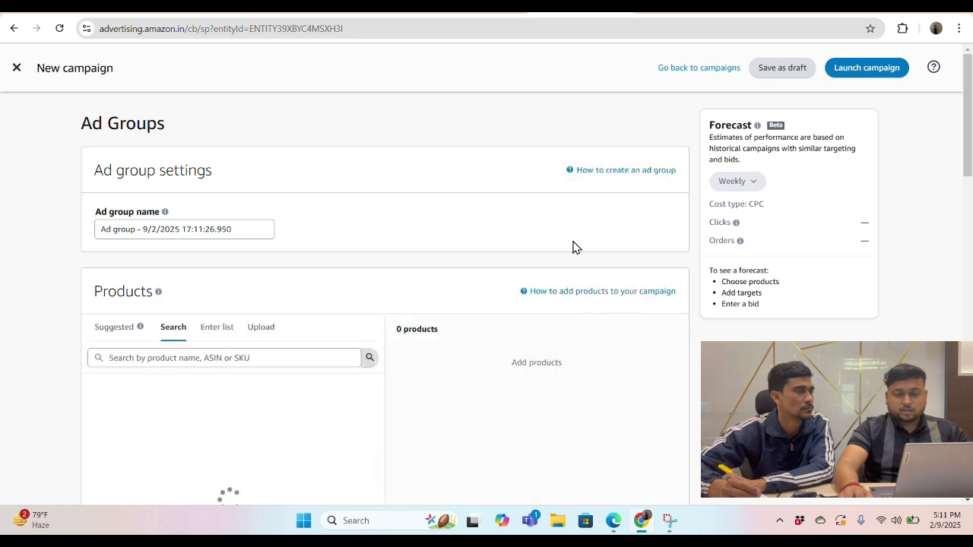
scroll(630, 281, "down", 2)
scroll(647, 237, "up", 2)
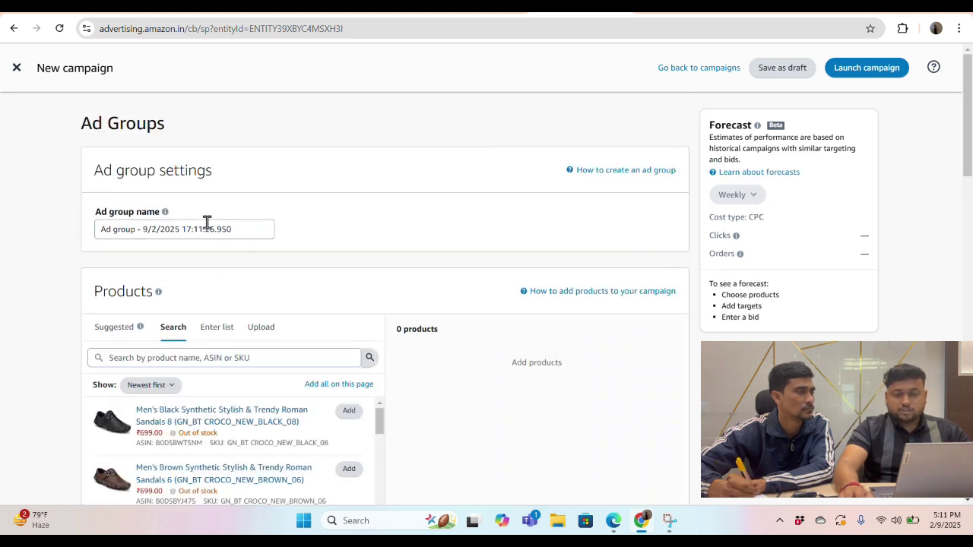
Examine the ad group name setting in the new campaign.
left_click_drag(99, 215, 254, 218)
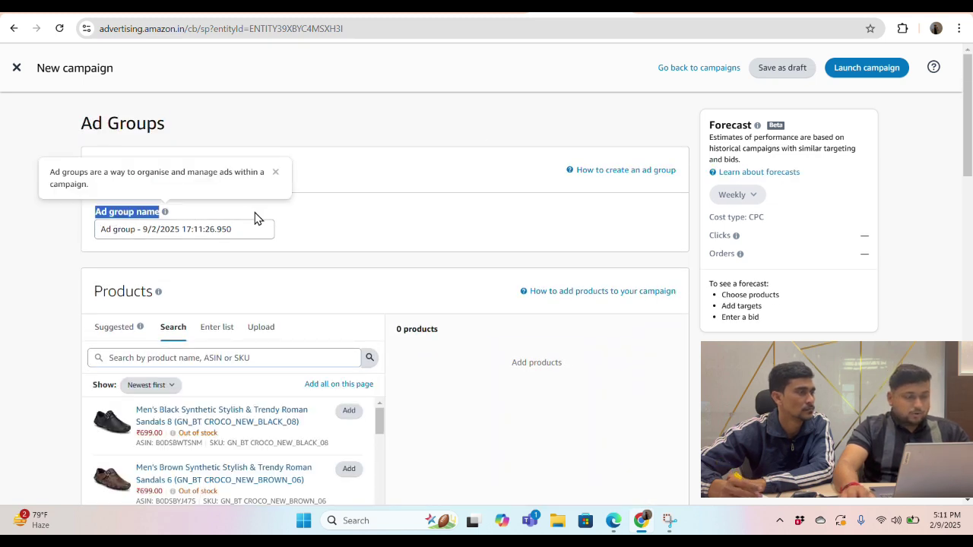
left_click(213, 247)
double_click(220, 228)
left_click(397, 200)
Add the GN_BT CROCO_NEW_BLACK_08, GN_BT CROCO_NEW_BROWN_06 and GN_BT CROCO_NEW_TAN_08 sandals to the campaign's products.
scroll(403, 202, "down", 2)
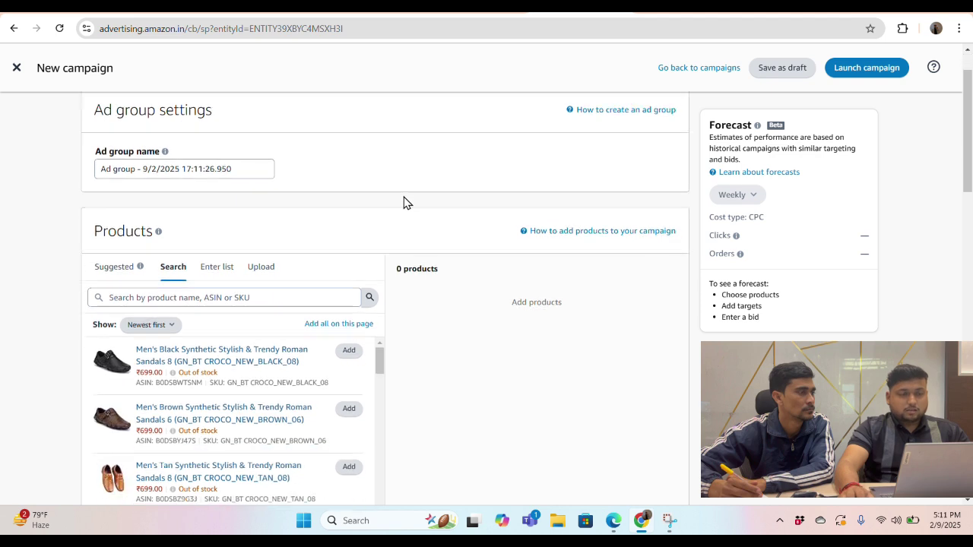
scroll(541, 228, "down", 1)
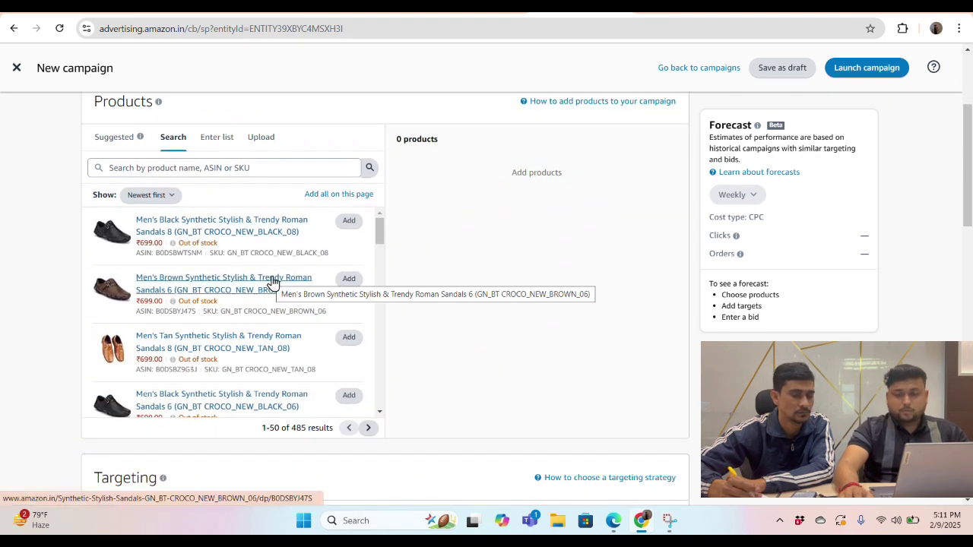
scroll(350, 278, "down", 1)
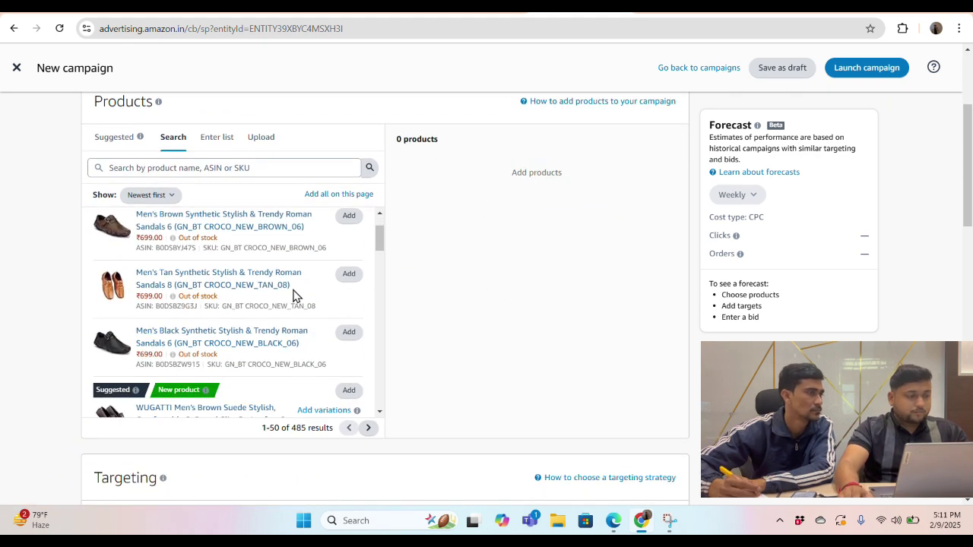
scroll(319, 289, "up", 1)
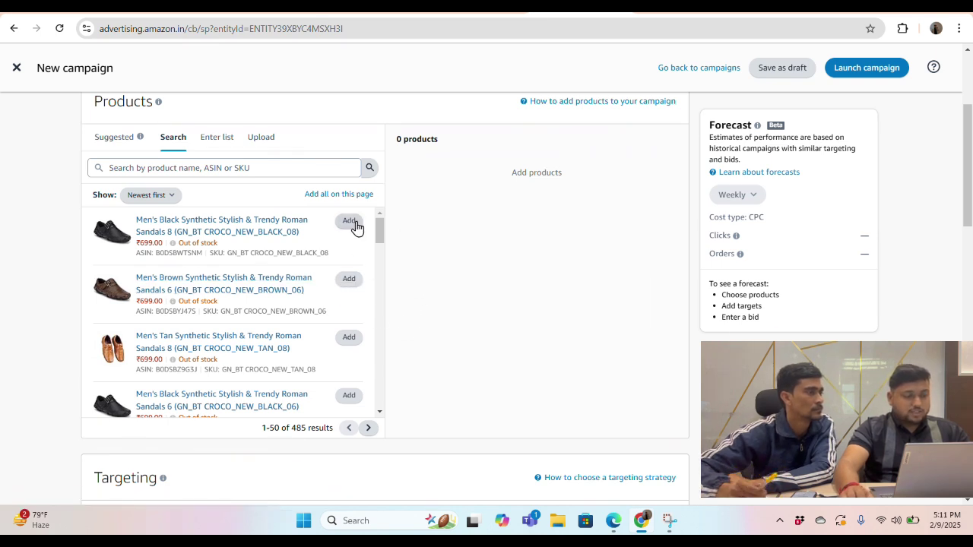
left_click(351, 225)
left_click(344, 289)
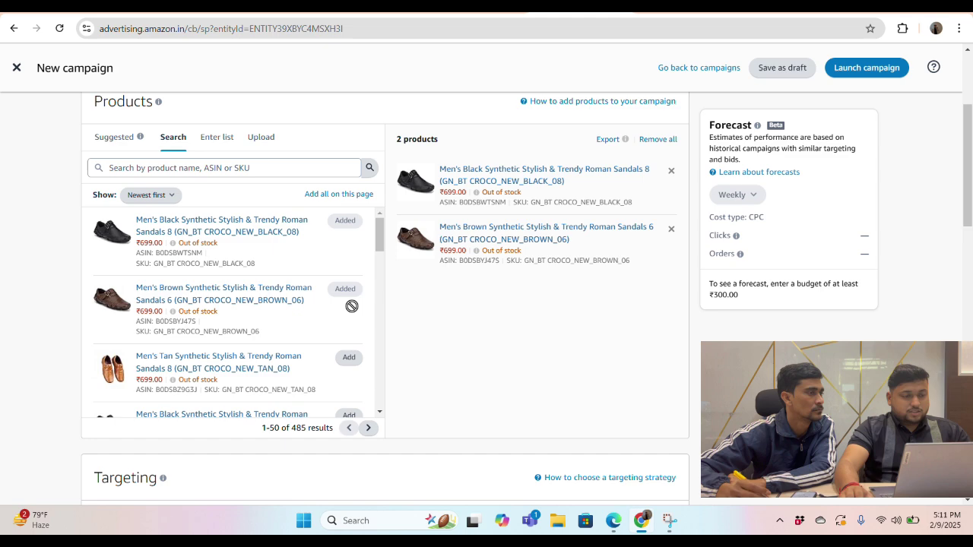
left_click(347, 357)
Examine the automatic and manual targeting options for the campaign.
scroll(339, 283, "down", 1)
scroll(494, 266, "down", 4)
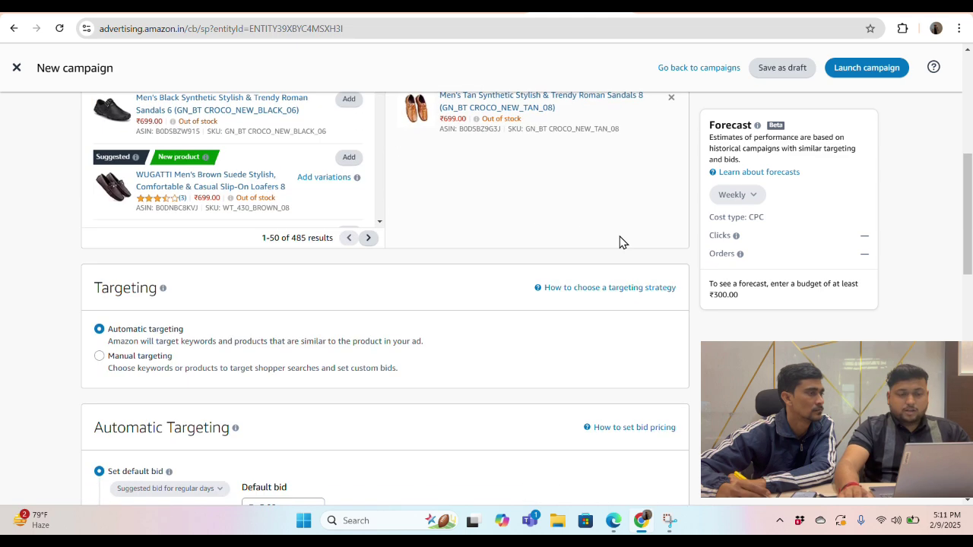
left_click_drag(97, 147, 215, 162)
left_click(266, 200)
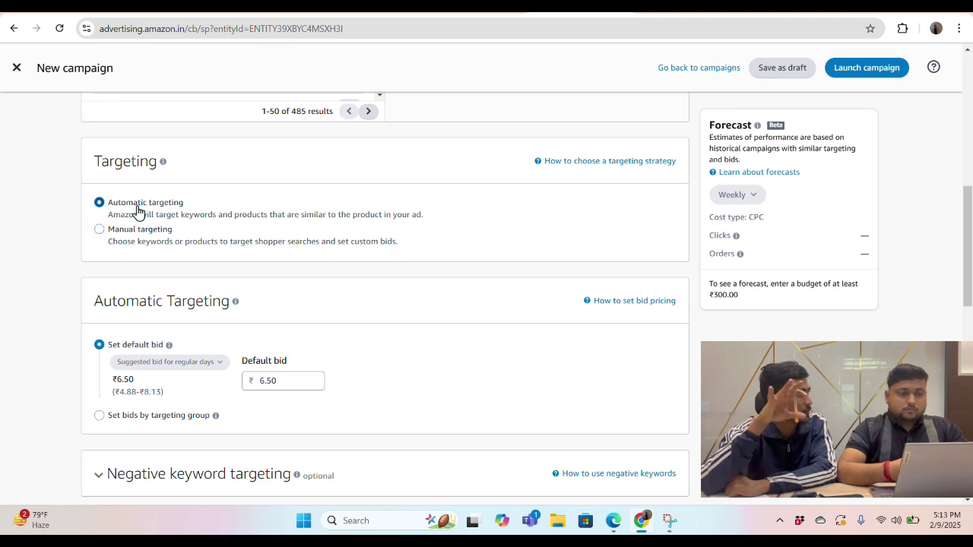
scroll(179, 199, "down", 1)
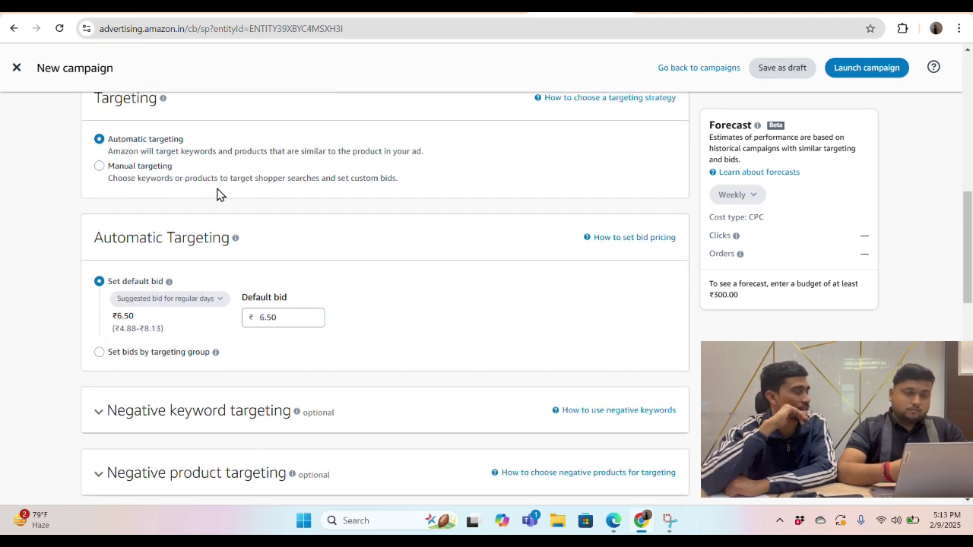
Examine the suggested bid for regular days and its bid range under Automatic Targeting.
scroll(194, 224, "down", 1)
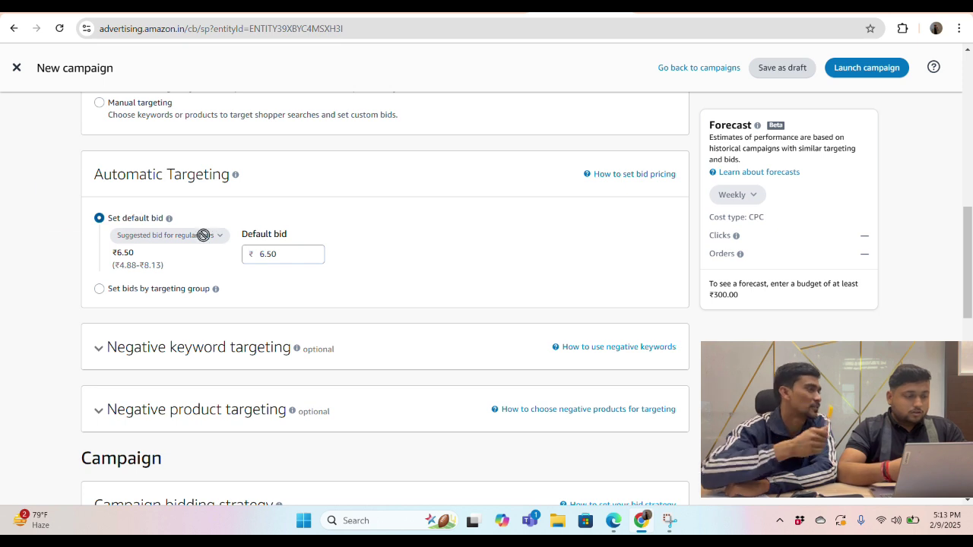
left_click(203, 234)
left_click(351, 263)
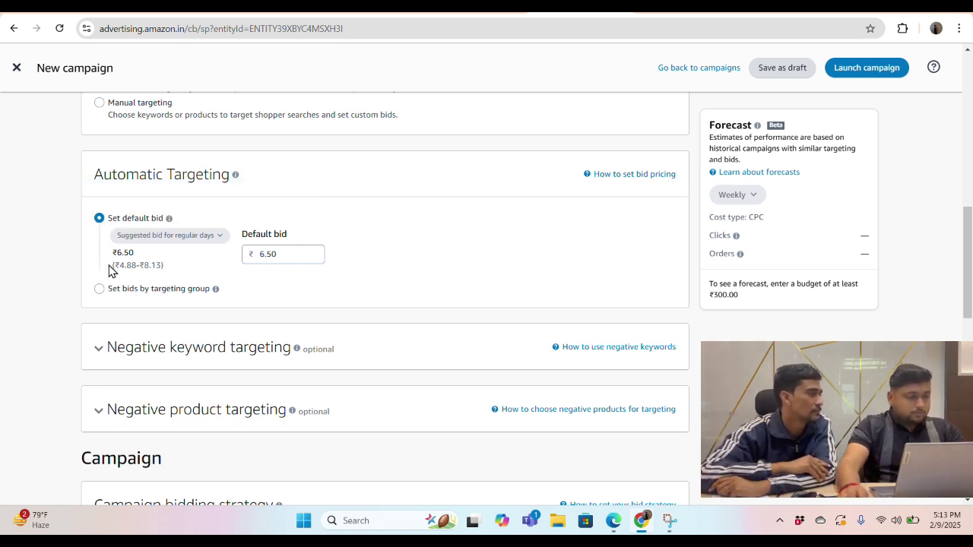
left_click_drag(109, 269, 200, 273)
left_click(174, 276)
left_click(200, 273)
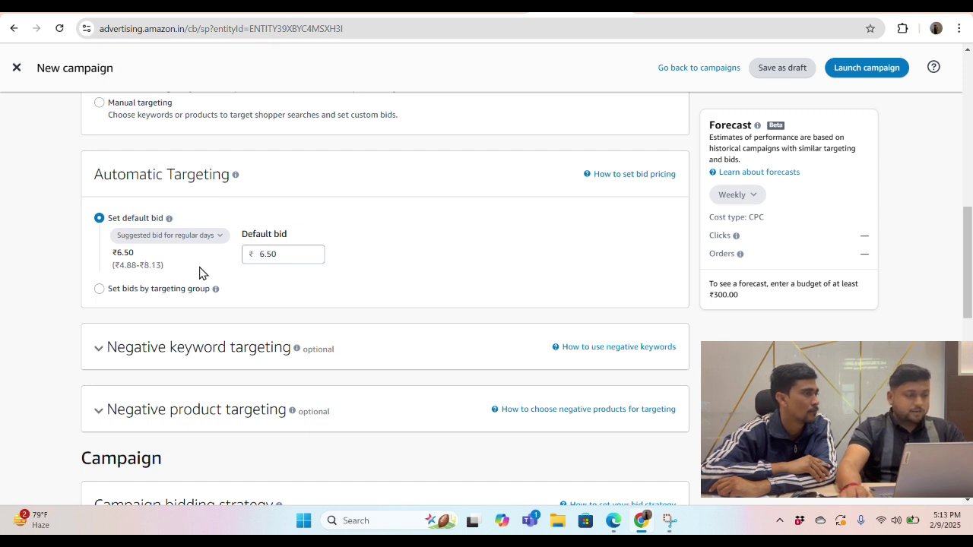
left_click_drag(126, 264, 145, 261)
left_click(178, 271)
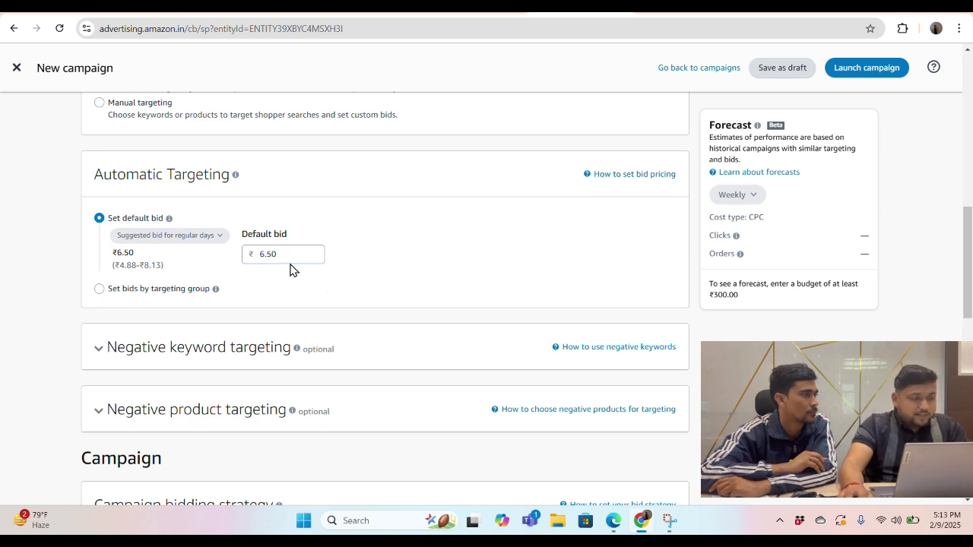
Set the default bid for automatic targeting to ₹3.00.
double_click(265, 257)
key("BackSpace")
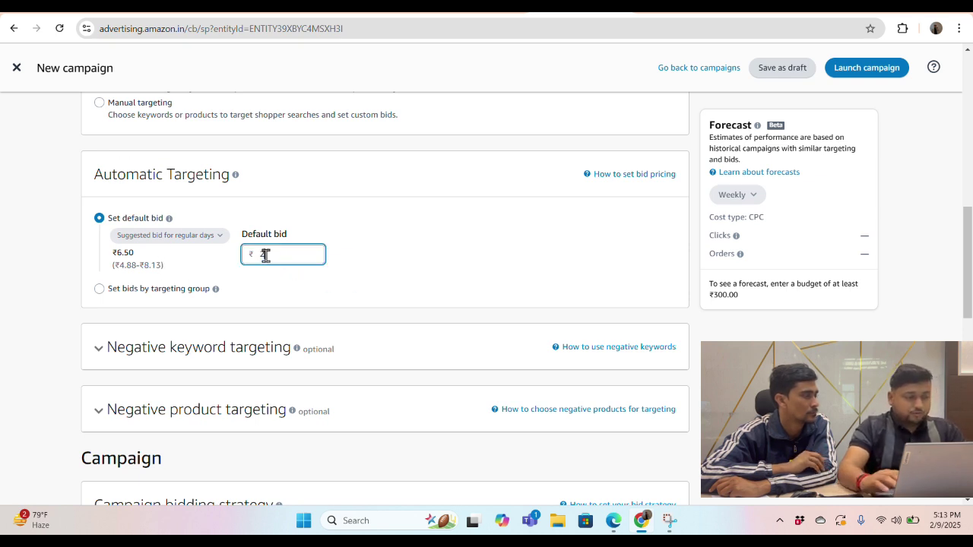
type("3")
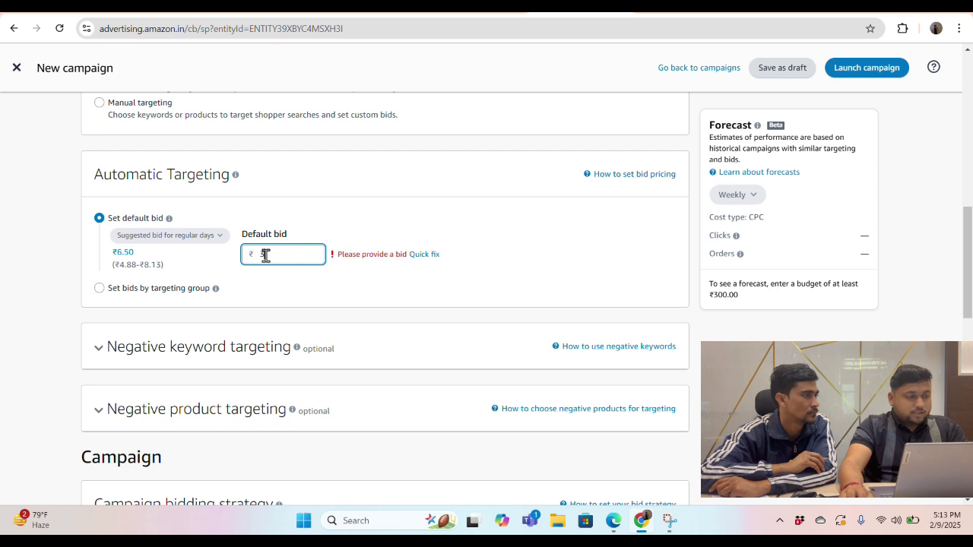
left_click(400, 208)
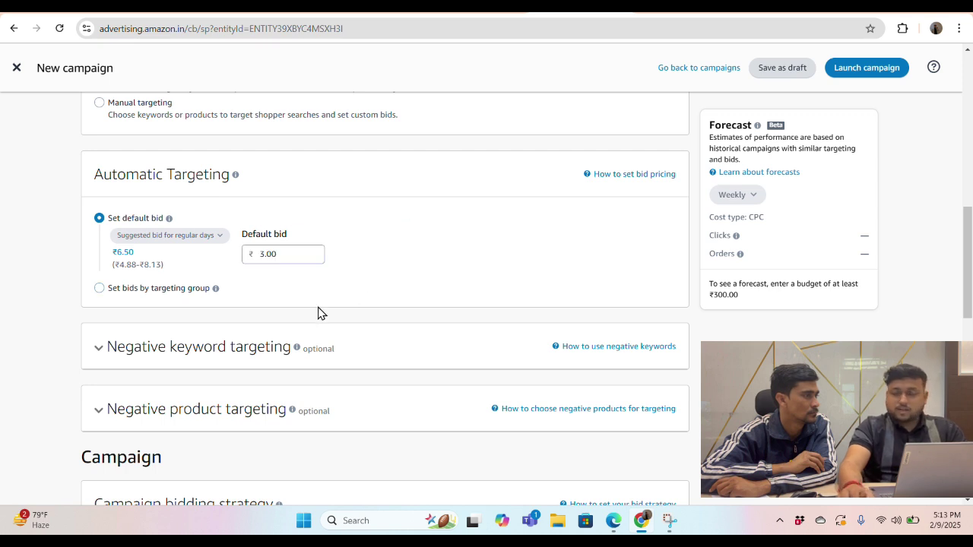
Set the default bid for automatic targeting to ₹1.00.
scroll(311, 289, "down", 1)
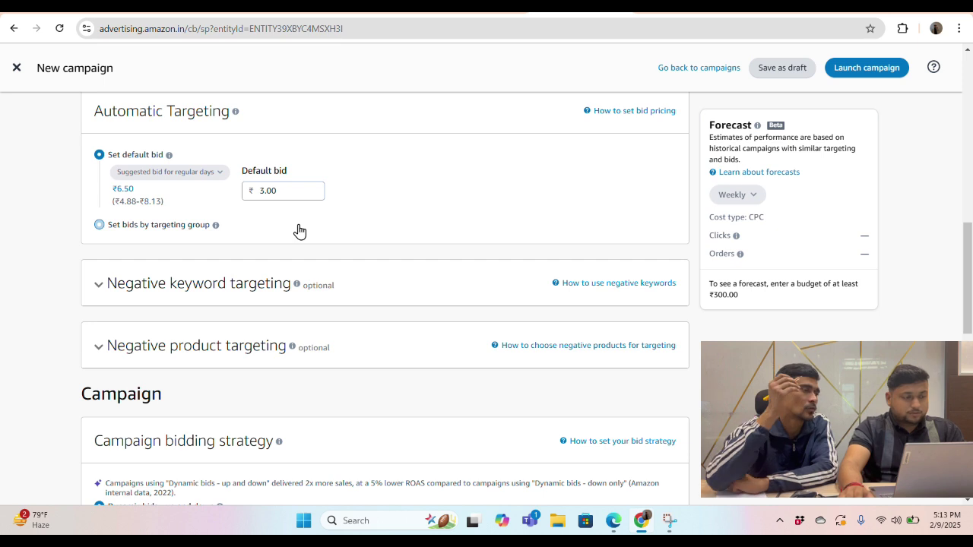
scroll(234, 200, "down", 1)
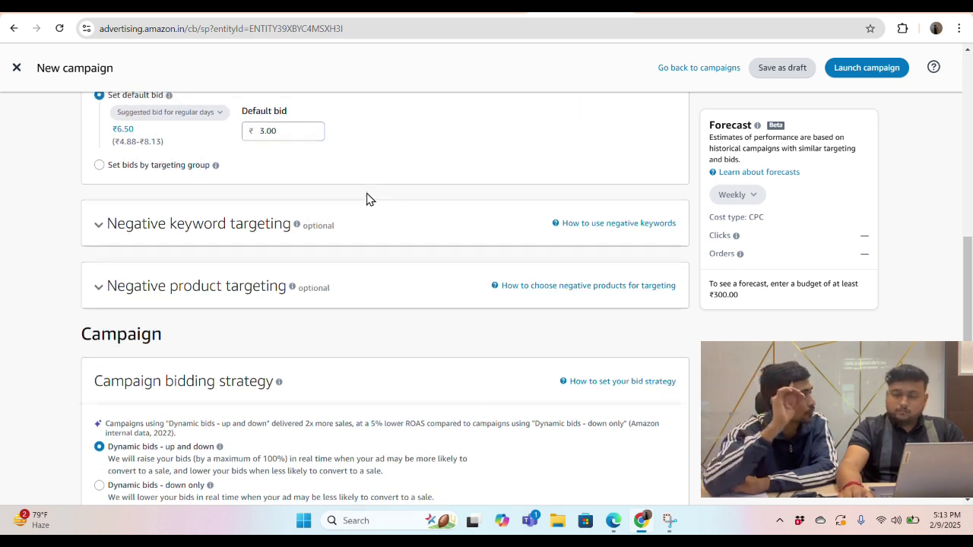
scroll(369, 199, "up", 1)
left_click(274, 194)
double_click(274, 194)
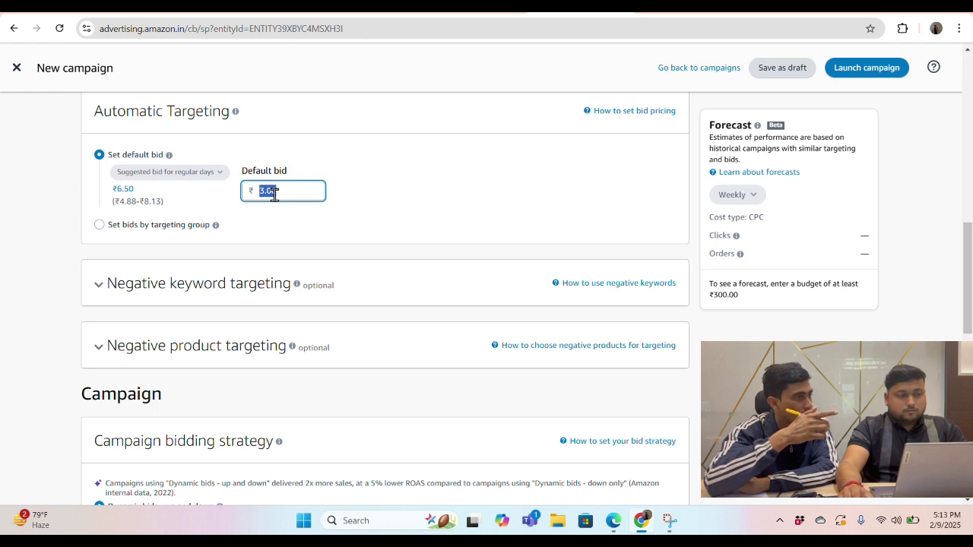
type("1")
left_click(346, 190)
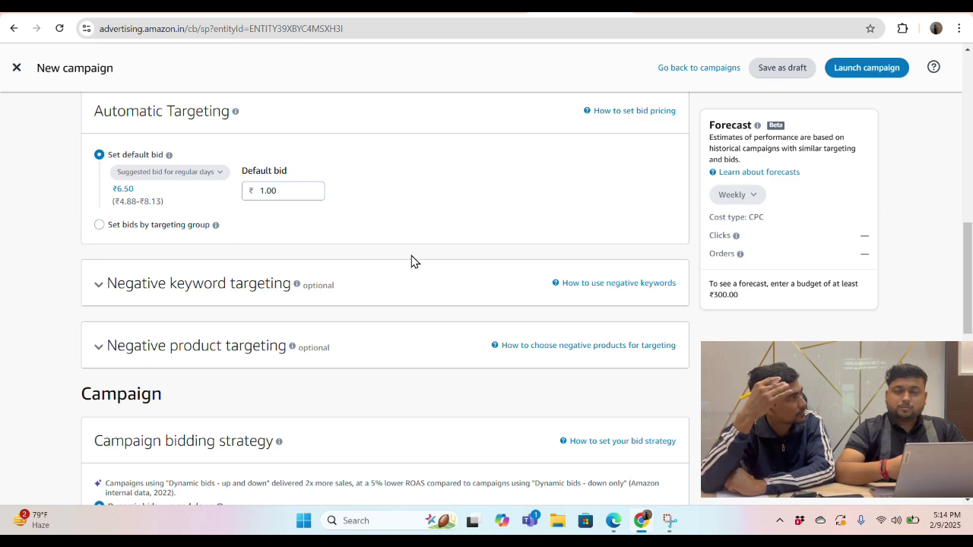
Review the bids by targeting group and return automatic targeting to the Set default bid option.
double_click(266, 191)
left_click(266, 192)
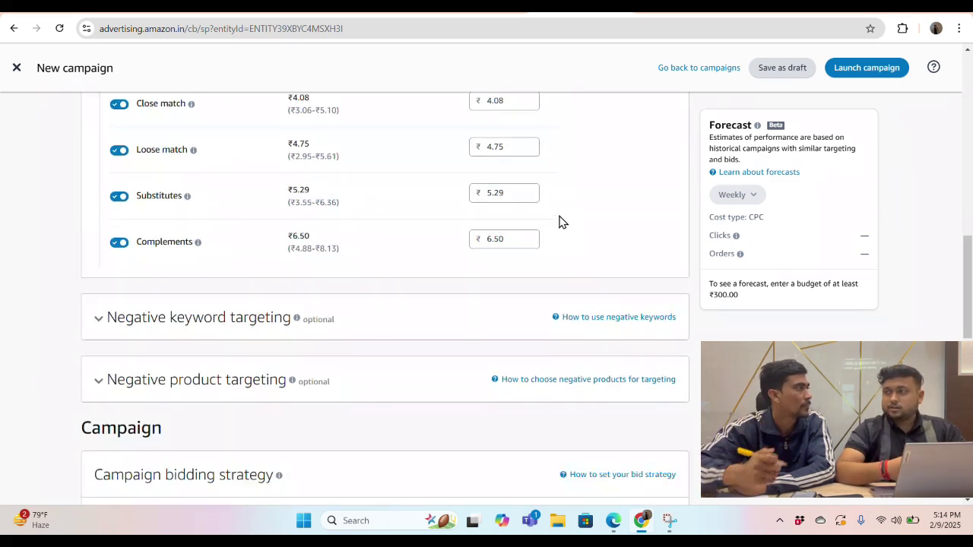
scroll(558, 222, "up", 1)
scroll(578, 258, "up", 2)
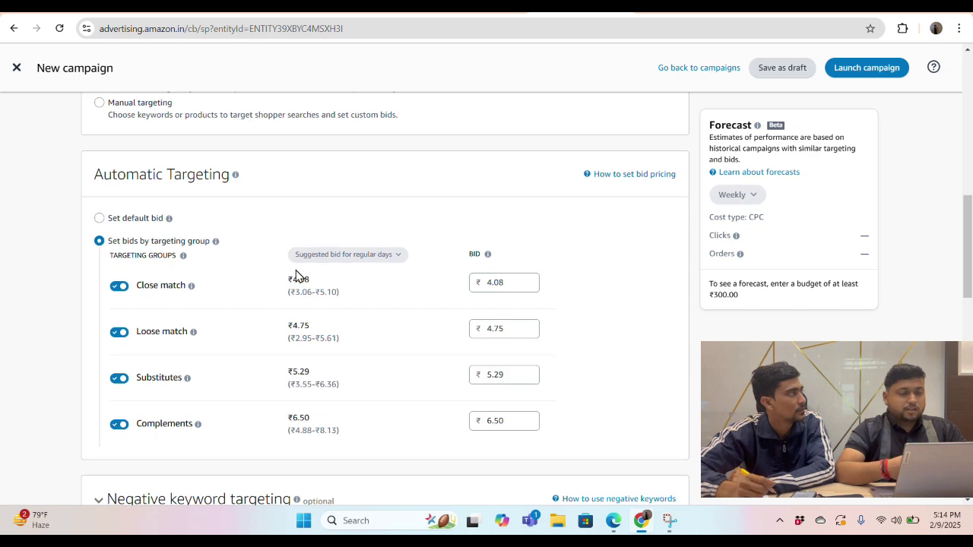
left_click(161, 218)
Expand the optional Negative keyword targeting section and look over its match types and keyword entry.
scroll(451, 218, "down", 2)
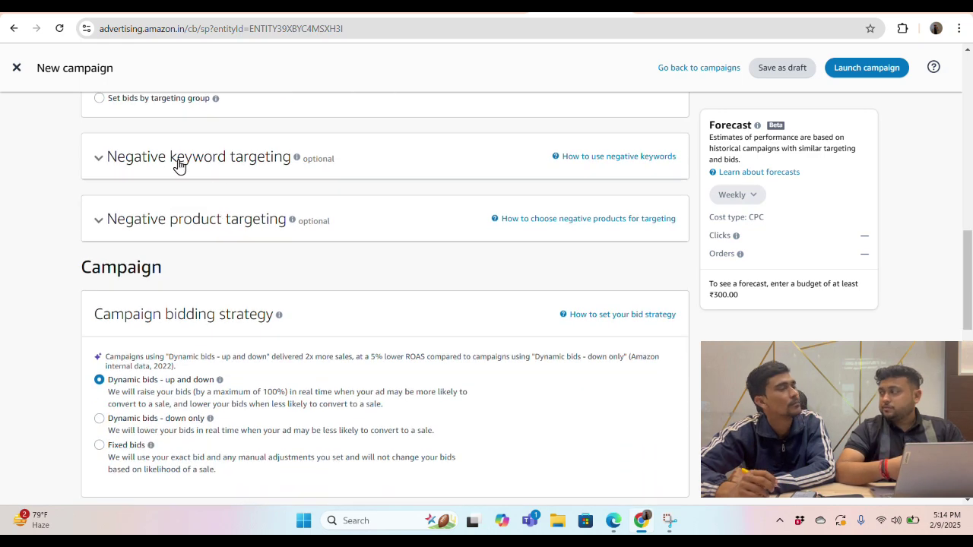
left_click(188, 162)
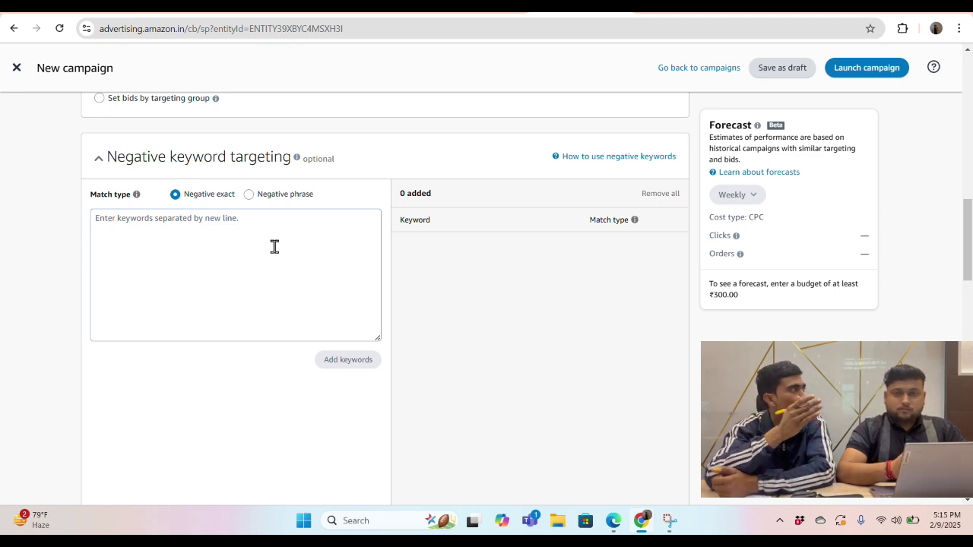
scroll(274, 245, "down", 6)
scroll(223, 185, "down", 2)
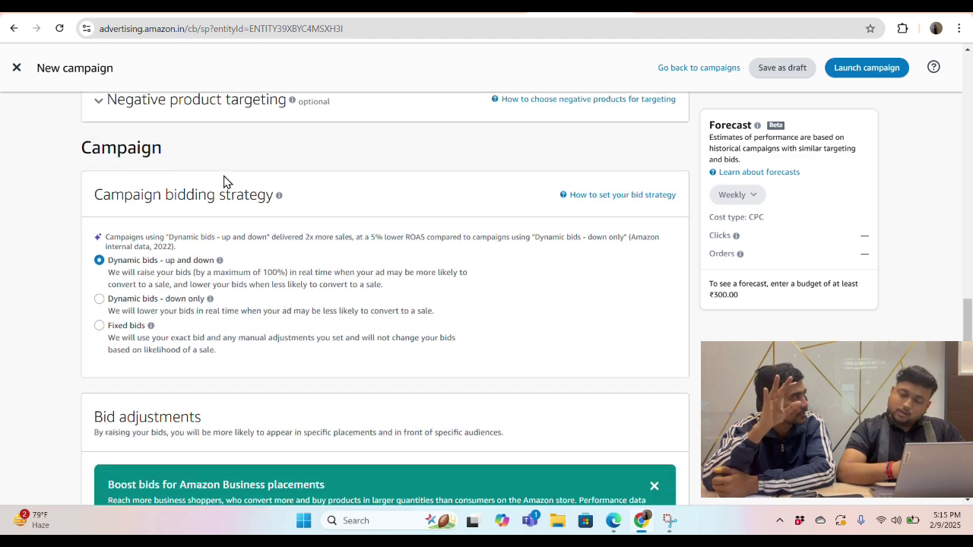
Expand Negative product targeting and bring up its search by product name or ASIN for exclusions.
scroll(232, 159, "up", 1)
left_click(212, 164)
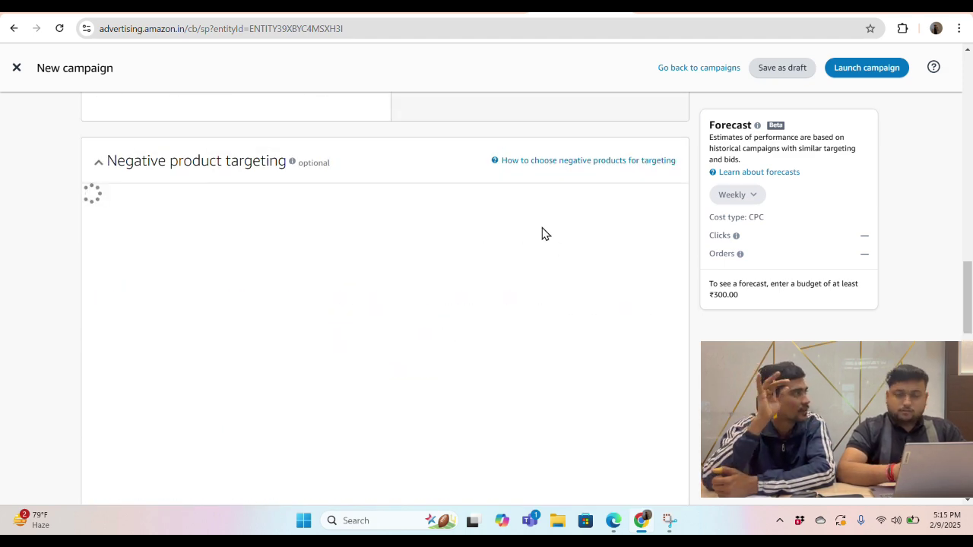
scroll(441, 217, "down", 3)
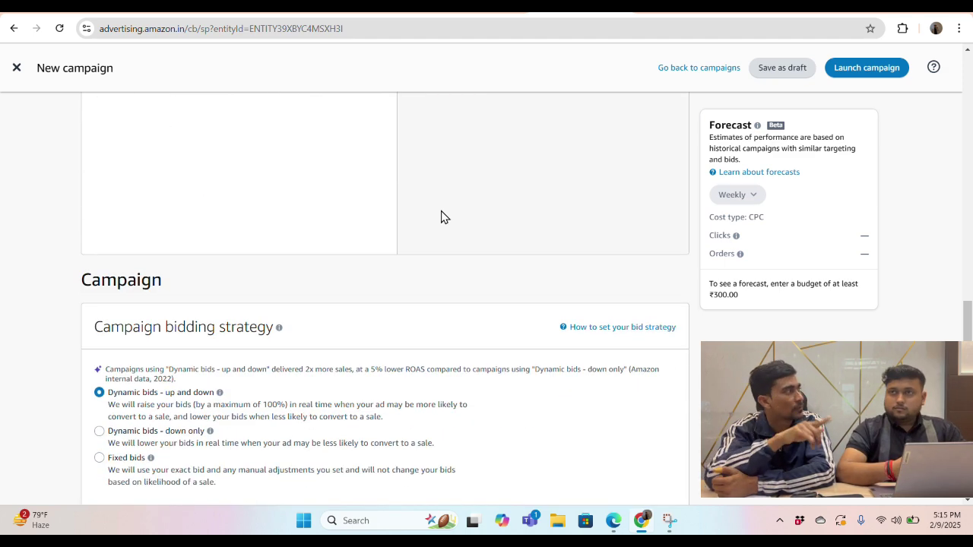
scroll(604, 259, "up", 3)
left_click(175, 198)
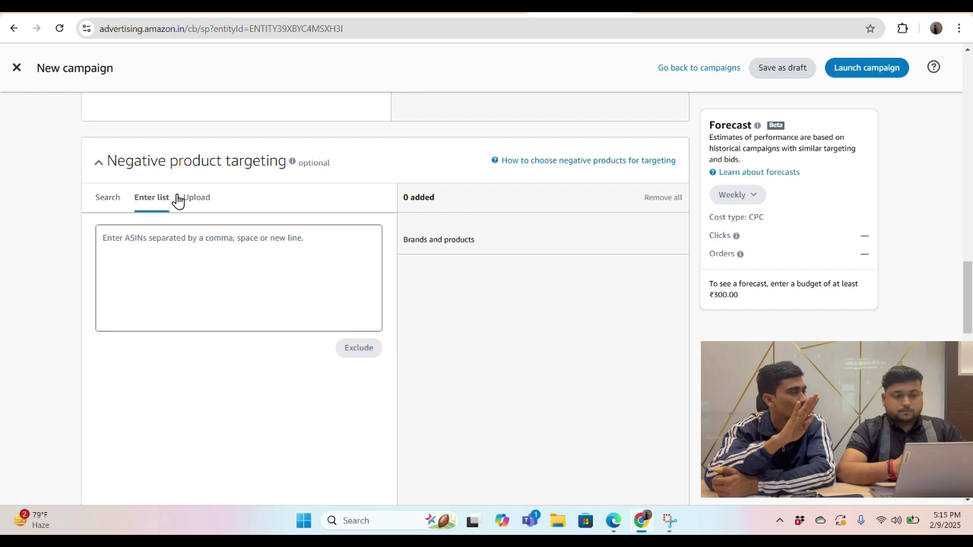
left_click(108, 200)
left_click(209, 231)
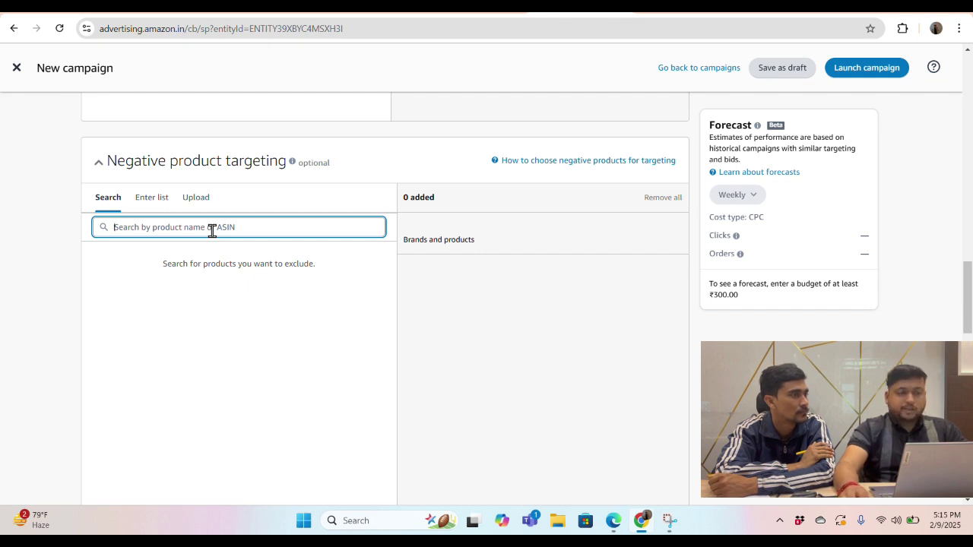
Examine the campaign bidding strategy options: dynamic bids up and down, dynamic bids down only, and fixed bids.
scroll(212, 231, "down", 6)
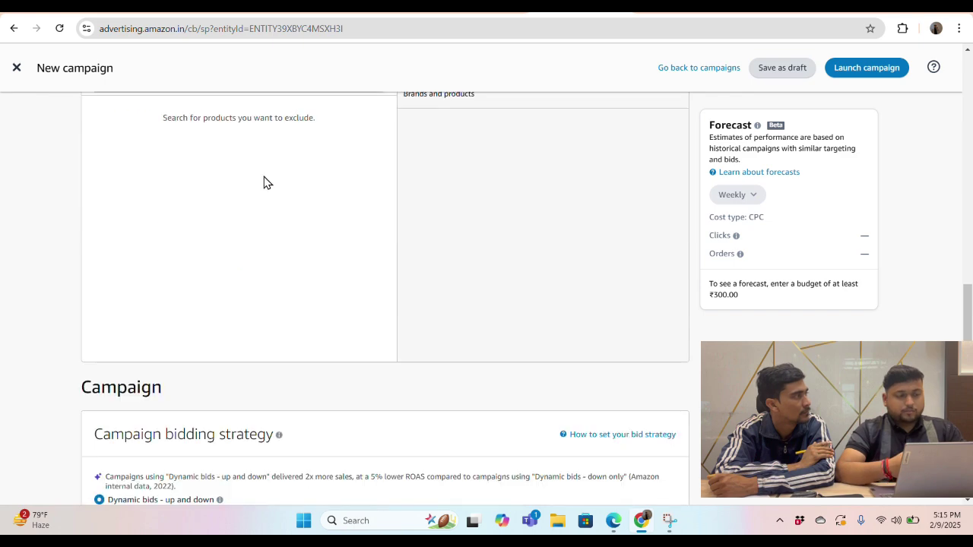
left_click_drag(101, 138, 262, 138)
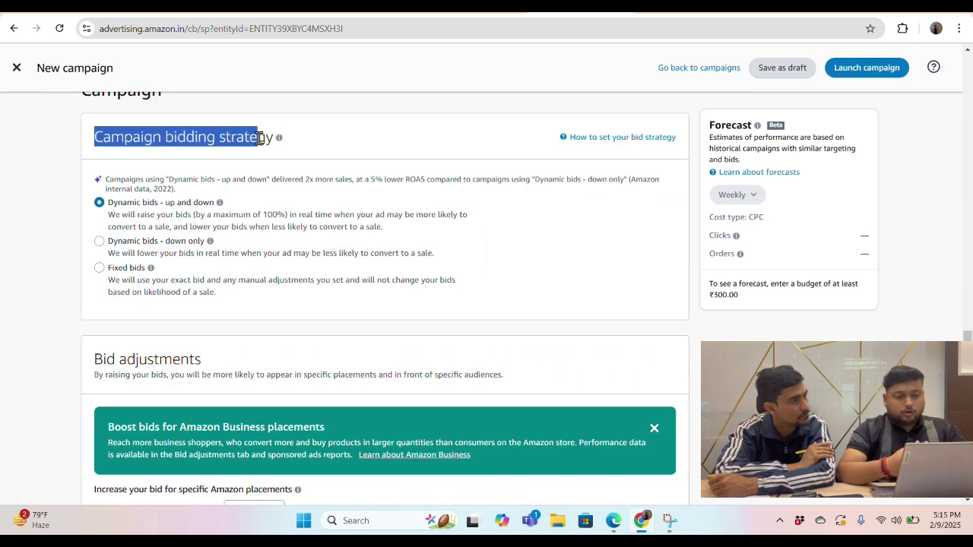
left_click(393, 152)
scroll(395, 255, "up", 1)
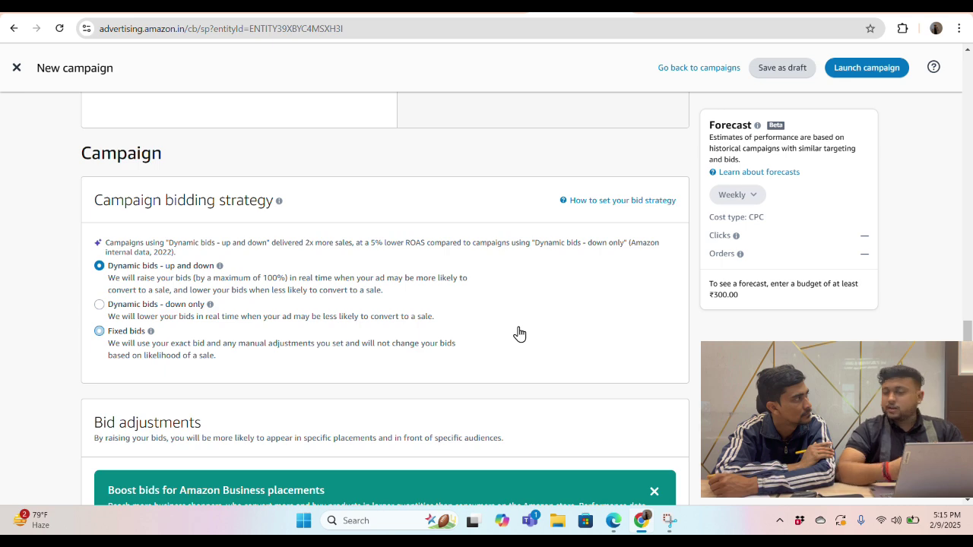
scroll(220, 308, "up", 2)
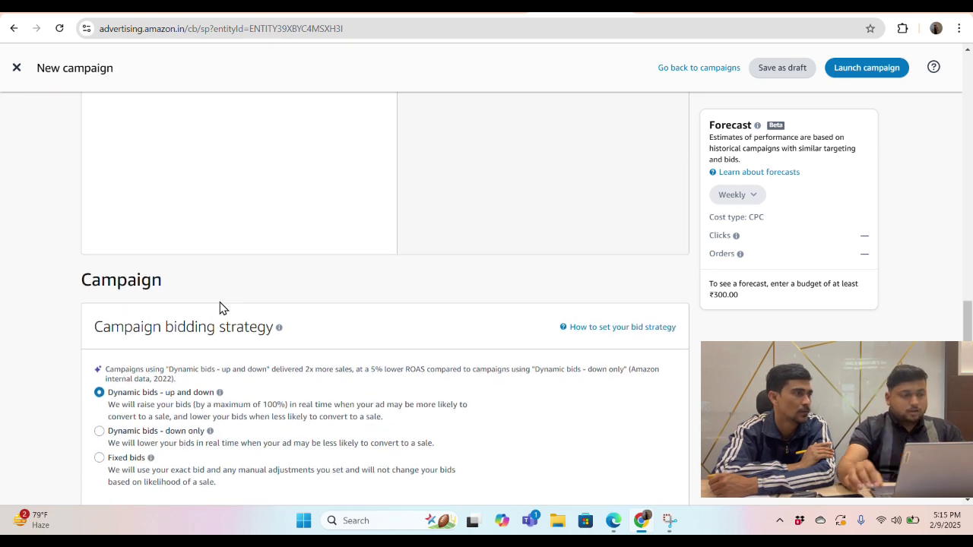
Try the Dynamic bids - down only and Fixed bids strategies, and return the campaign to Dynamic bids - up and down.
scroll(213, 314, "down", 2)
scroll(315, 284, "down", 1)
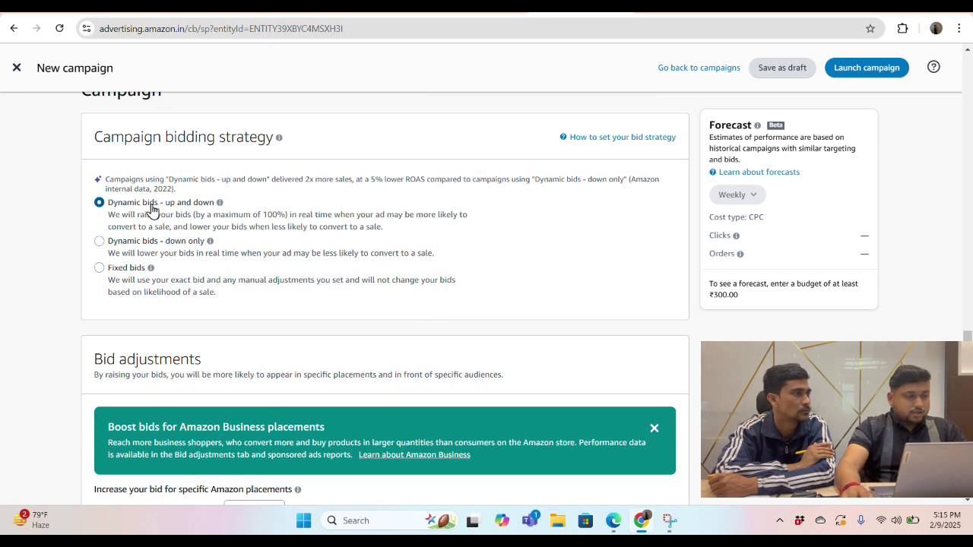
left_click_drag(198, 203, 211, 209)
left_click_drag(148, 243, 222, 245)
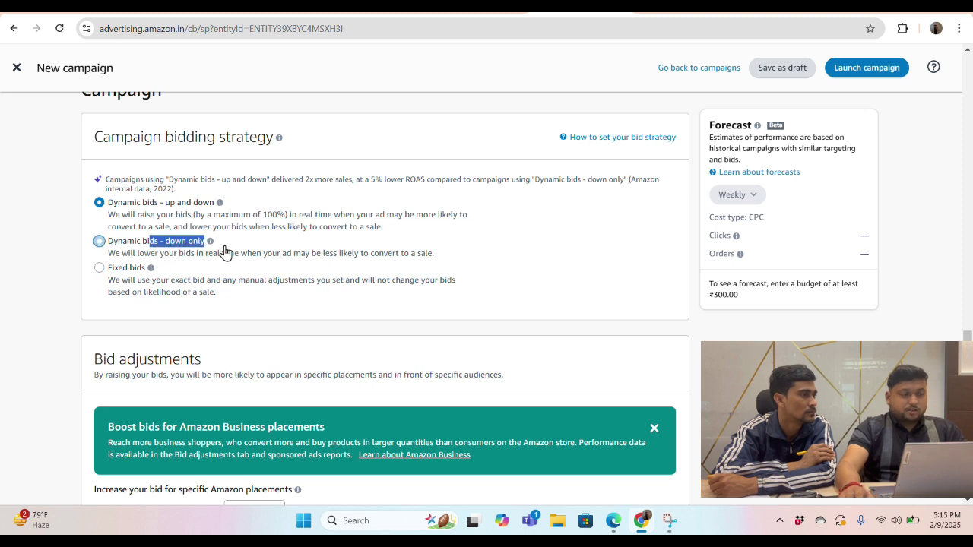
left_click(320, 253)
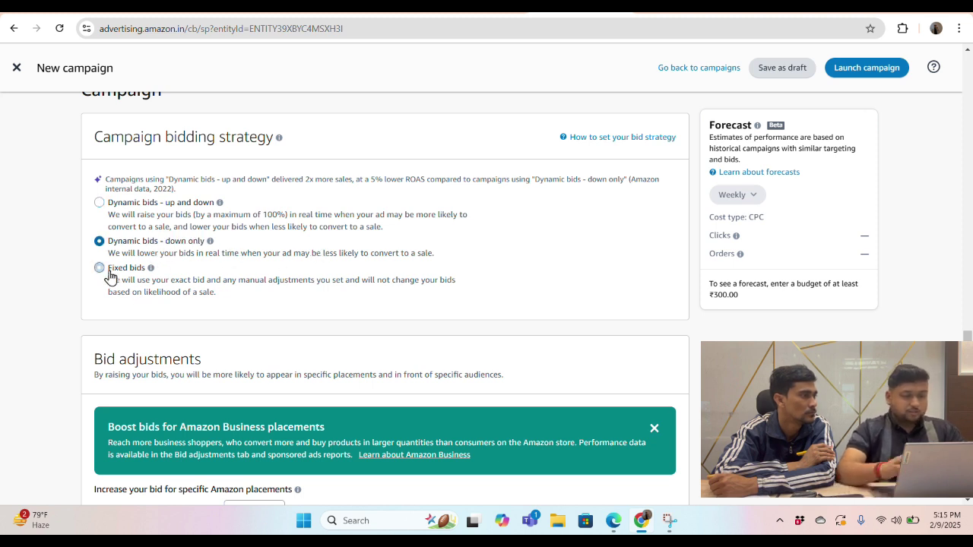
left_click_drag(109, 276, 196, 302)
left_click(199, 296)
left_click(187, 204)
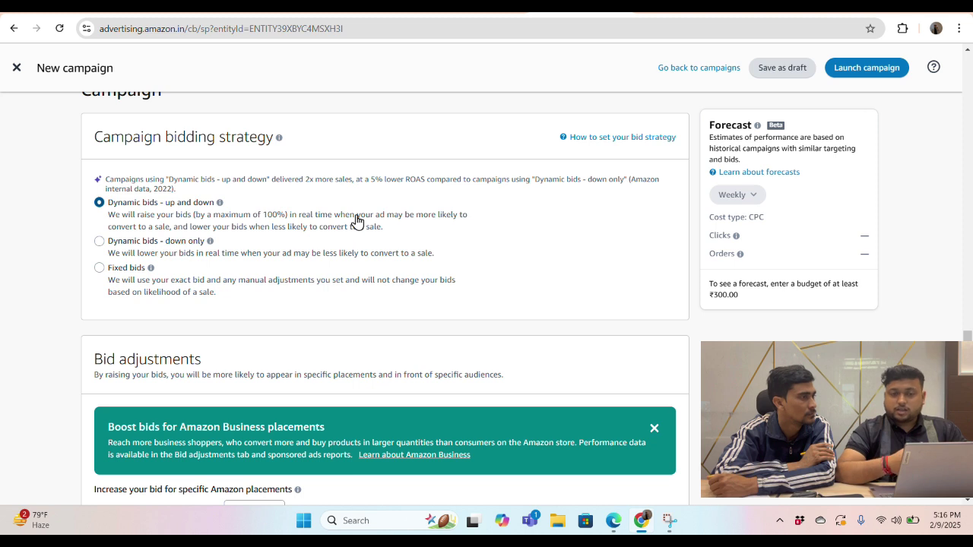
Compare the down only and fixed strategies once more, and settle on Dynamic bids - up and down for the campaign.
left_click(183, 254)
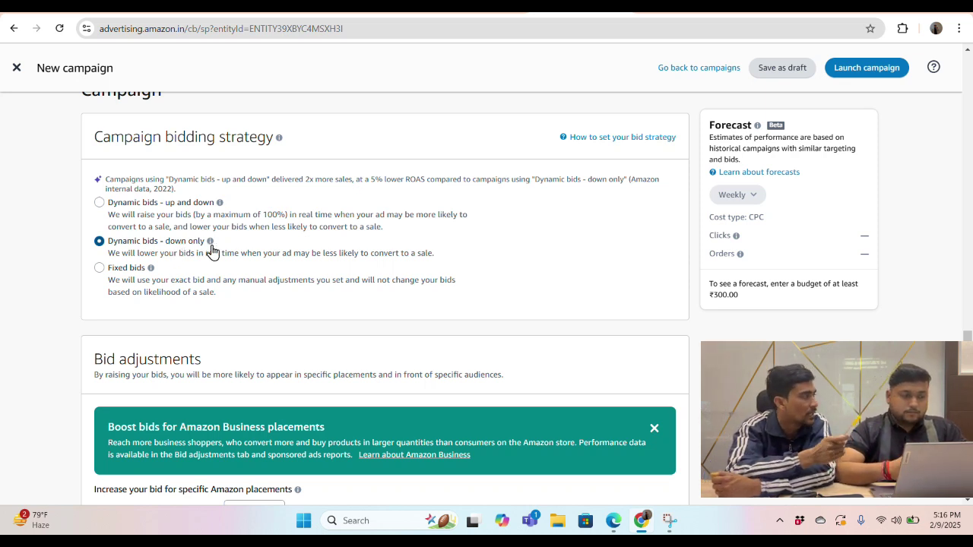
scroll(205, 250, "down", 1)
left_click(125, 207)
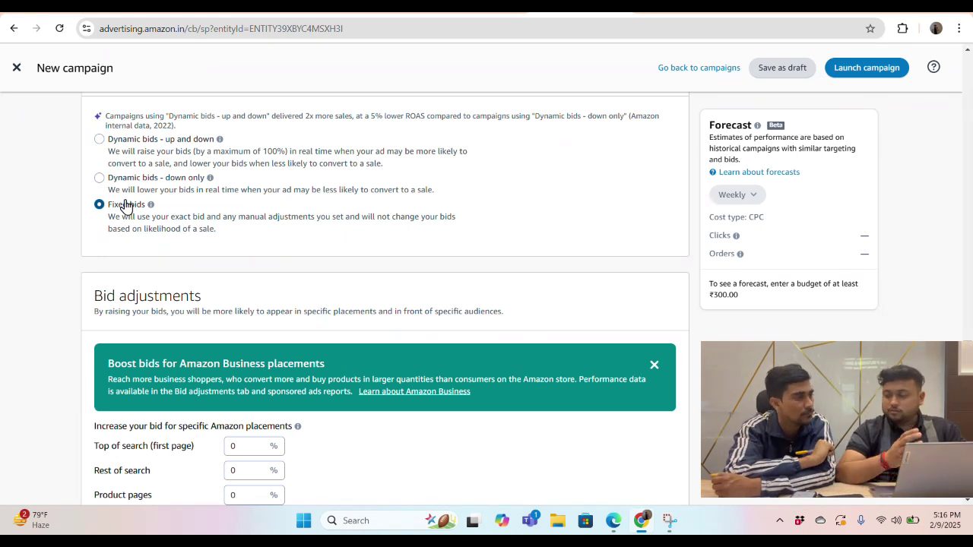
scroll(128, 208, "down", 1)
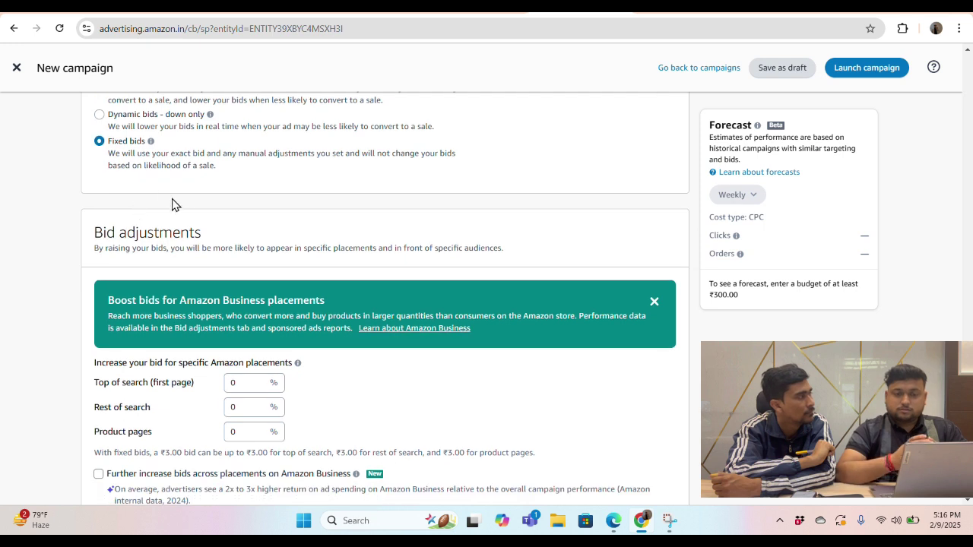
scroll(205, 209, "up", 1)
left_click(180, 185)
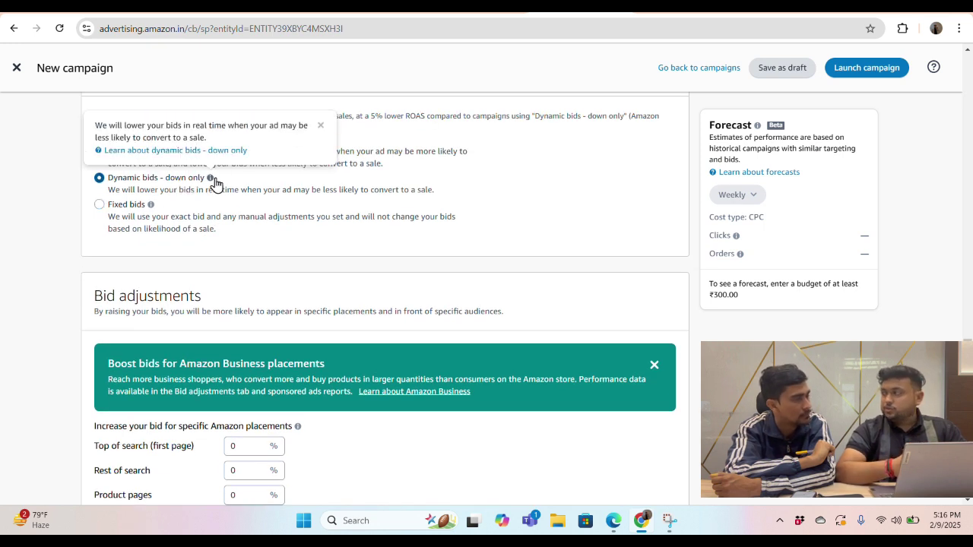
left_click(187, 149)
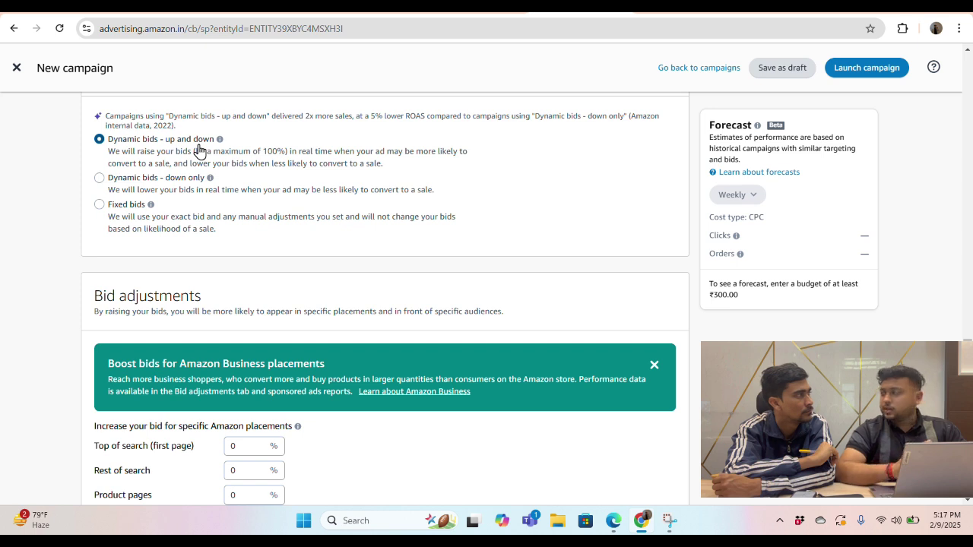
left_click(119, 211)
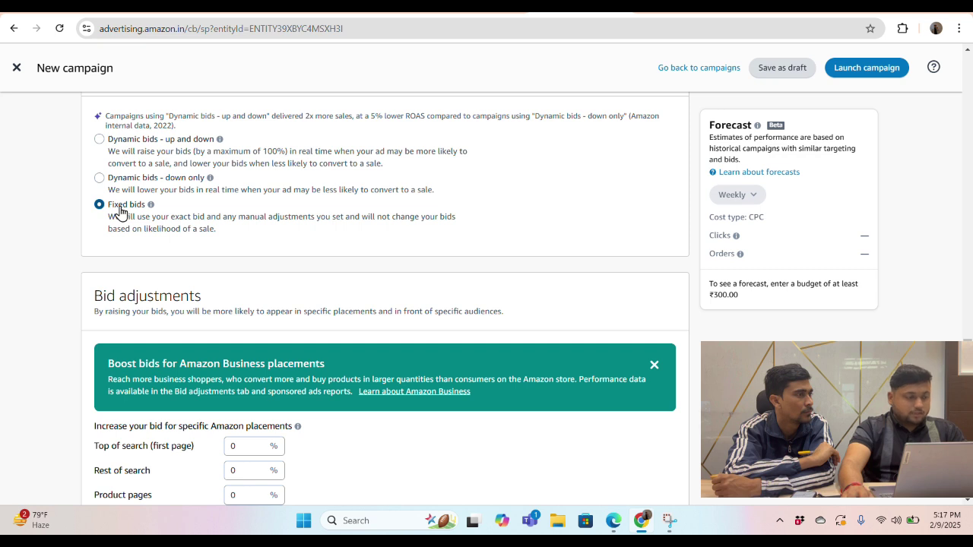
left_click(150, 154)
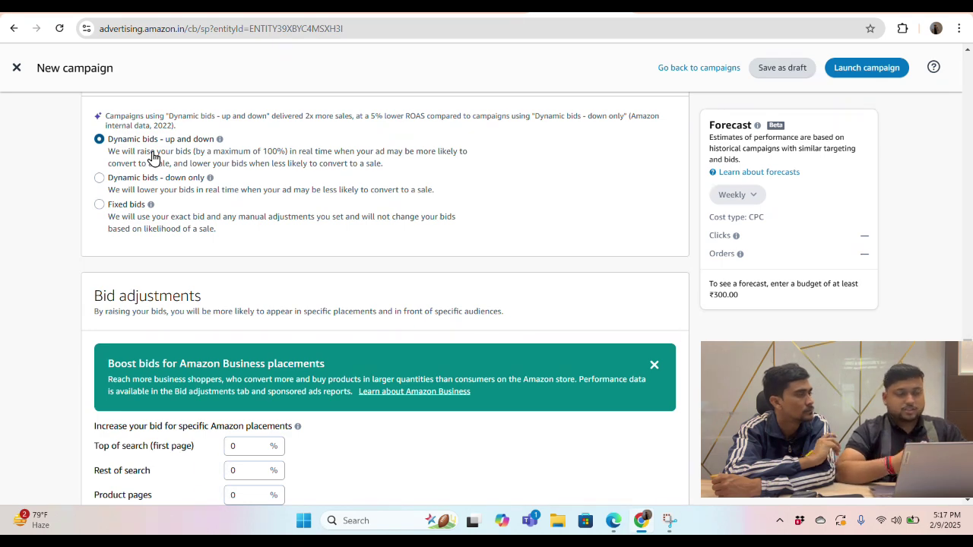
Look over the Bid adjustments section and its percentage fields for top of search, rest of search and product pages.
scroll(238, 209, "down", 3)
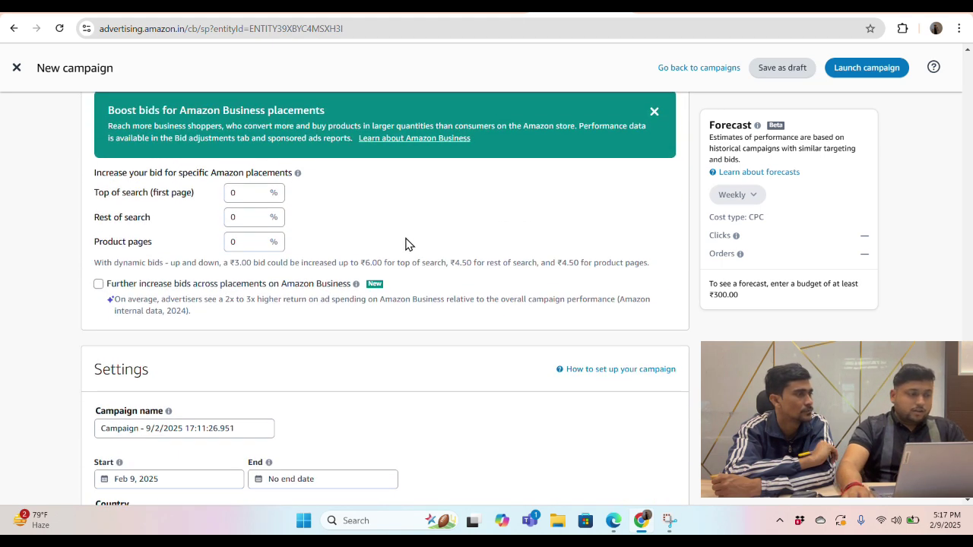
scroll(190, 225, "up", 1)
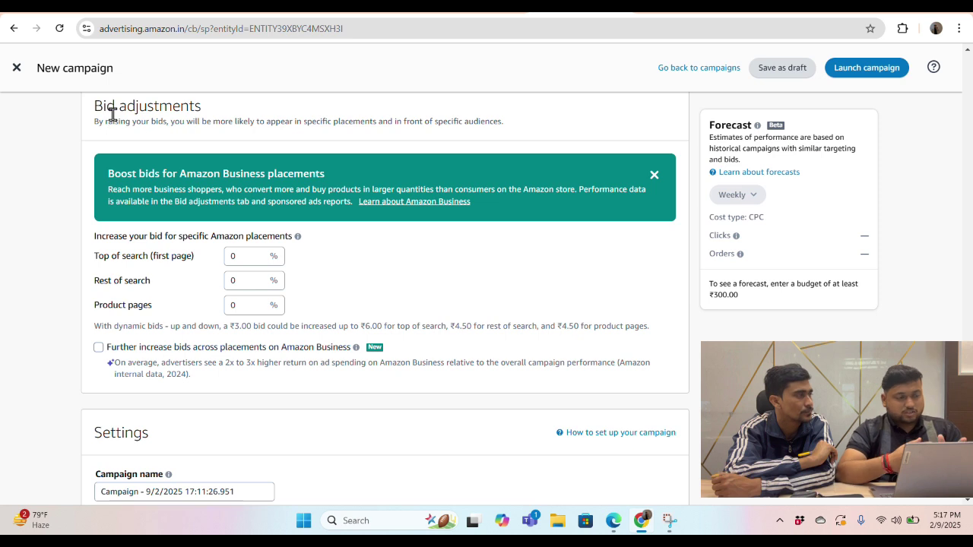
left_click_drag(103, 108, 258, 120)
left_click(319, 120)
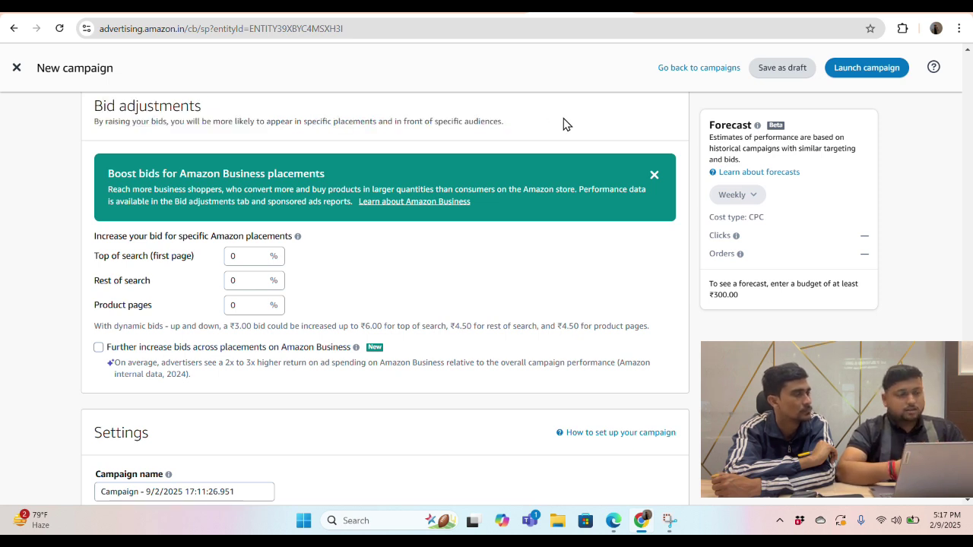
scroll(310, 259, "down", 1)
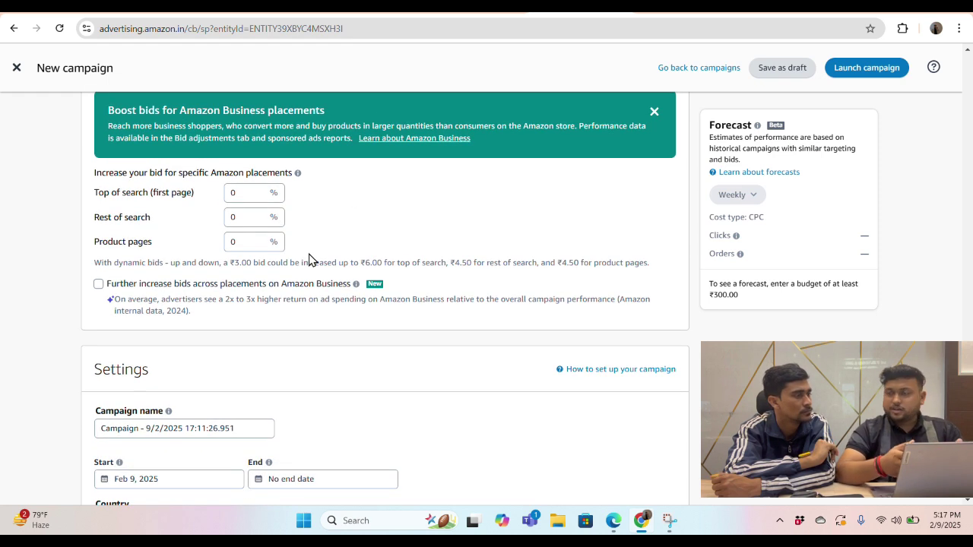
left_click(233, 193)
double_click(233, 193)
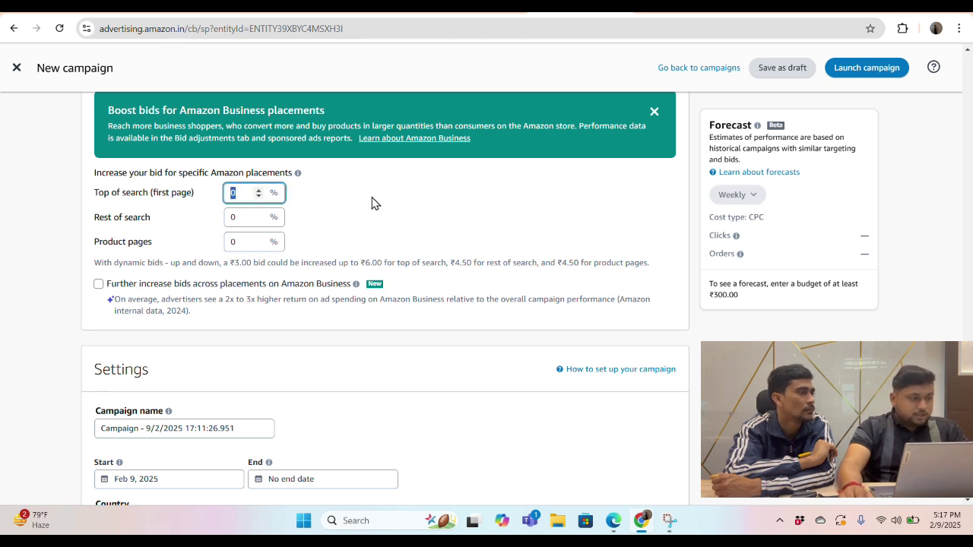
left_click_drag(101, 219, 145, 217)
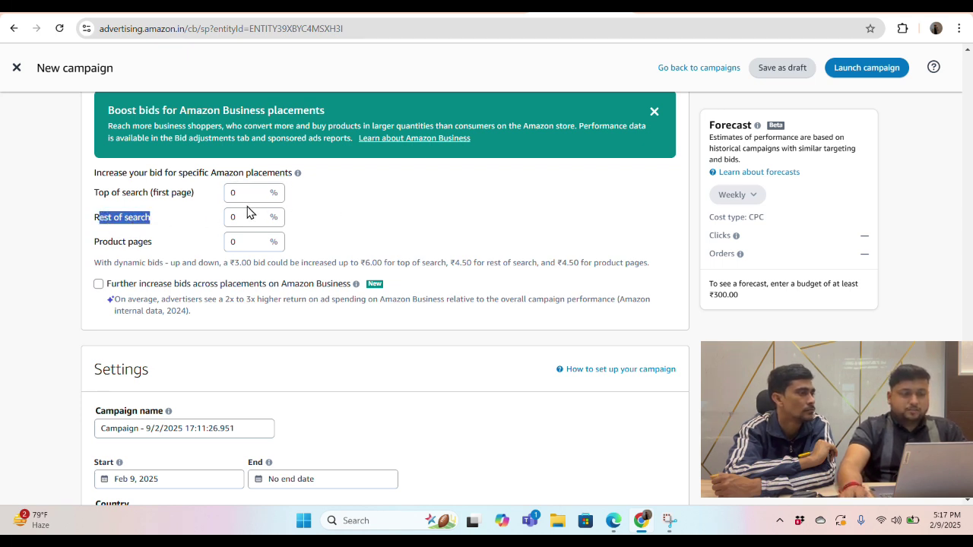
double_click(234, 216)
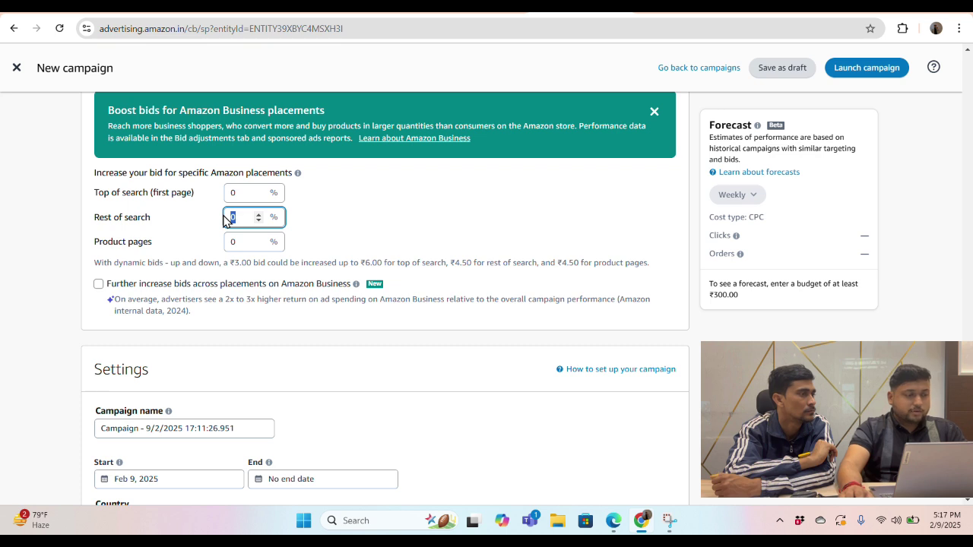
left_click_drag(100, 242, 180, 251)
left_click(177, 246)
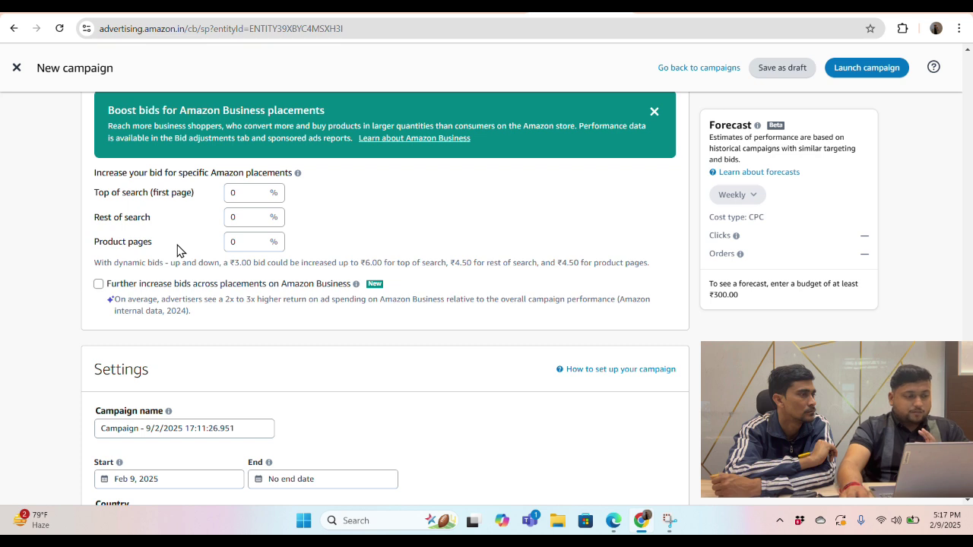
double_click(233, 192)
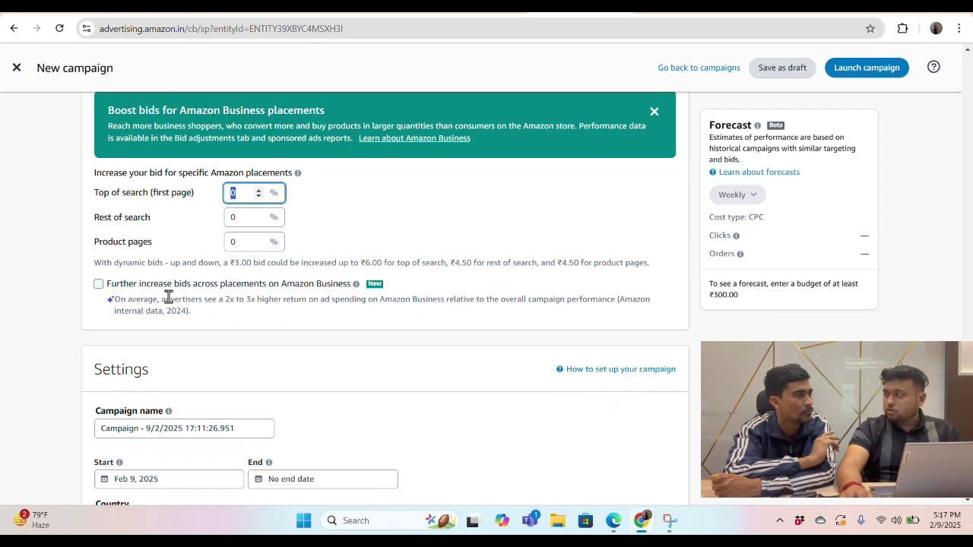
Read the note on how far dynamic bidding could raise the bid for each placement.
left_click_drag(113, 262, 400, 265)
left_click(215, 264)
left_click(296, 281)
left_click(389, 278)
left_click(393, 282)
left_click(428, 274)
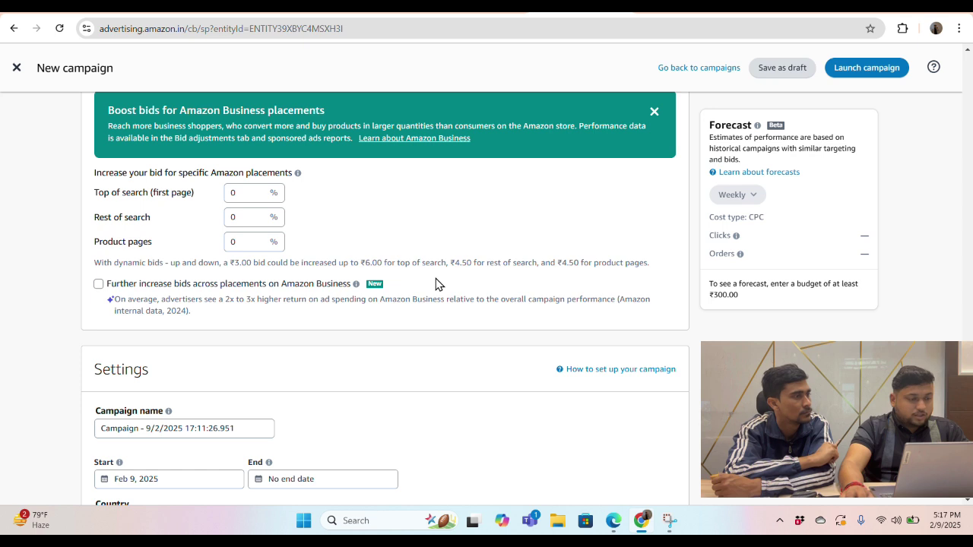
left_click_drag(452, 262, 458, 279)
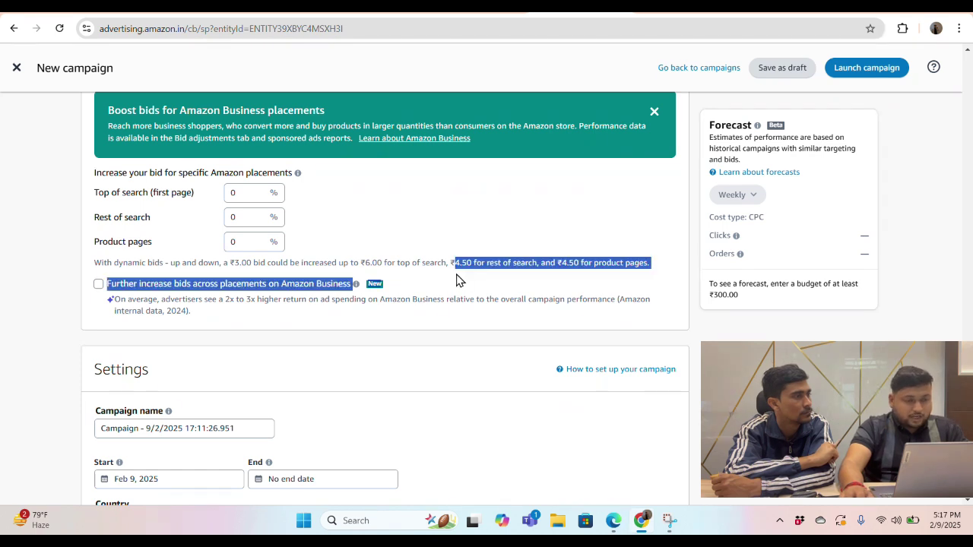
left_click(459, 289)
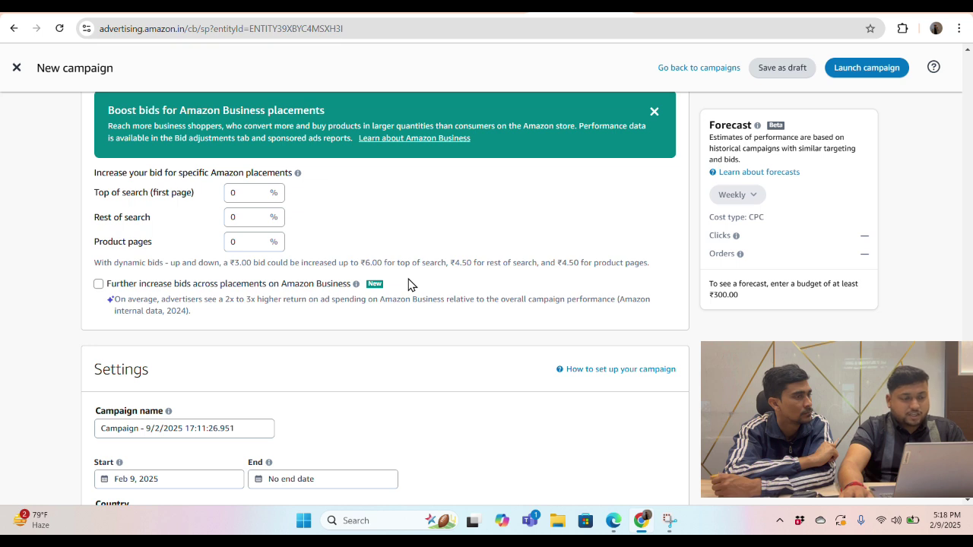
Try bid increases of 5% and 105% for the Top of search (first page) placement.
left_click(228, 194)
type("5")
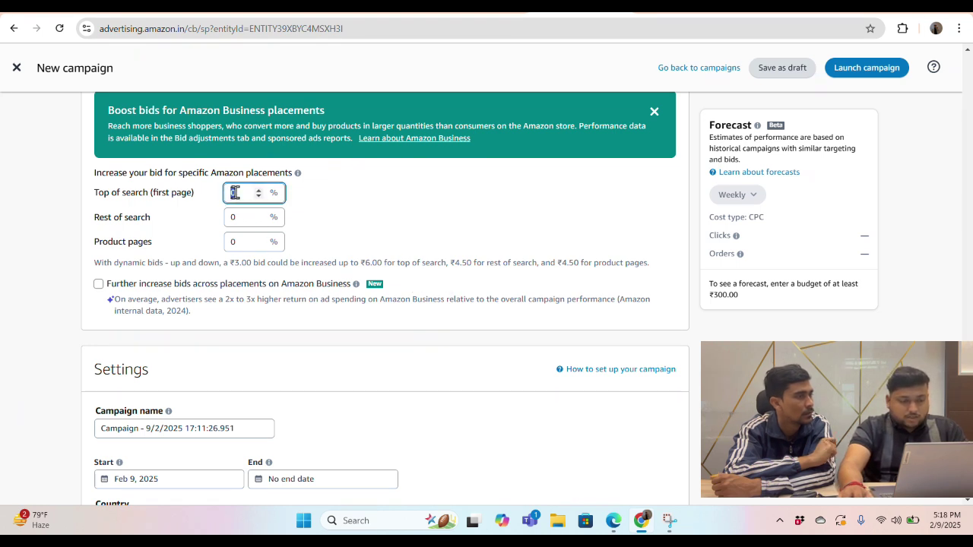
left_click(332, 238)
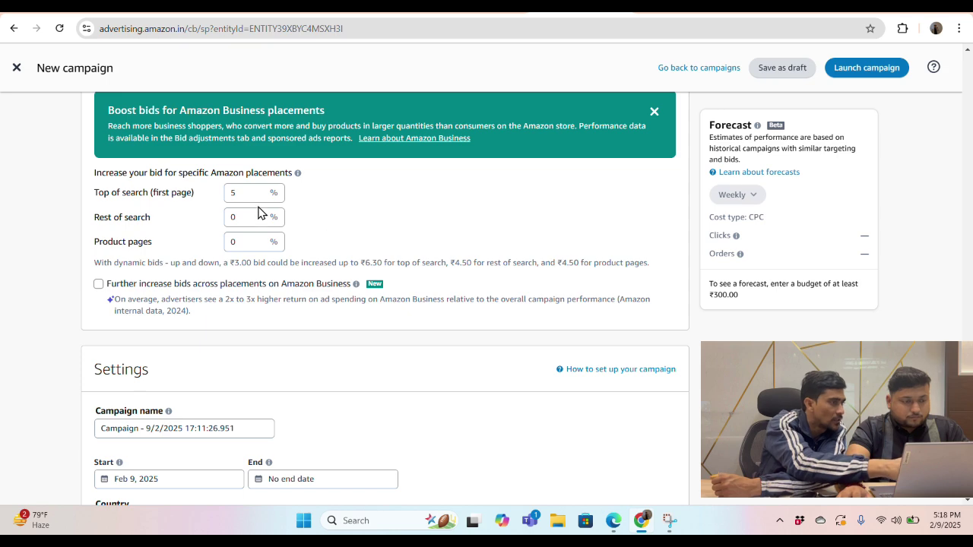
scroll(256, 295, "up", 3)
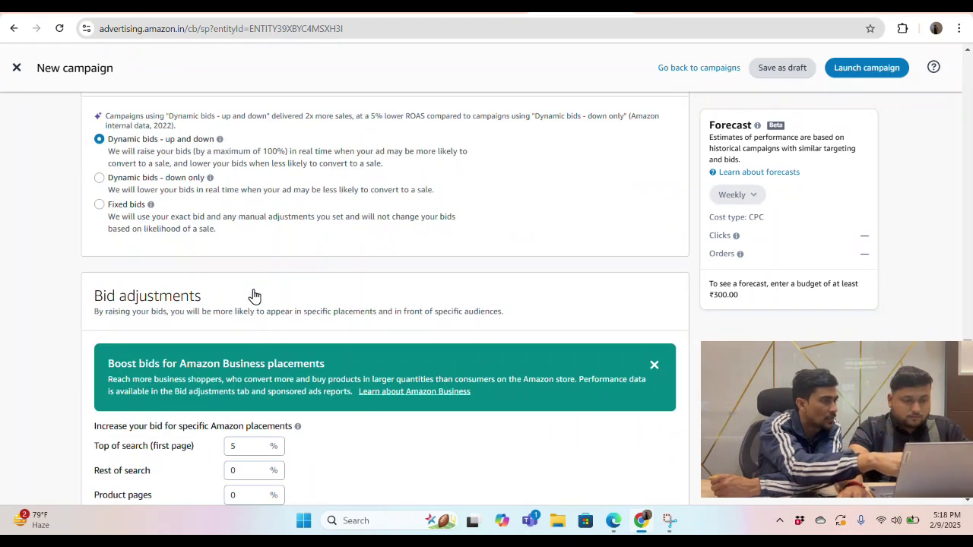
scroll(256, 286, "down", 2)
left_click(242, 255)
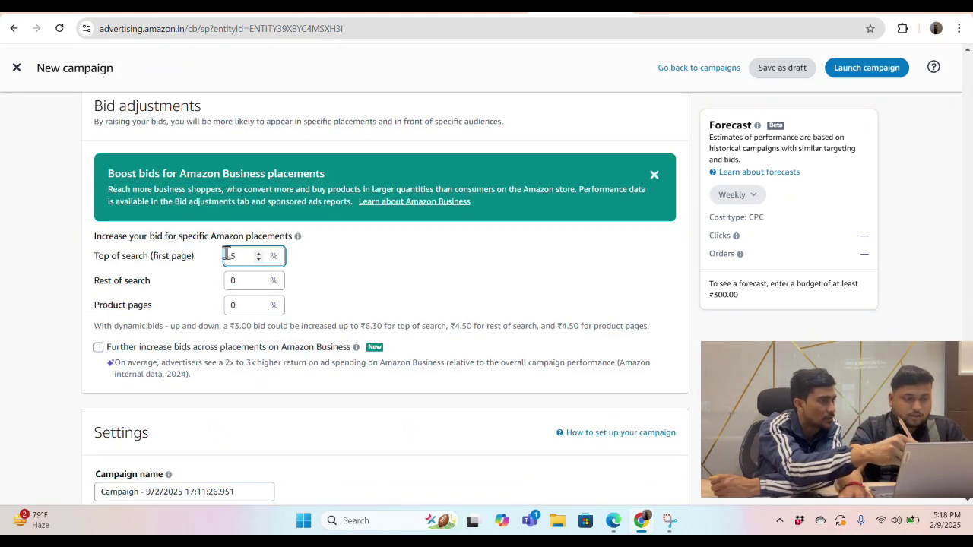
key("BackSpace")
type("105")
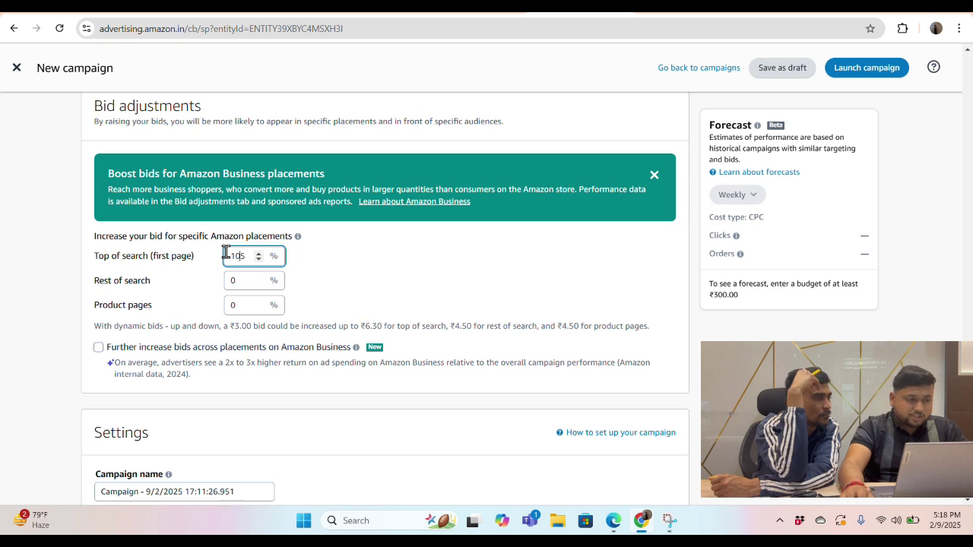
Set the Top of search (first page) bid increase to 10%.
double_click(239, 256)
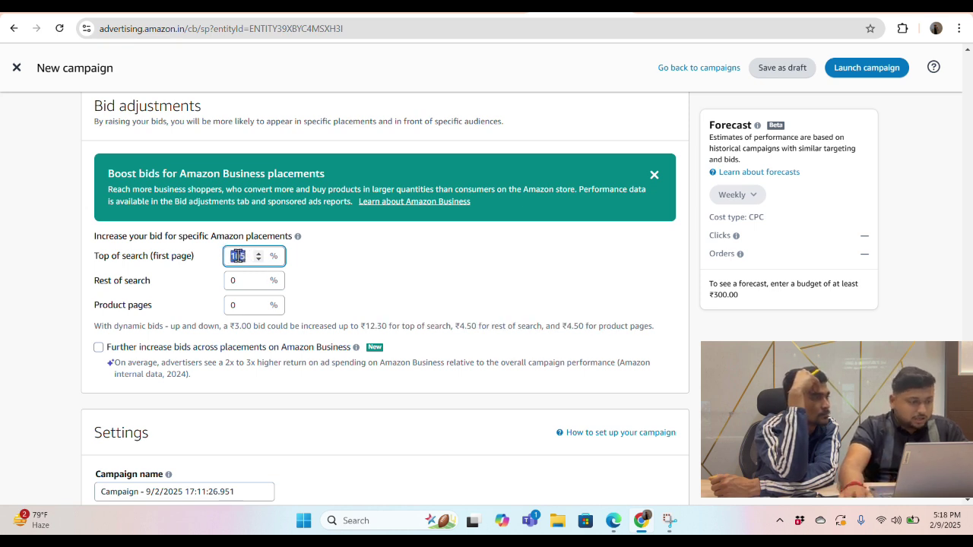
type("10")
left_click(342, 279)
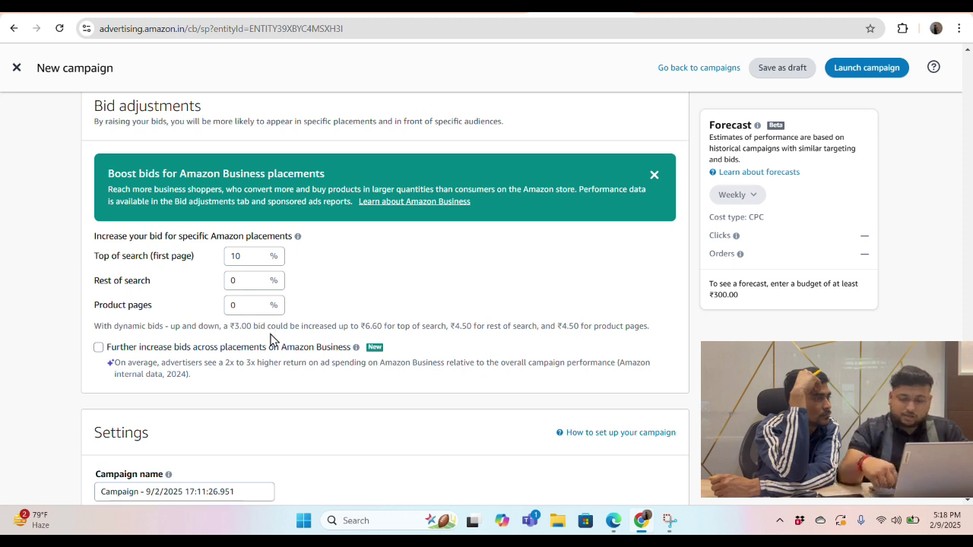
Set the bid increases for the Rest of search and Product pages placements to 10% each.
scroll(271, 339, "down", 1)
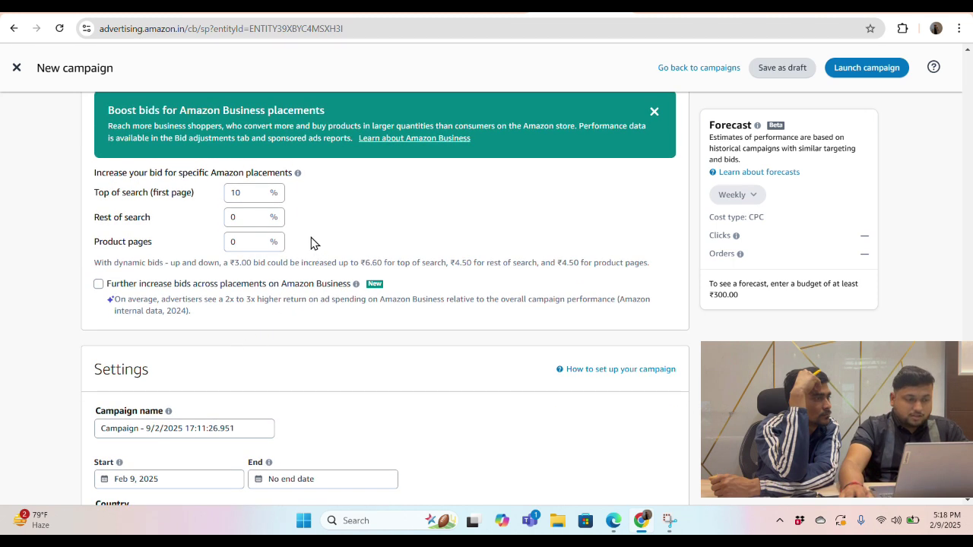
double_click(228, 217)
type("10")
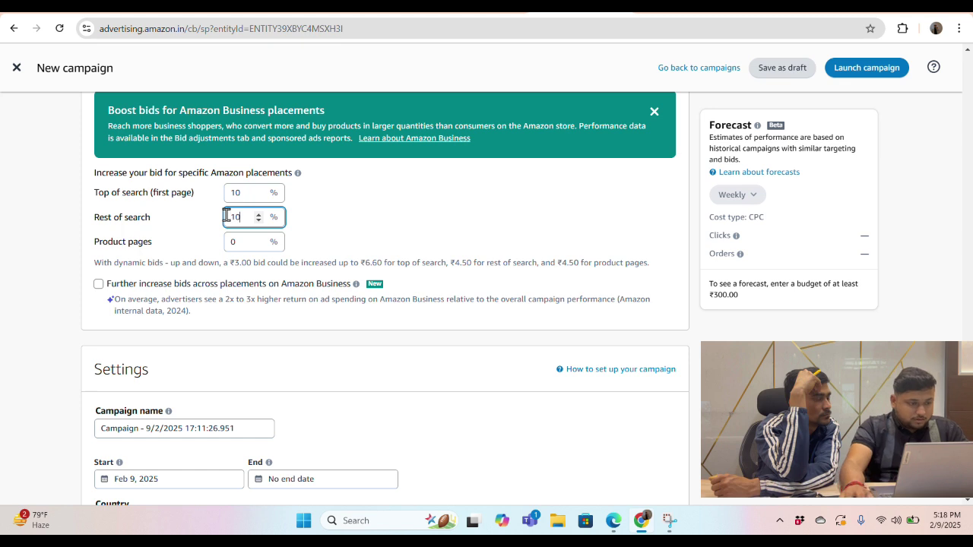
left_click(237, 243)
double_click(236, 243)
type("10")
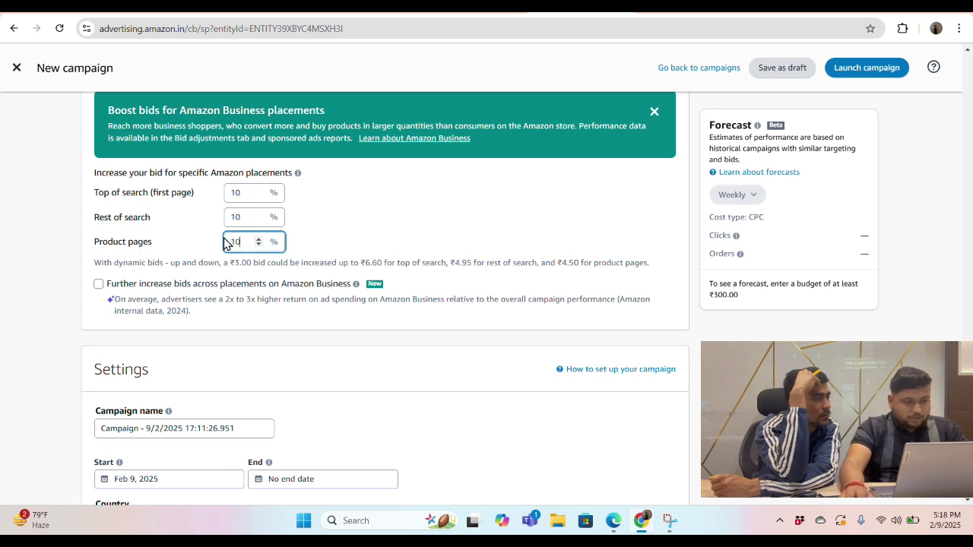
left_click(364, 210)
Name the campaign 001-AUTO-DOWN-BID-VISIBILITY-CAMPAIGN-09-02-2025.
scroll(403, 196, "down", 2)
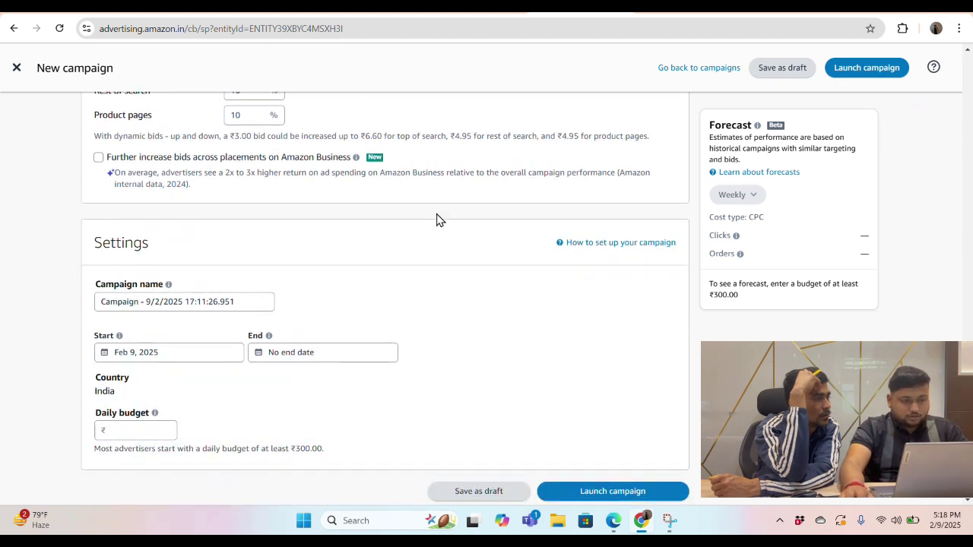
scroll(439, 220, "down", 1)
triple_click(187, 240)
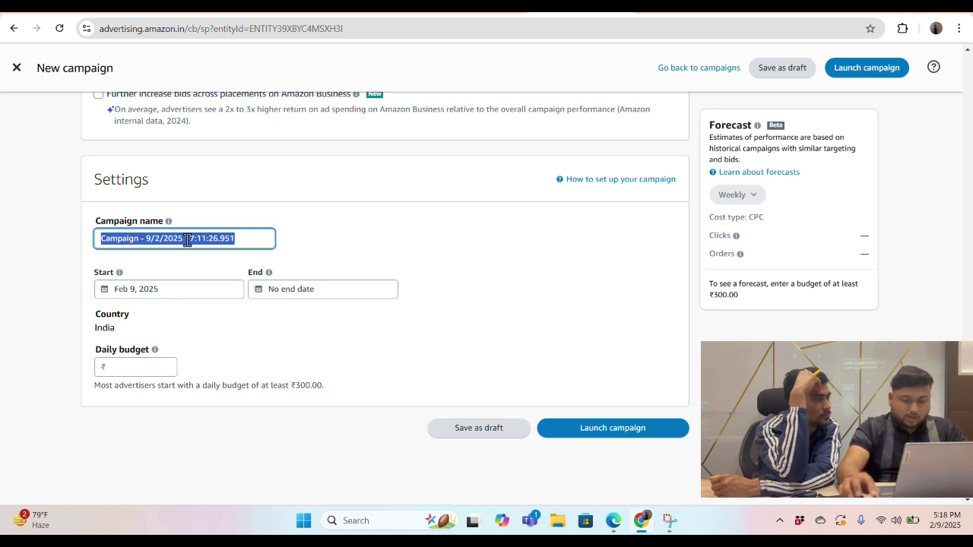
type("0")
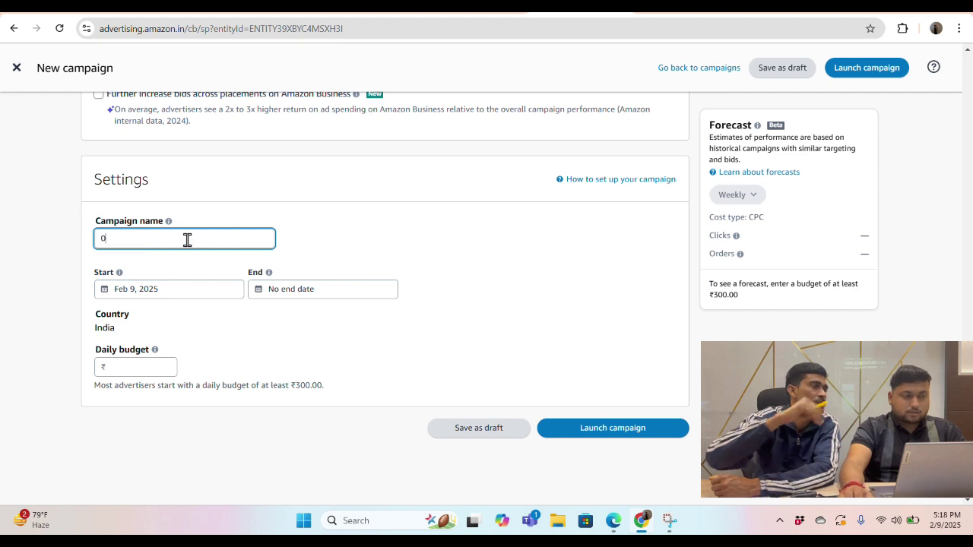
type("01-")
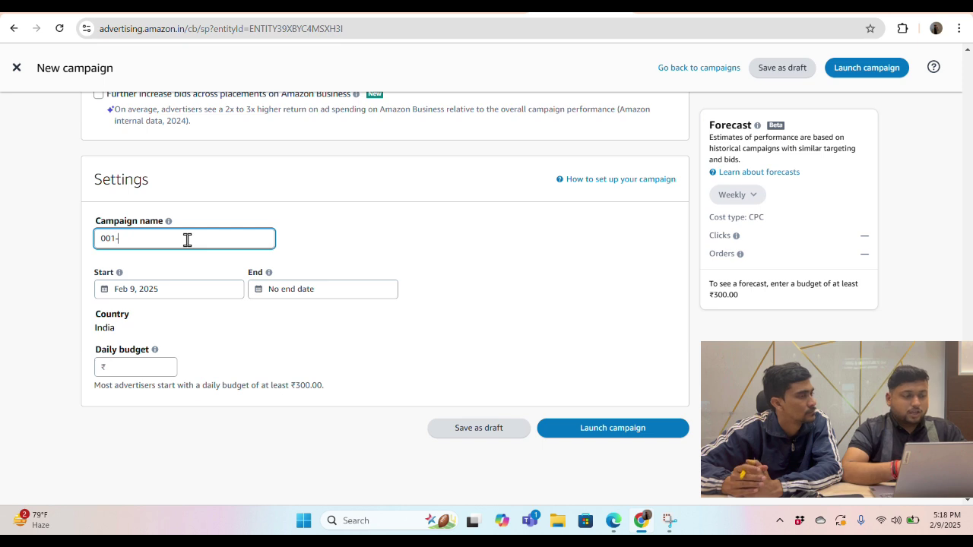
type("AU")
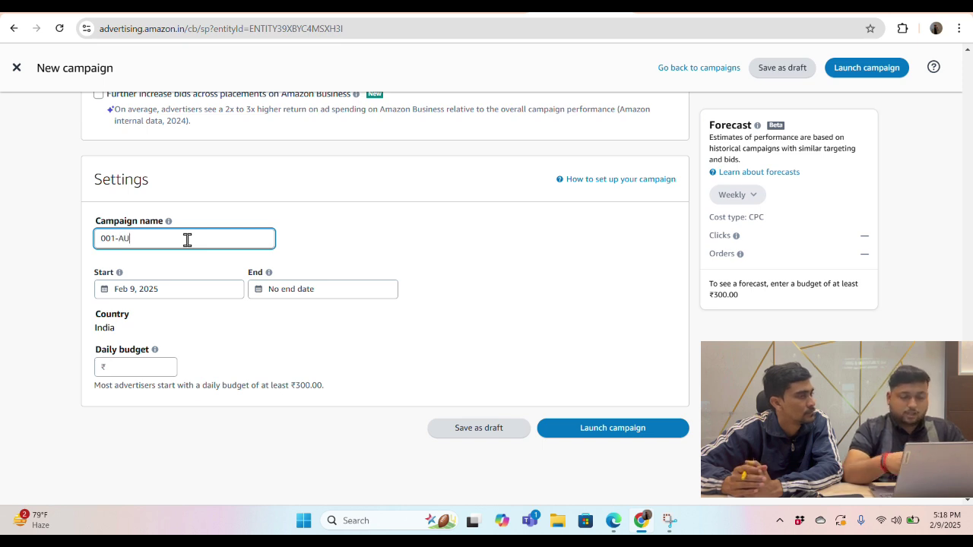
type("TP-")
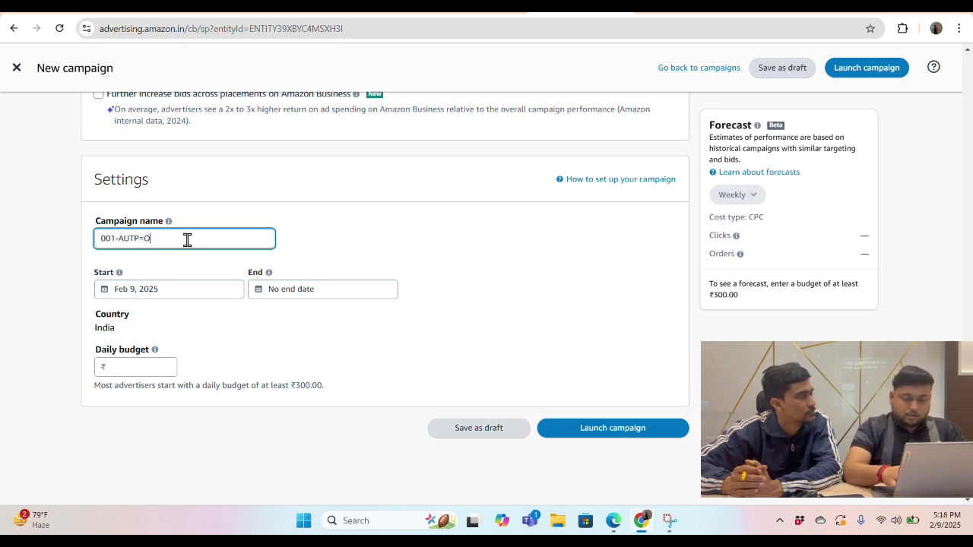
key("BackSpace")
key("BackSpace")
key("BackSpace")
type("O-")
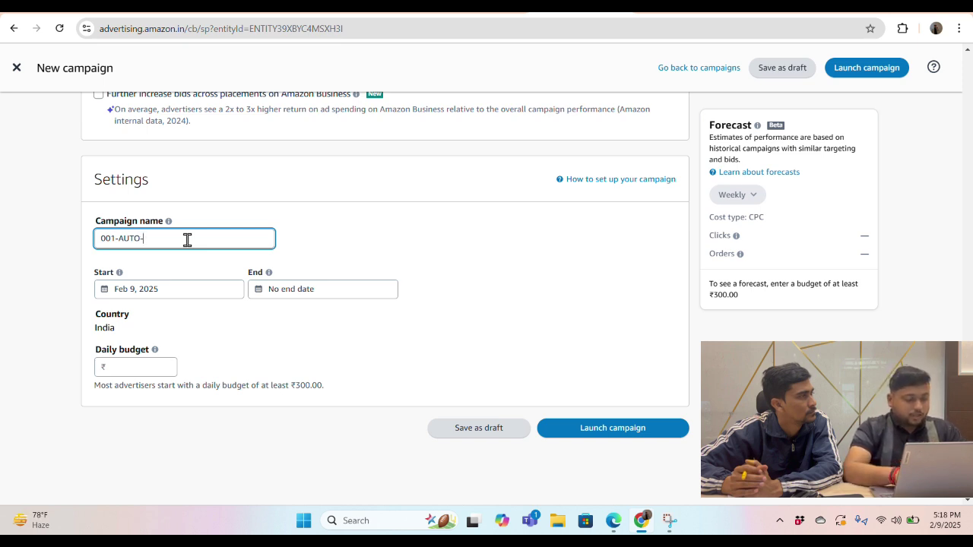
type("DOWN")
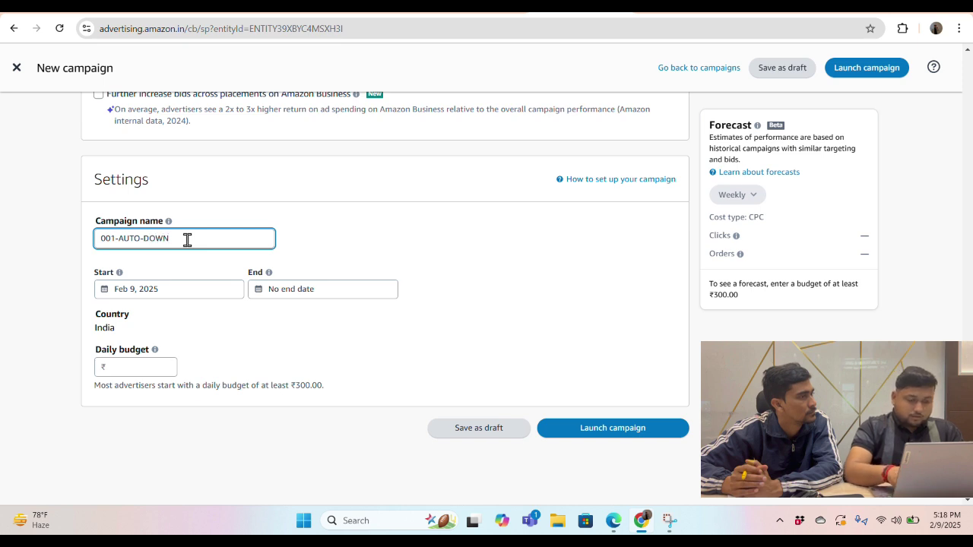
type("-BID")
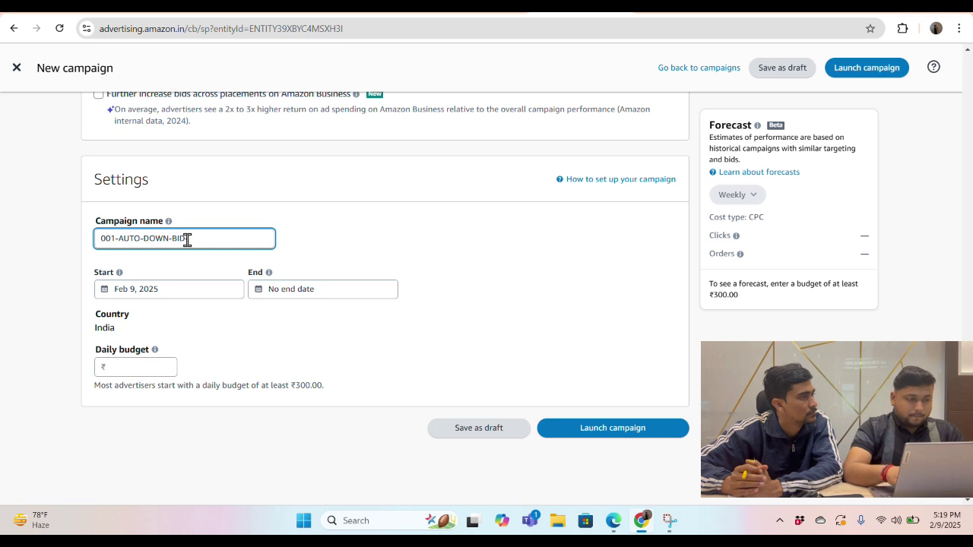
type("ISIBID")
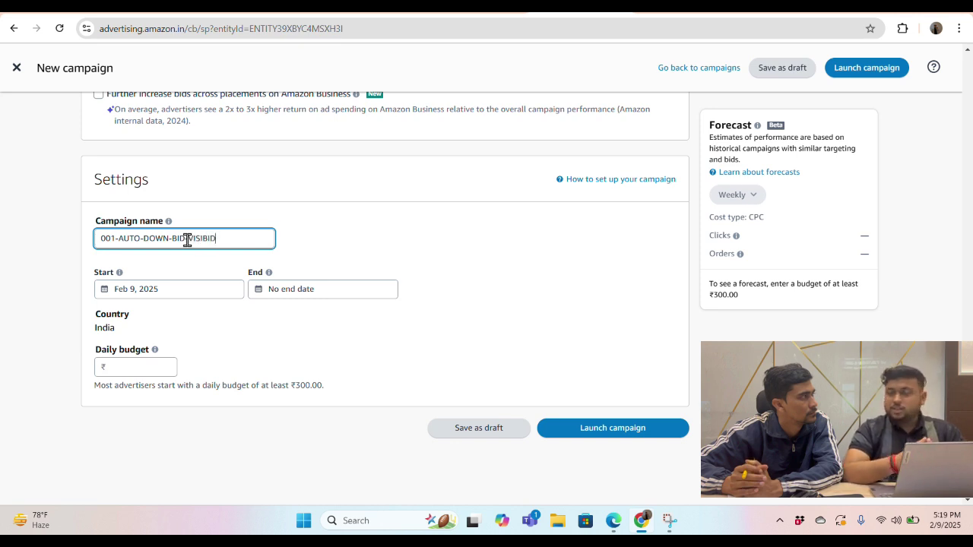
key("BackSpace")
type("L")
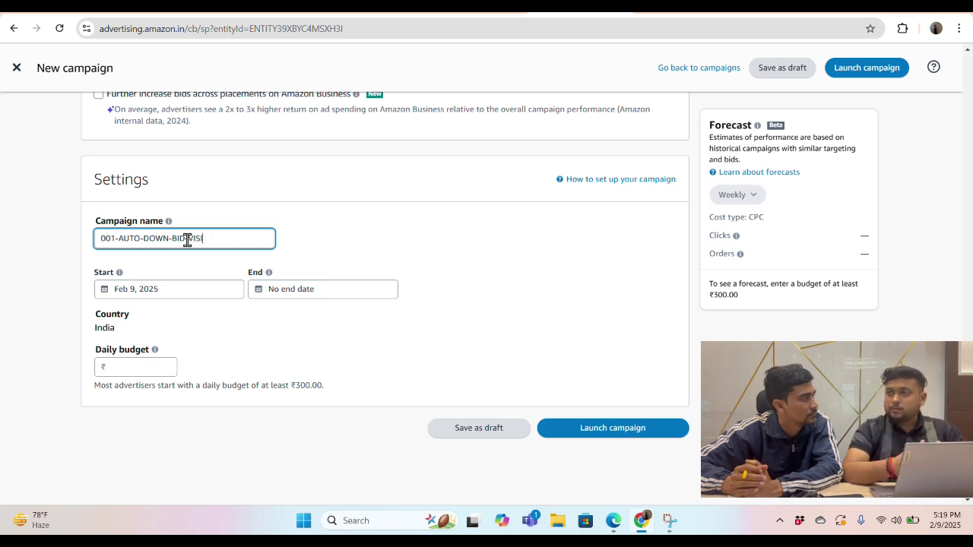
type("ITY")
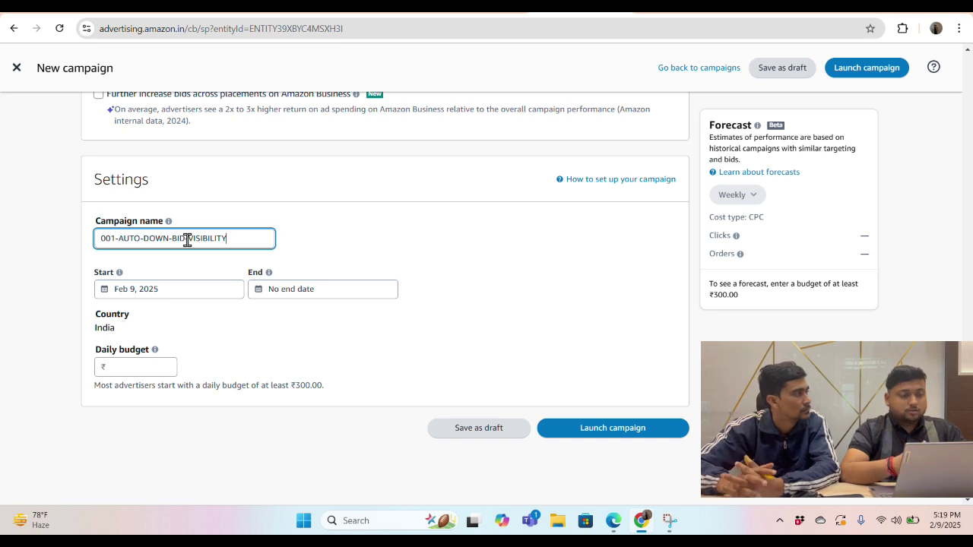
type("-CAMP")
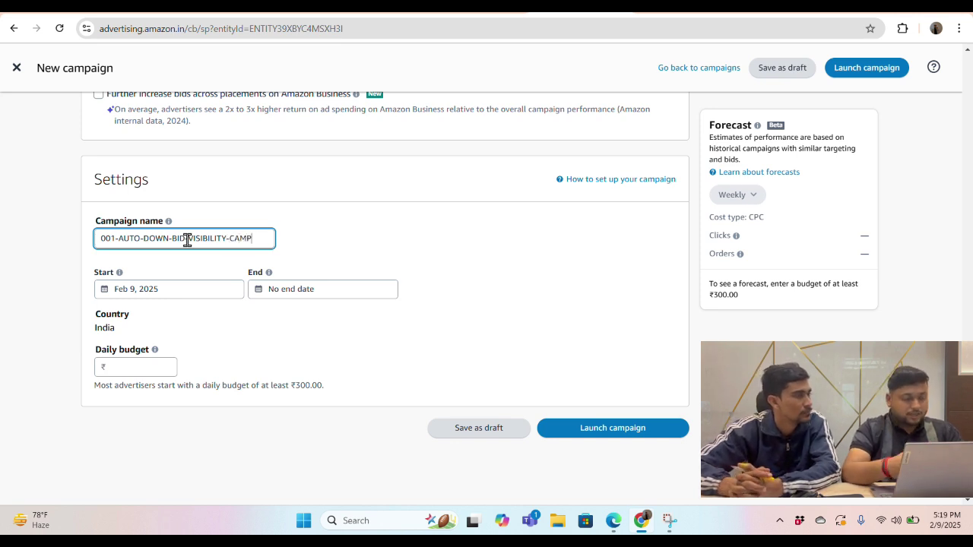
type("AIGN-")
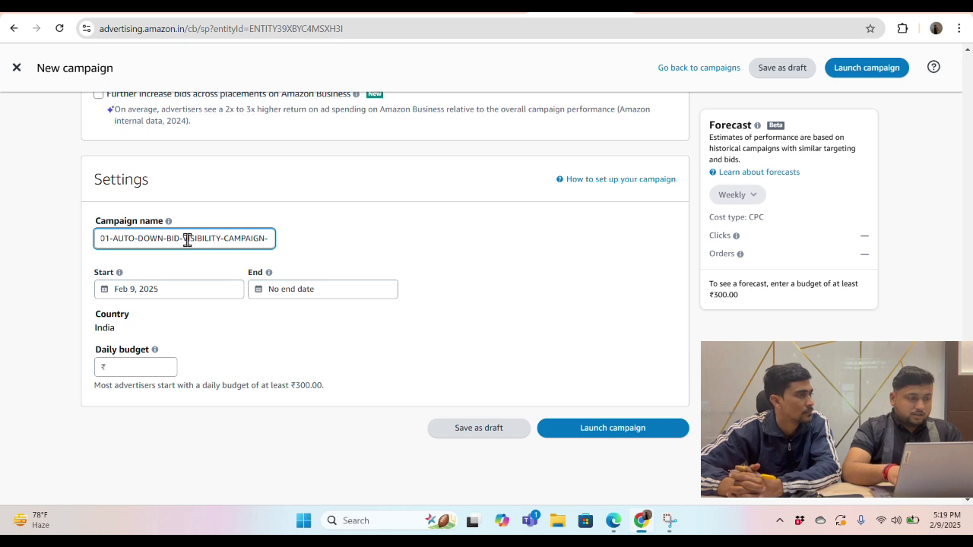
type("09-")
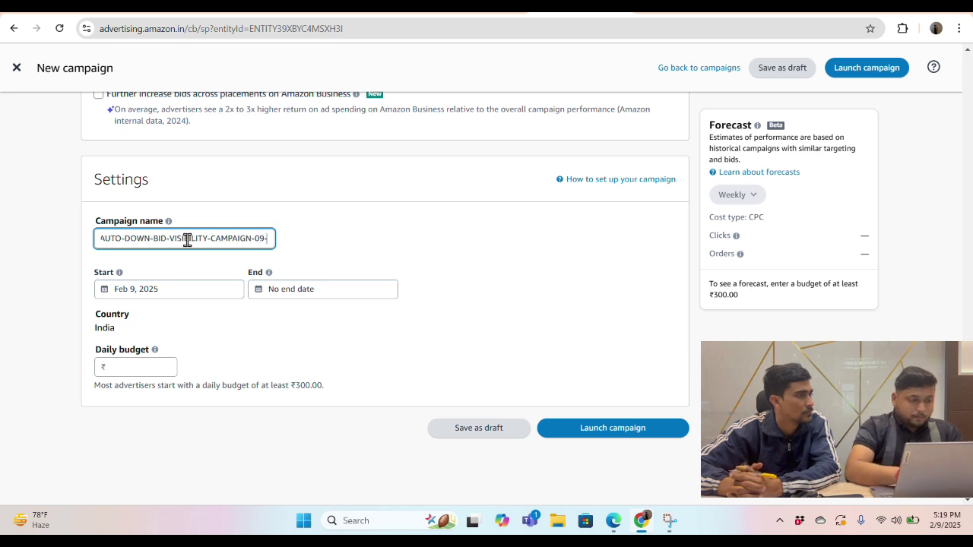
type("02-2025")
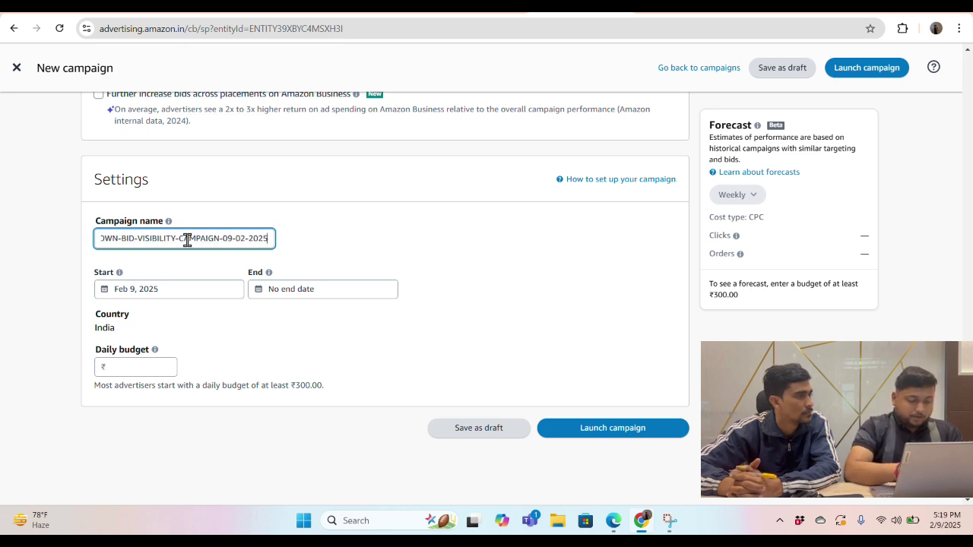
left_click(361, 233)
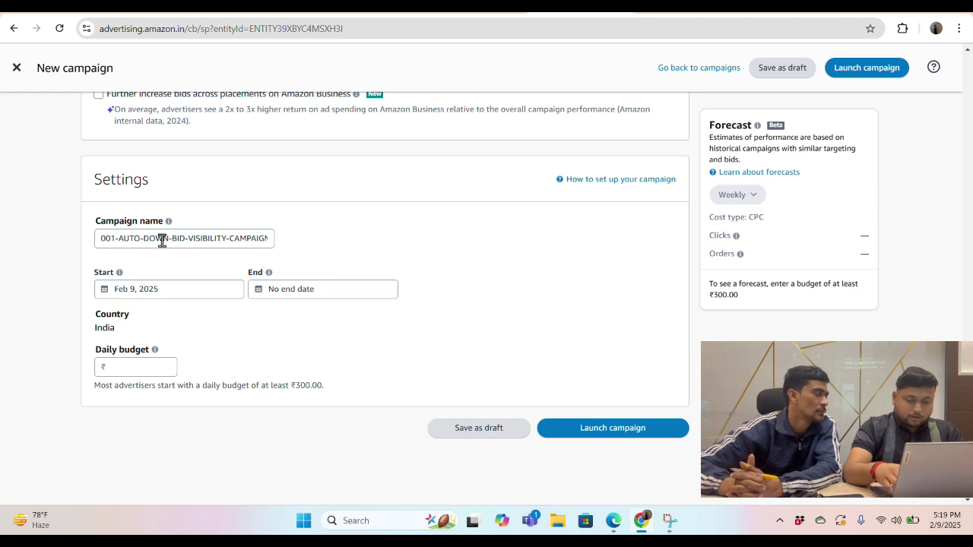
Check the calendar for the campaign's start date and set the daily budget to ₹300.
left_click(163, 287)
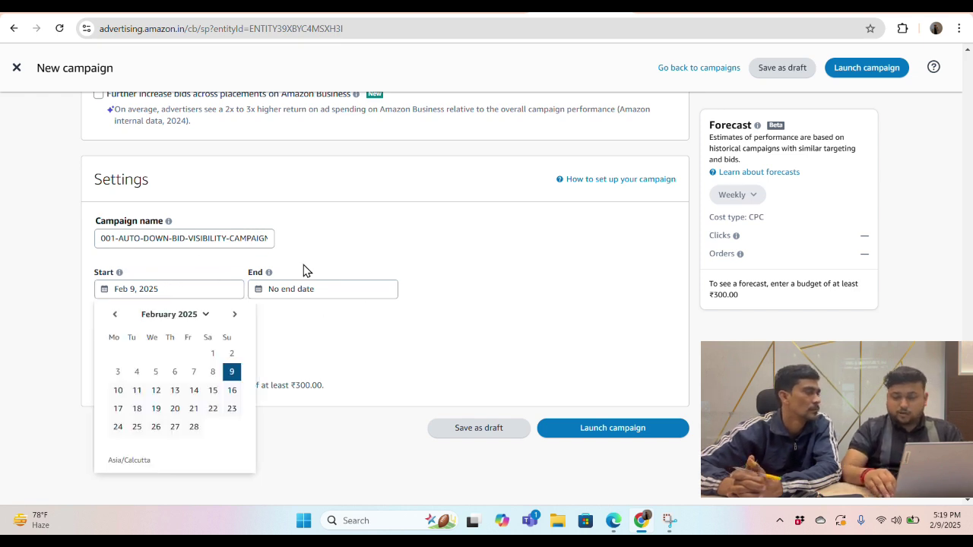
left_click(156, 287)
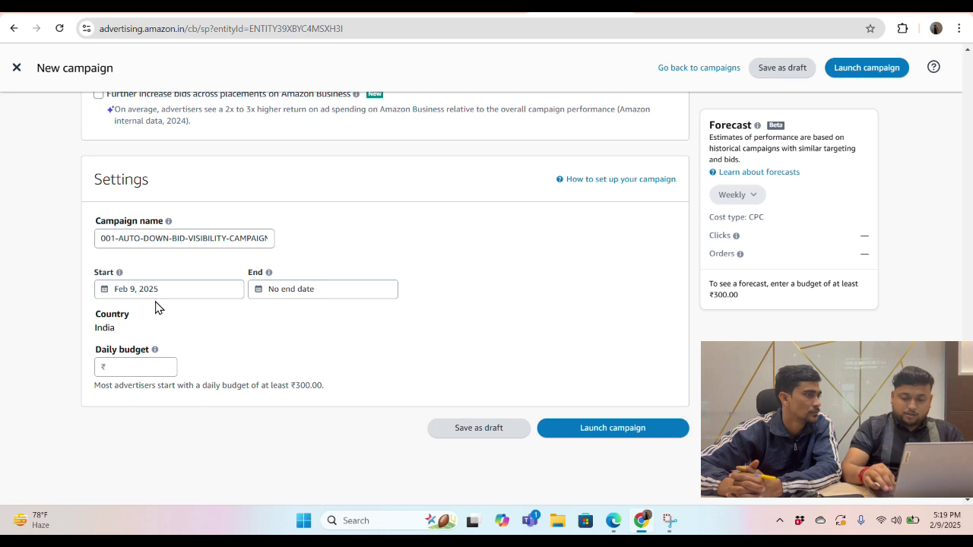
left_click(141, 366)
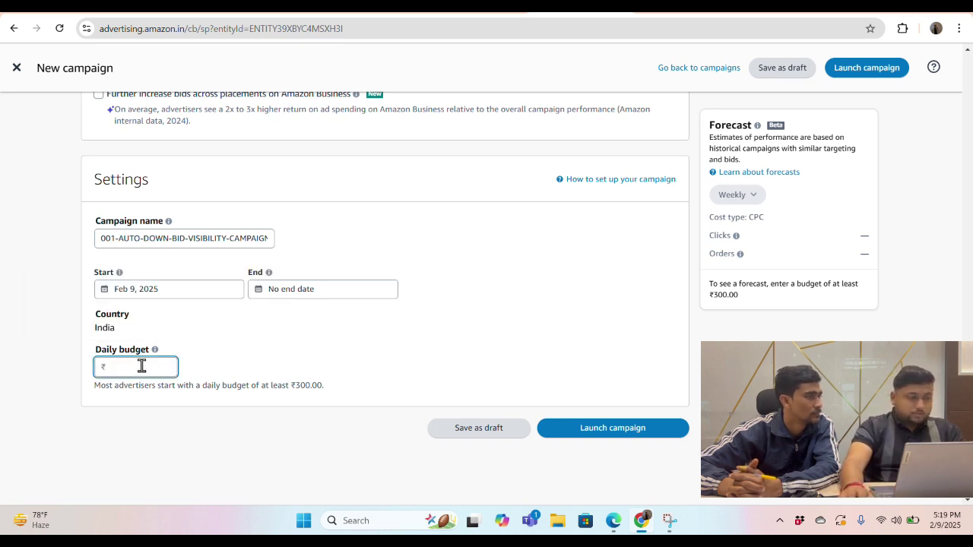
type("300")
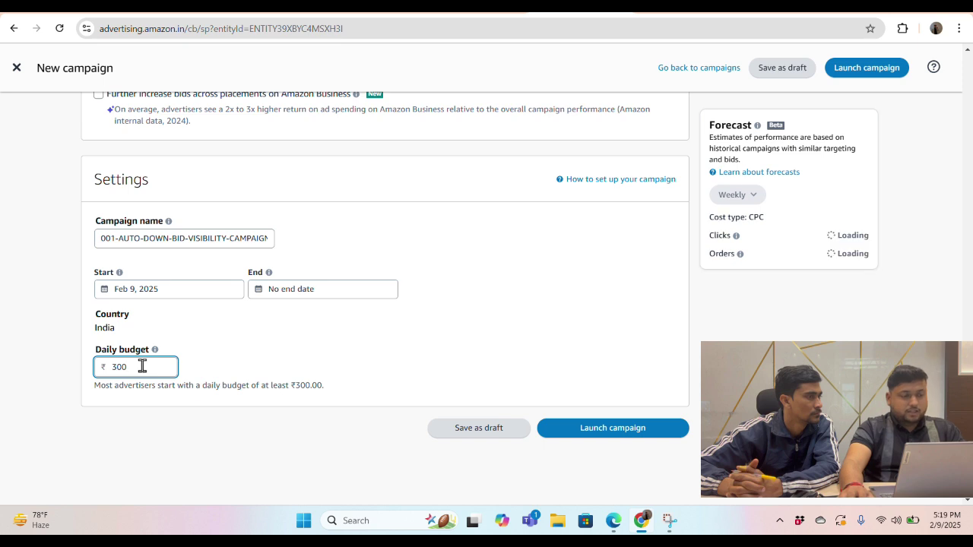
left_click(324, 359)
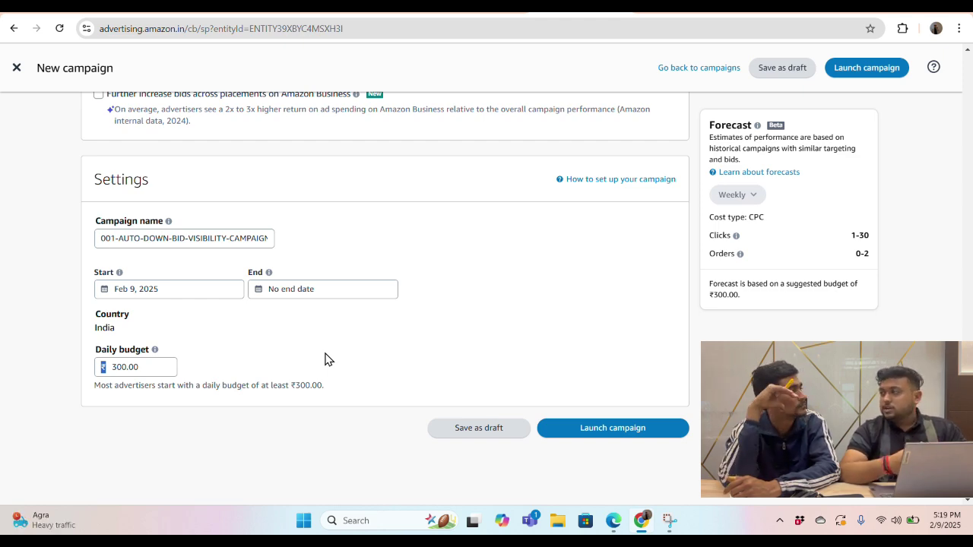
Review the automatic and negative keyword targeting settings and switch the campaign to manual targeting.
scroll(324, 359, "up", 15)
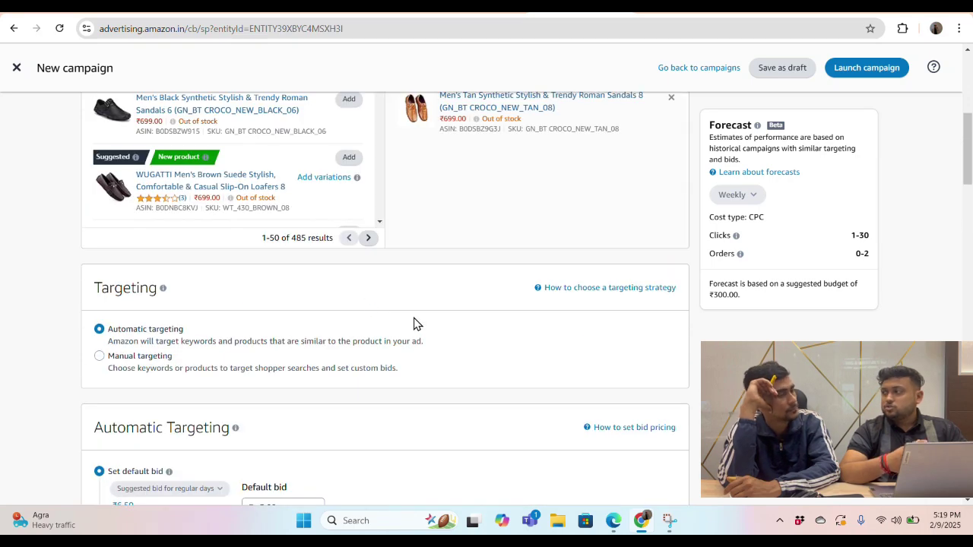
scroll(367, 304, "down", 3)
scroll(342, 255, "up", 2)
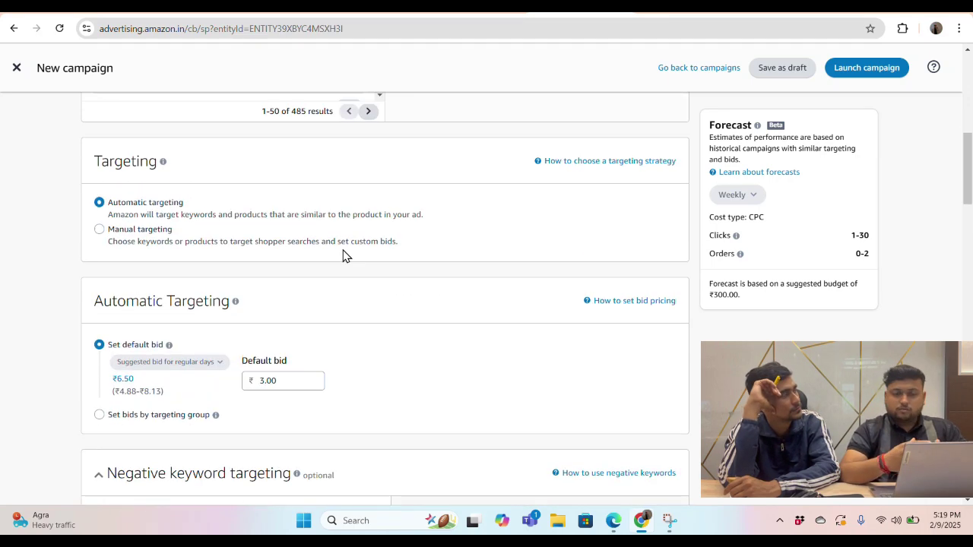
scroll(228, 273, "down", 4)
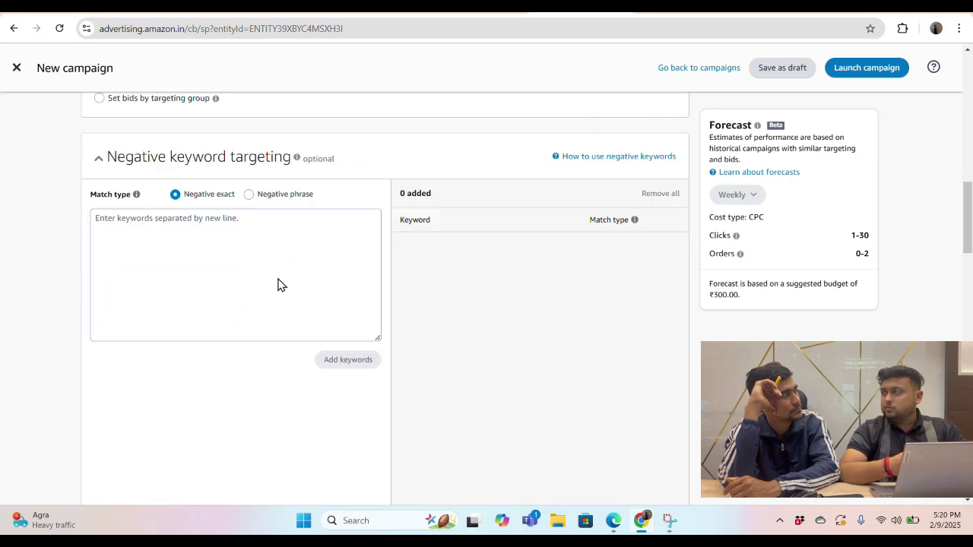
scroll(277, 285, "down", 3)
scroll(278, 281, "up", 8)
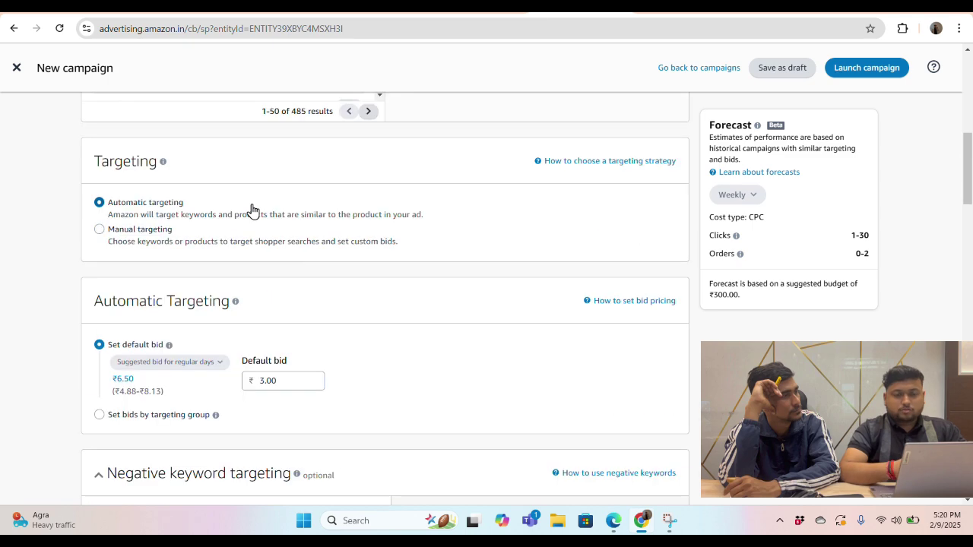
left_click(113, 235)
Examine the manual targeting types and the suggested keywords with their match types and suggested bids.
scroll(114, 238, "down", 1)
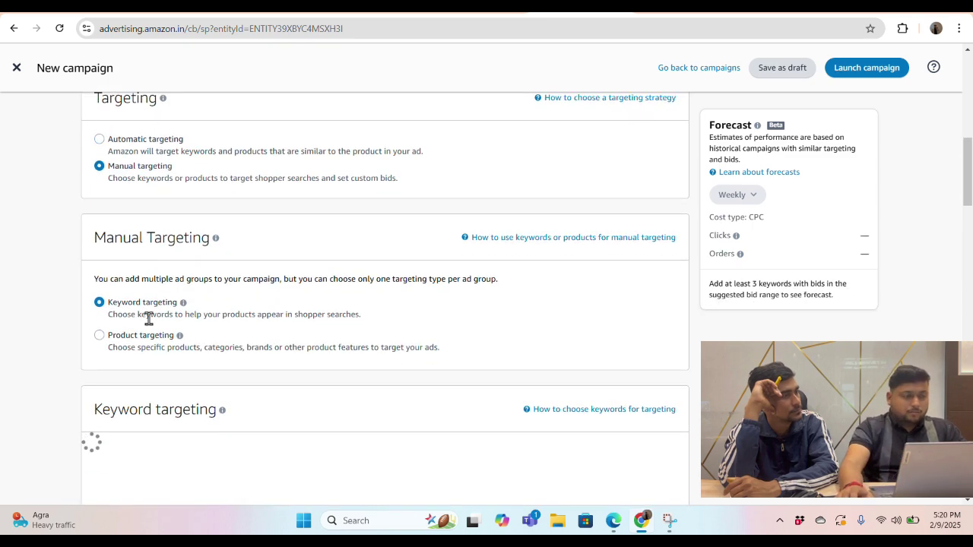
scroll(152, 281, "down", 1)
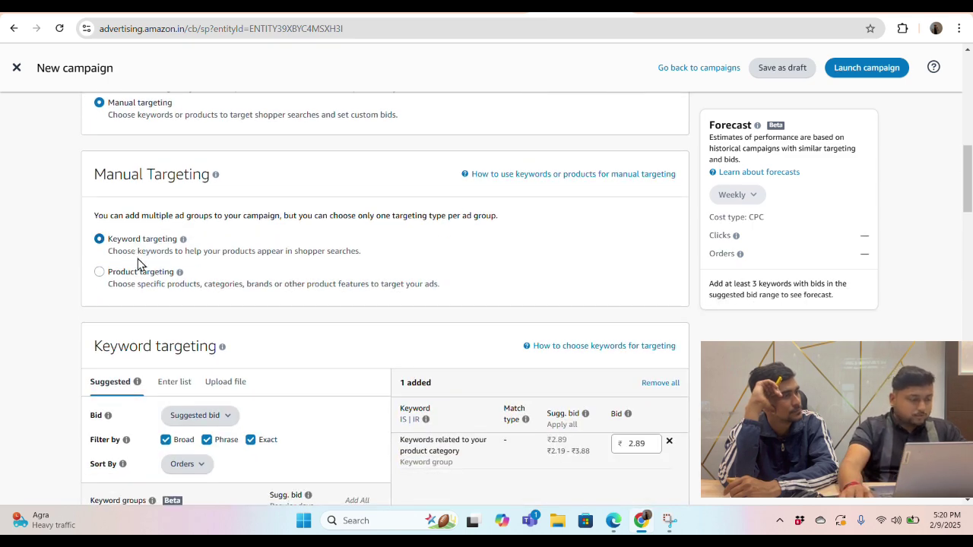
scroll(255, 215, "down", 2)
scroll(255, 215, "down", 2)
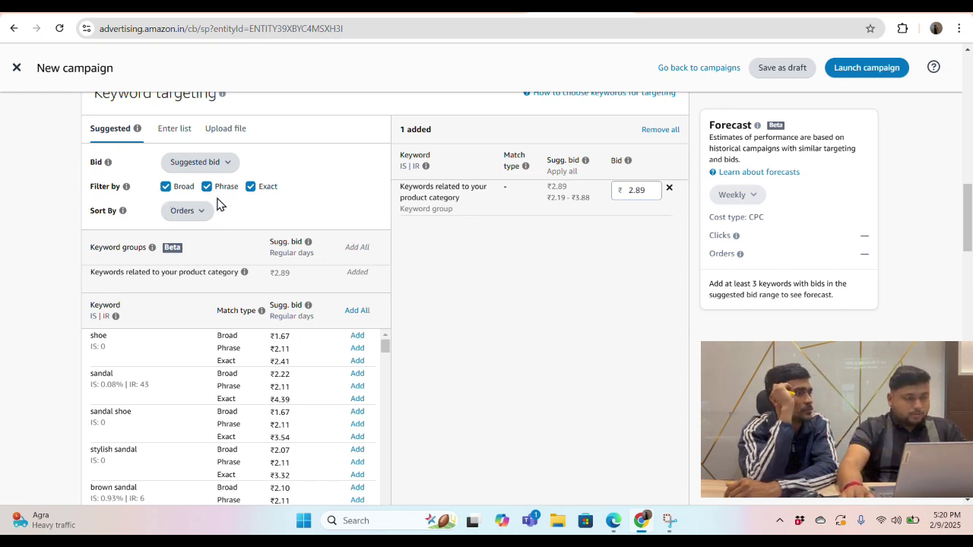
scroll(260, 206, "down", 1)
scroll(260, 205, "down", 1)
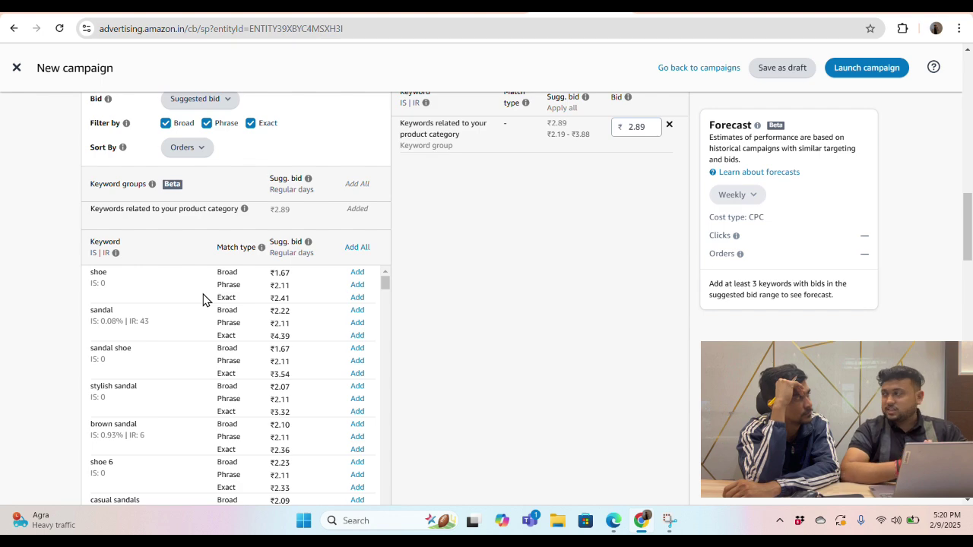
scroll(203, 300, "down", 5)
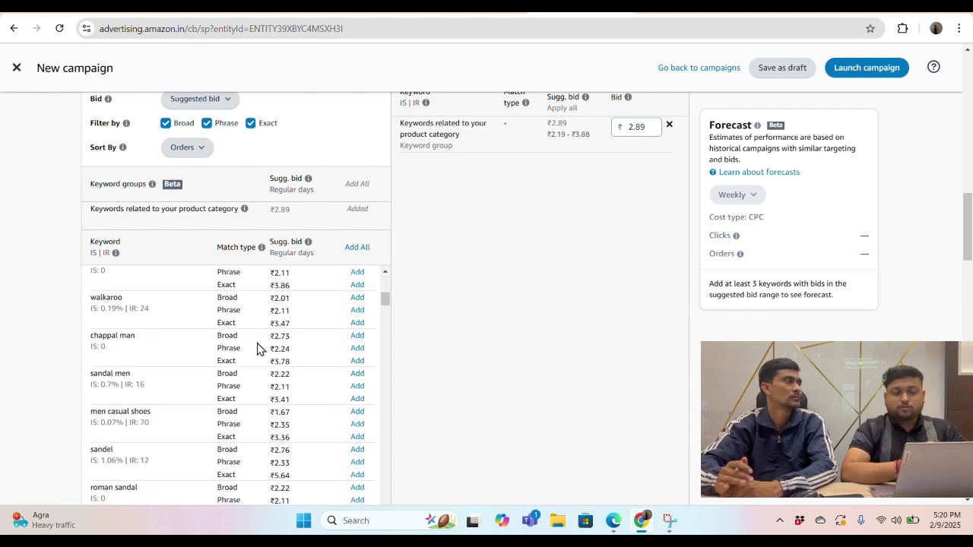
scroll(259, 347, "up", 5)
left_click_drag(386, 296, 385, 354)
scroll(254, 299, "up", 10)
scroll(255, 299, "up", 1)
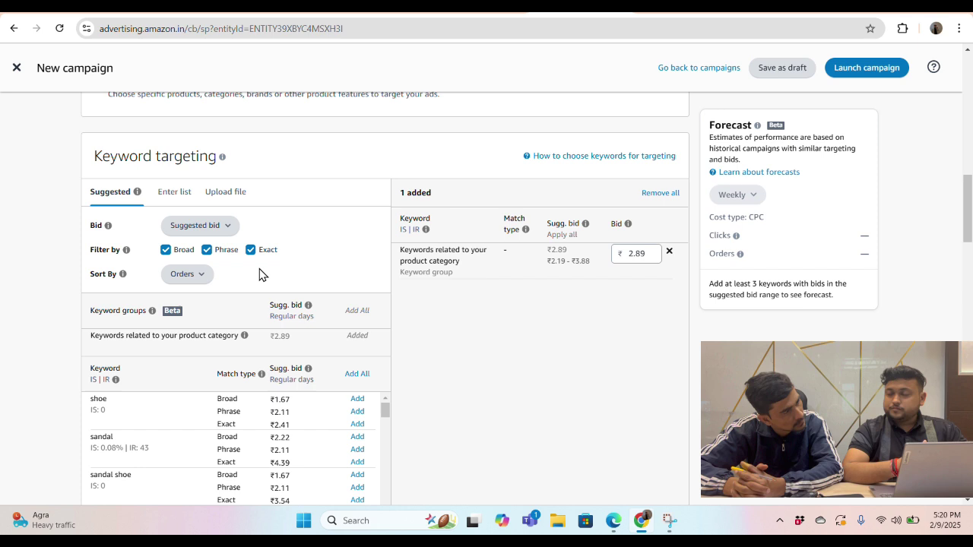
View the option for entering a custom keyword list and return to the suggested keywords.
left_click(183, 195)
left_click(187, 305)
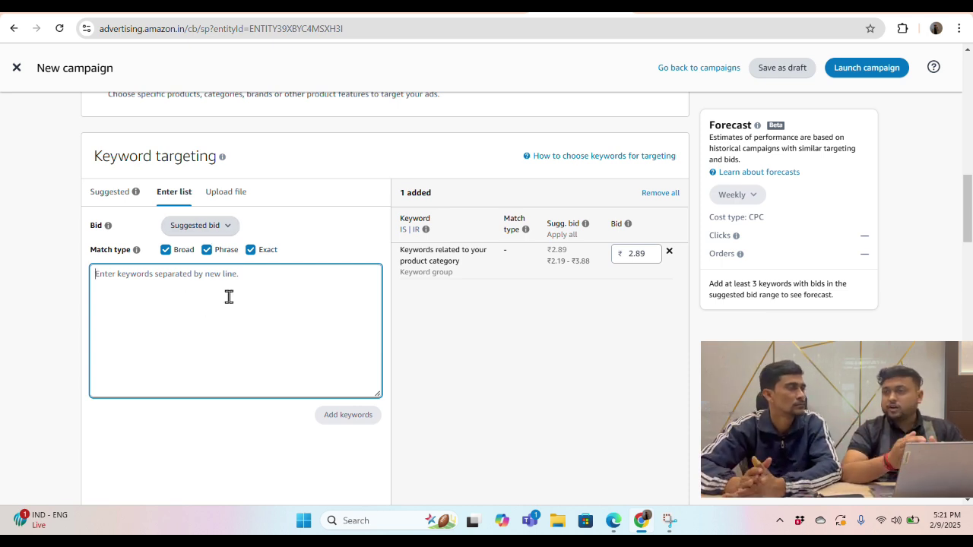
left_click(127, 191)
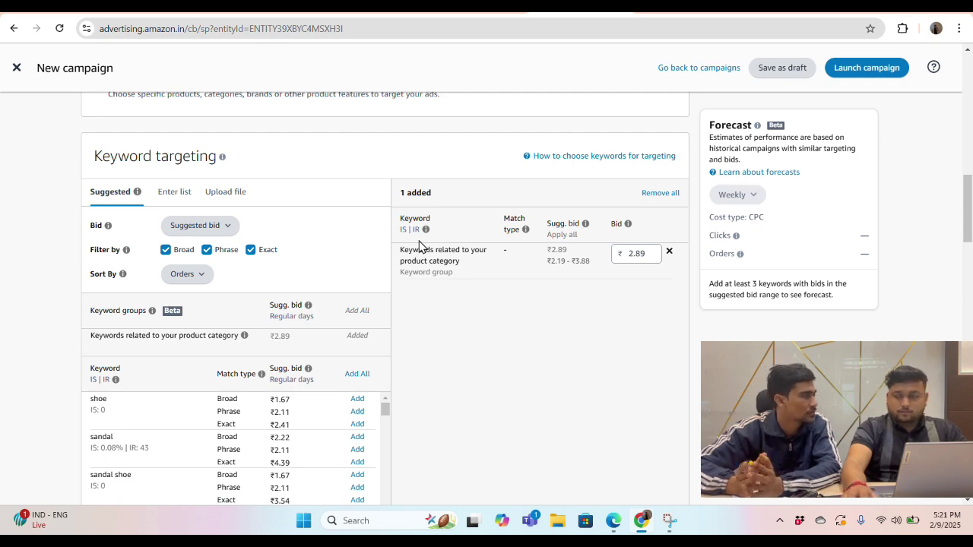
scroll(399, 289, "down", 1)
scroll(243, 198, "down", 3)
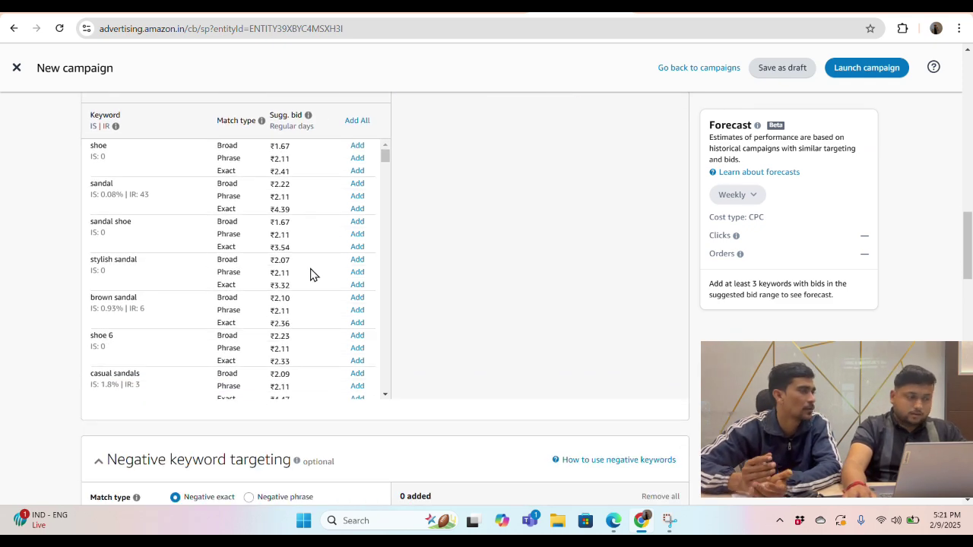
Add the suggested keywords "sendal" and "black shoes man" to the keyword targeting, each with phrase and exact match.
scroll(310, 273, "down", 3)
scroll(608, 268, "up", 2)
scroll(512, 252, "down", 3)
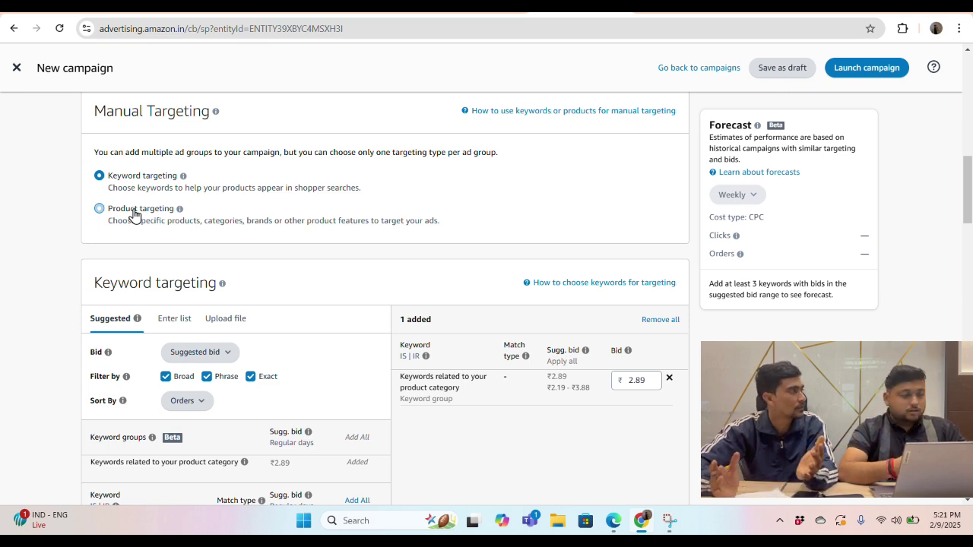
scroll(134, 216, "down", 2)
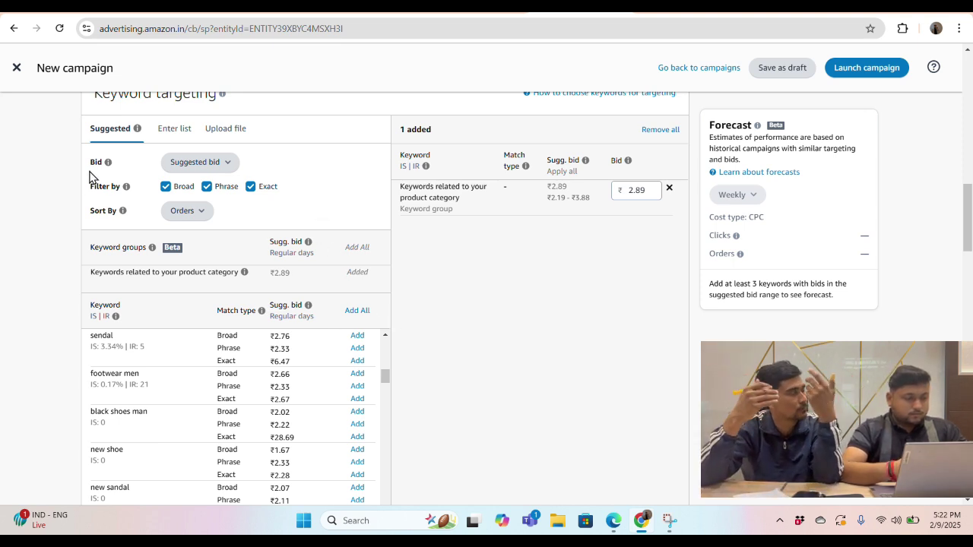
left_click(357, 348)
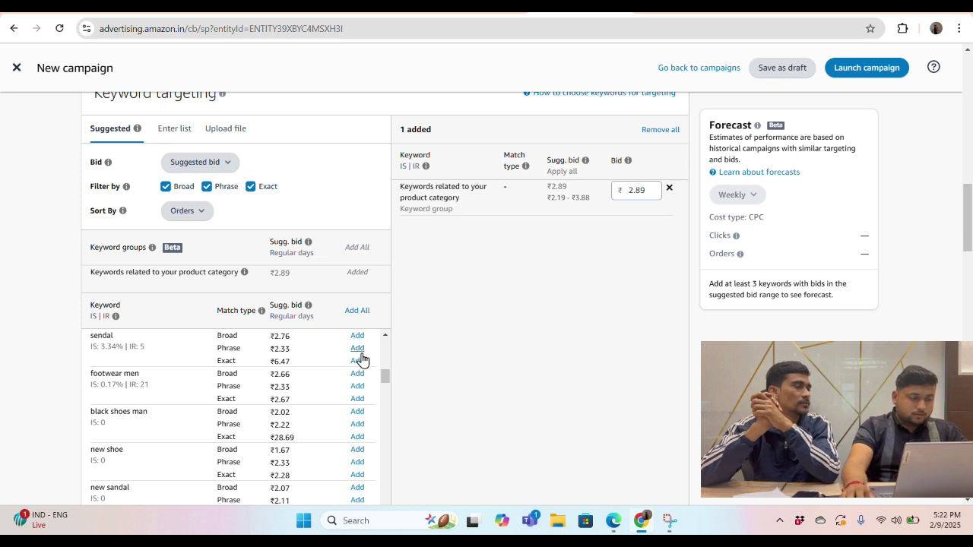
left_click(357, 361)
scroll(357, 363, "down", 1)
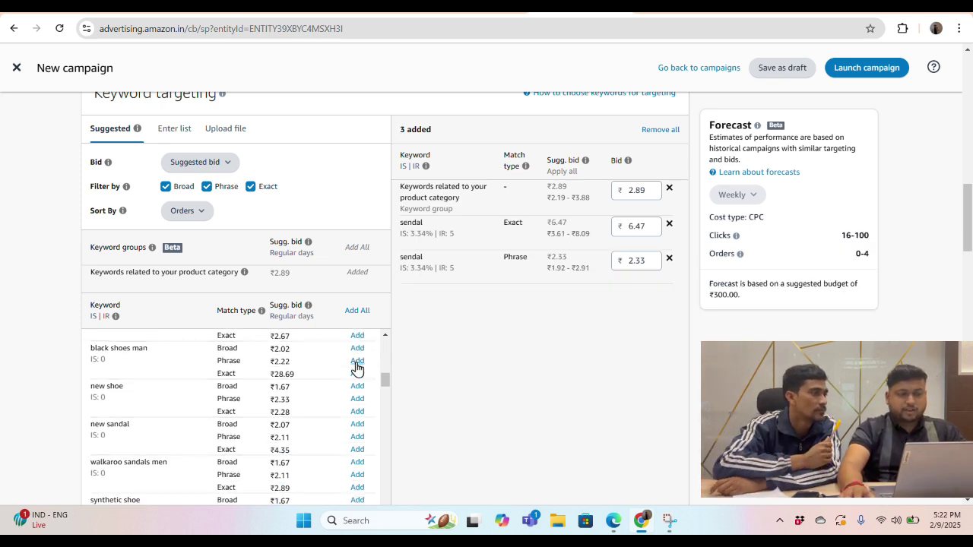
left_click(357, 364)
left_click(357, 373)
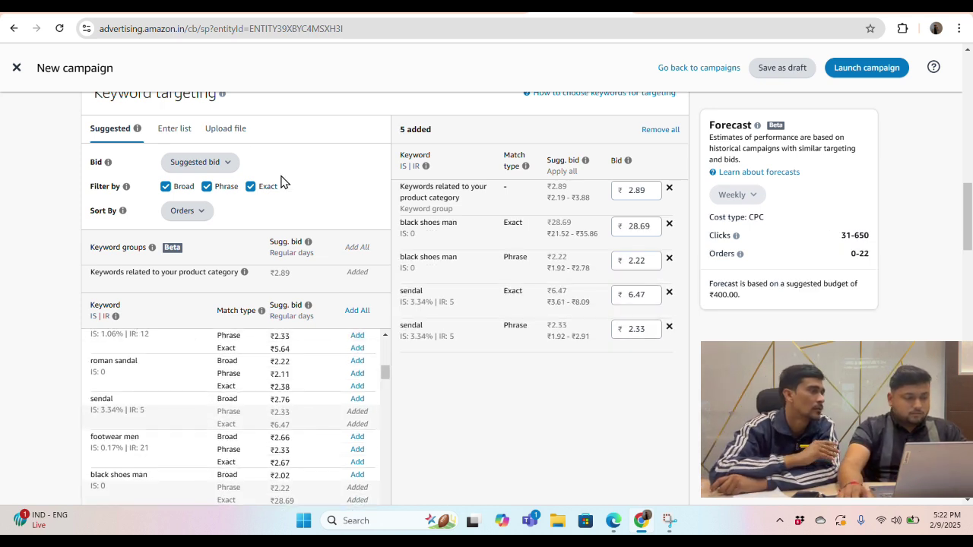
Open the custom keyword list entry, and exclude the Broad match type and include it again.
left_click(172, 134)
left_click(177, 233)
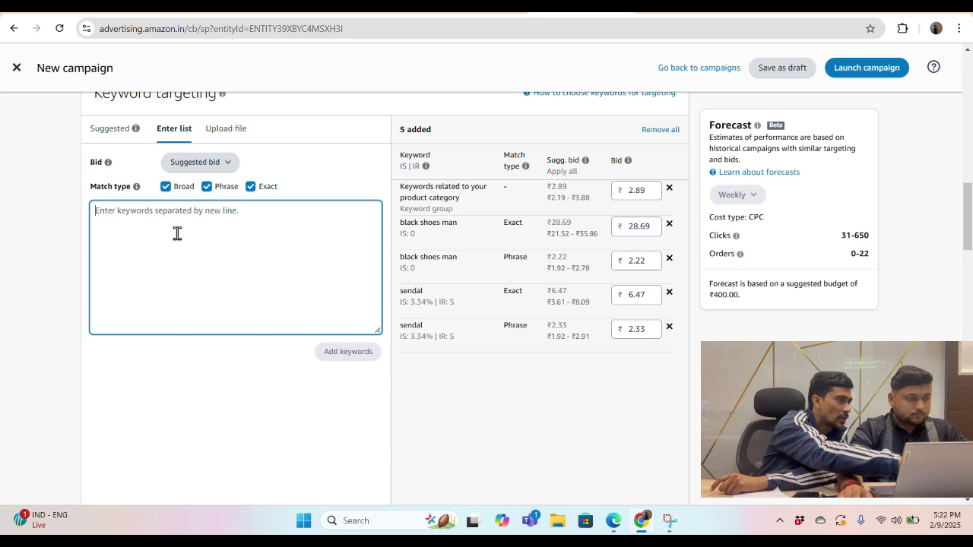
left_click(166, 187)
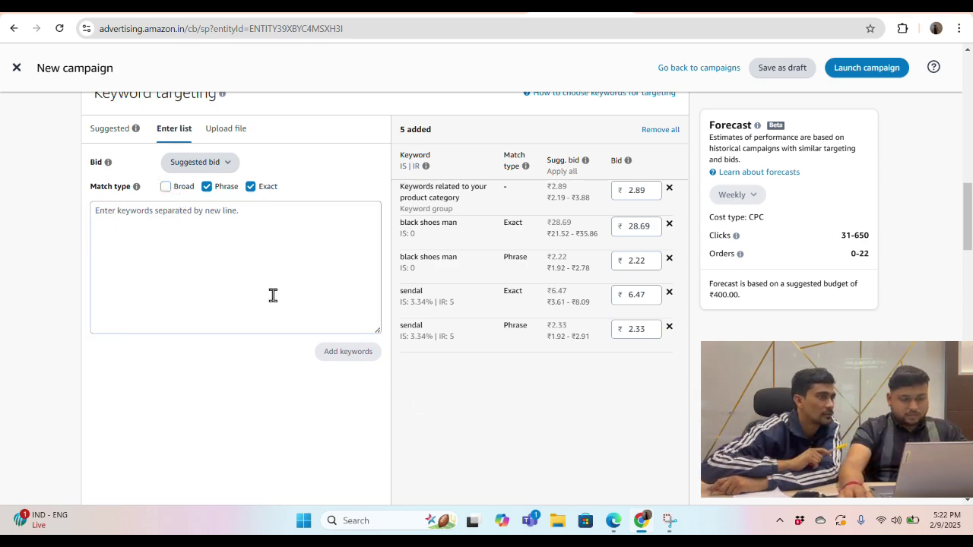
left_click(166, 186)
scroll(383, 294, "up", 2)
scroll(384, 294, "up", 3)
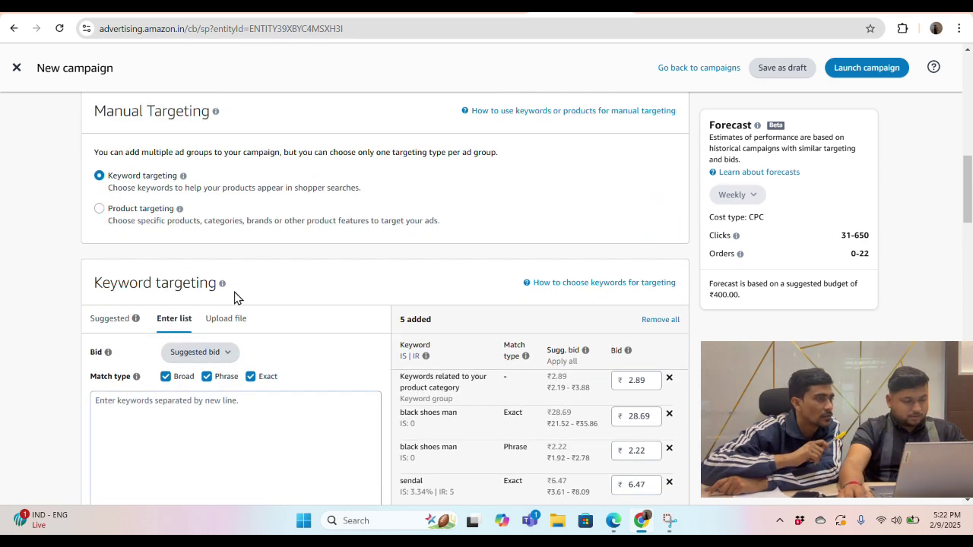
scroll(404, 257, "down", 3)
scroll(541, 278, "down", 2)
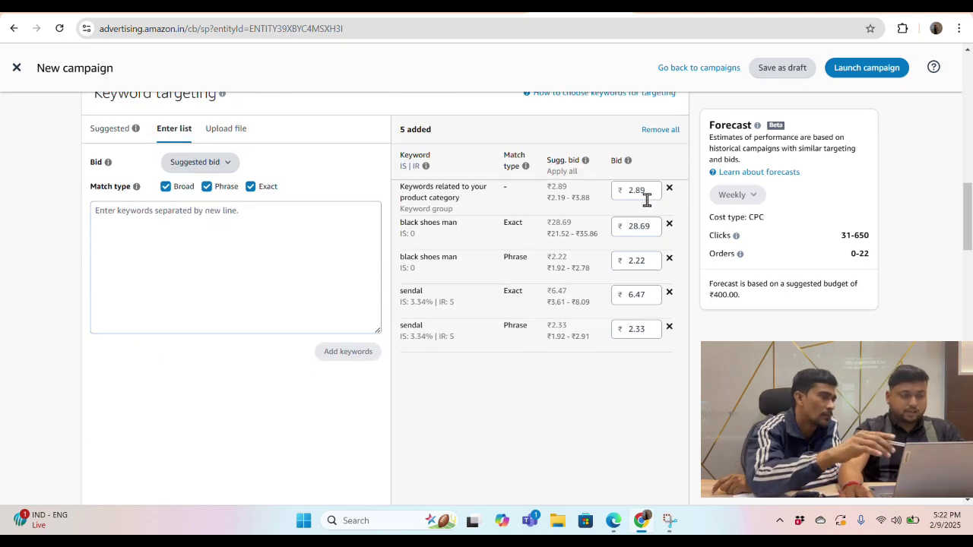
Examine the bids and suggested bid ranges of the added "black shoes man" and "sendal" keywords.
left_click(633, 232)
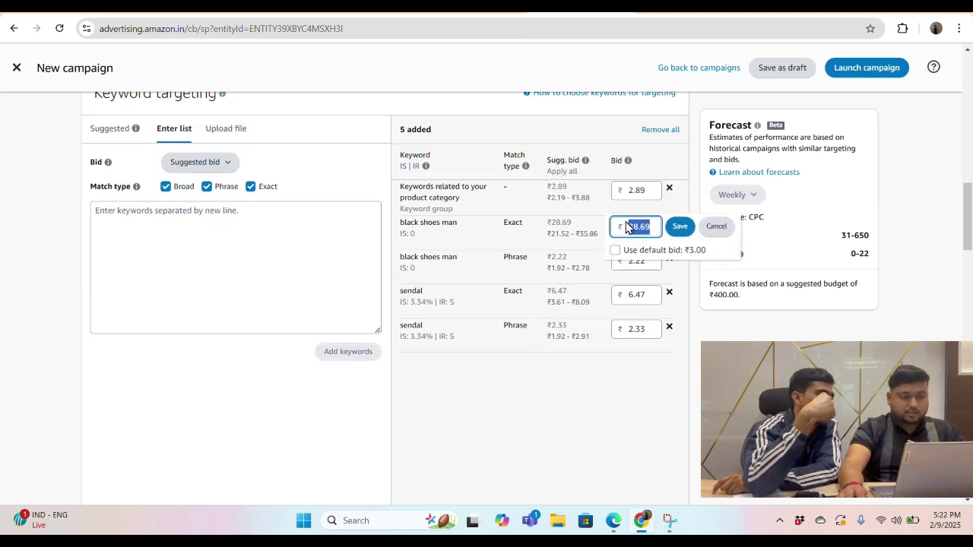
left_click(679, 227)
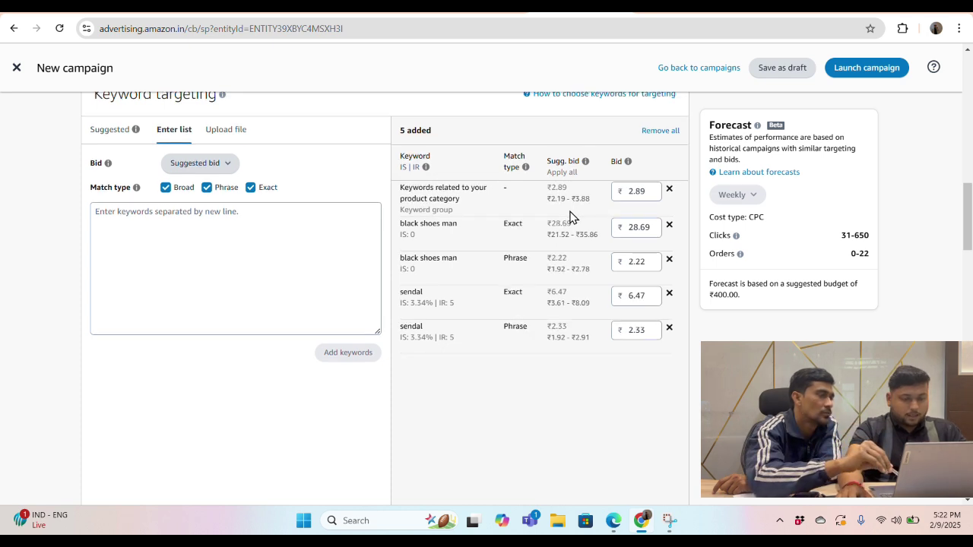
scroll(572, 217, "up", 1)
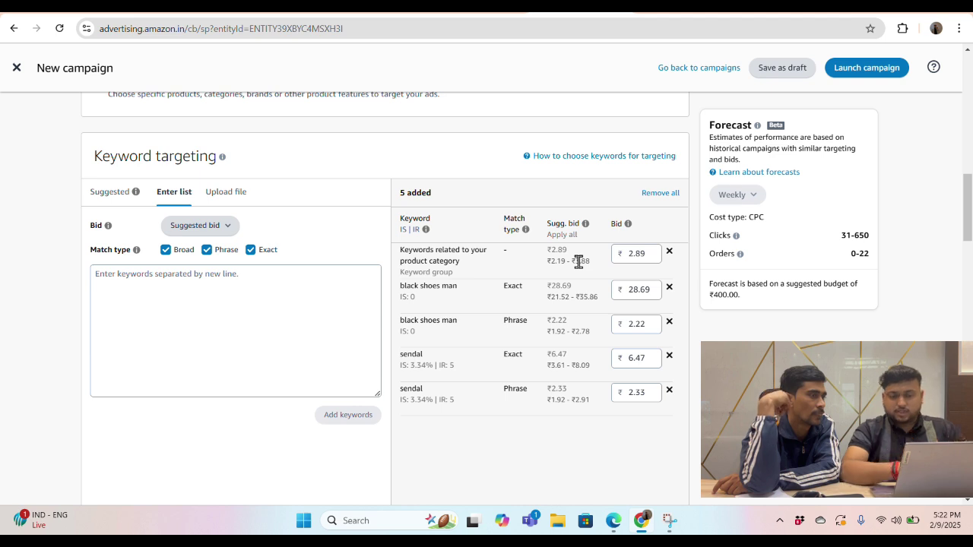
left_click_drag(571, 298, 549, 298)
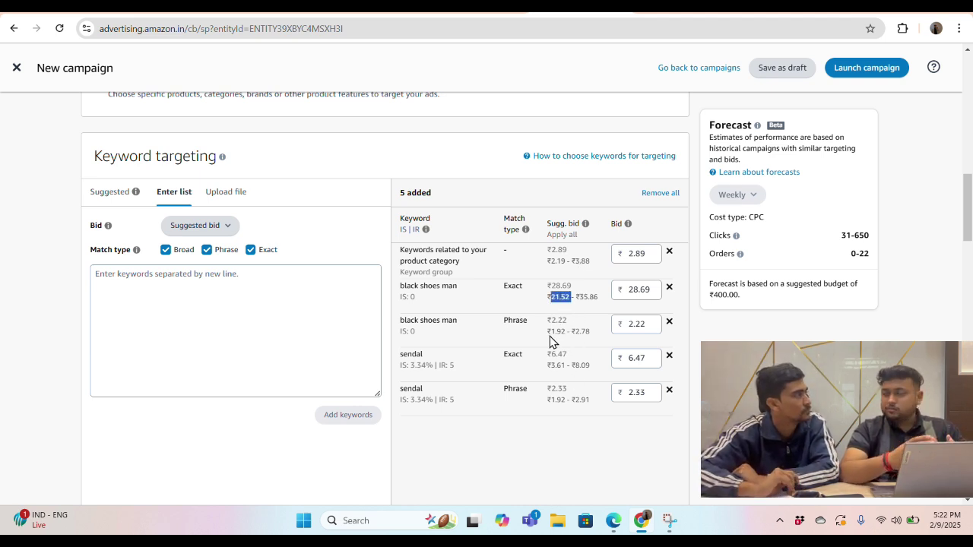
left_click_drag(549, 341, 584, 332)
left_click_drag(562, 366, 590, 367)
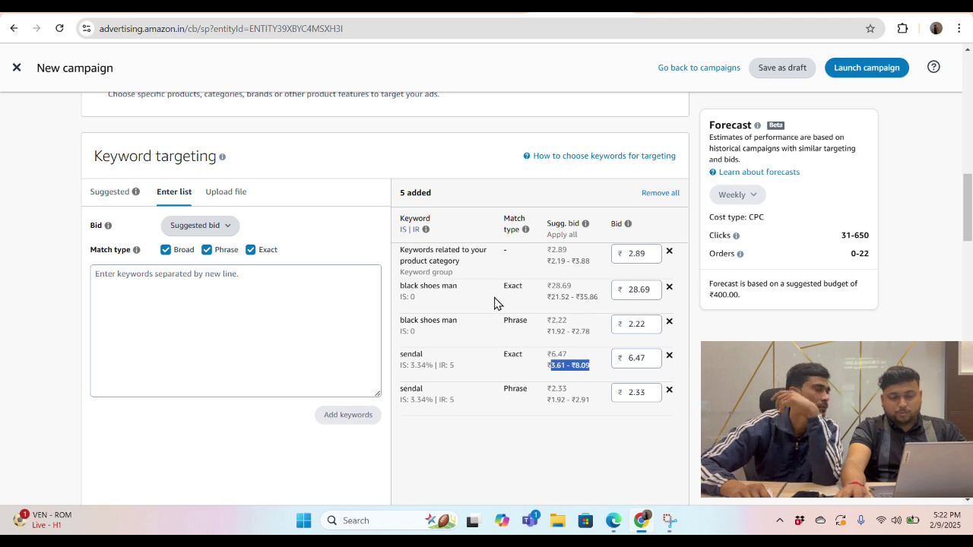
left_click_drag(521, 286, 458, 296)
left_click(412, 296)
left_click_drag(400, 282, 522, 287)
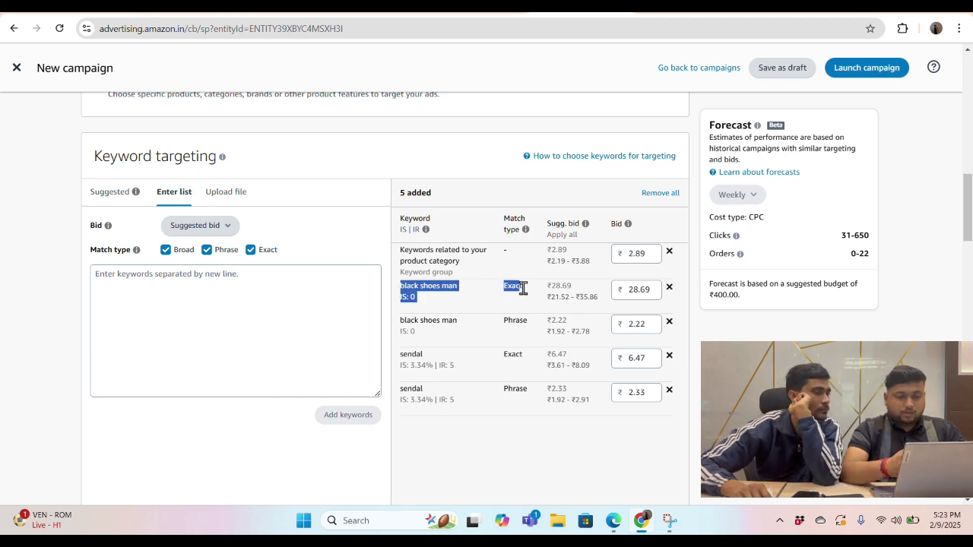
left_click(573, 299)
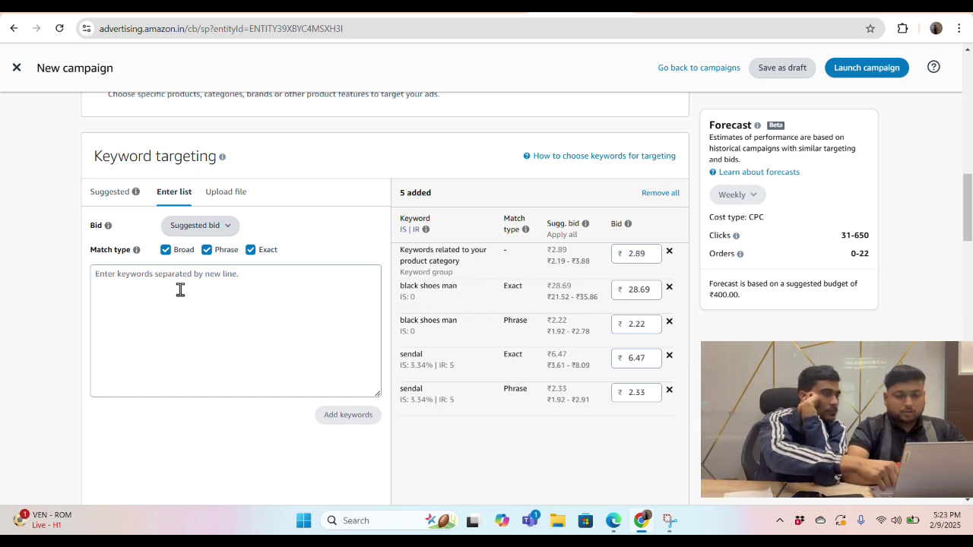
Switch the manual targeting type to product targeting and view the suggested categories.
scroll(228, 258, "up", 1)
scroll(180, 234, "up", 2)
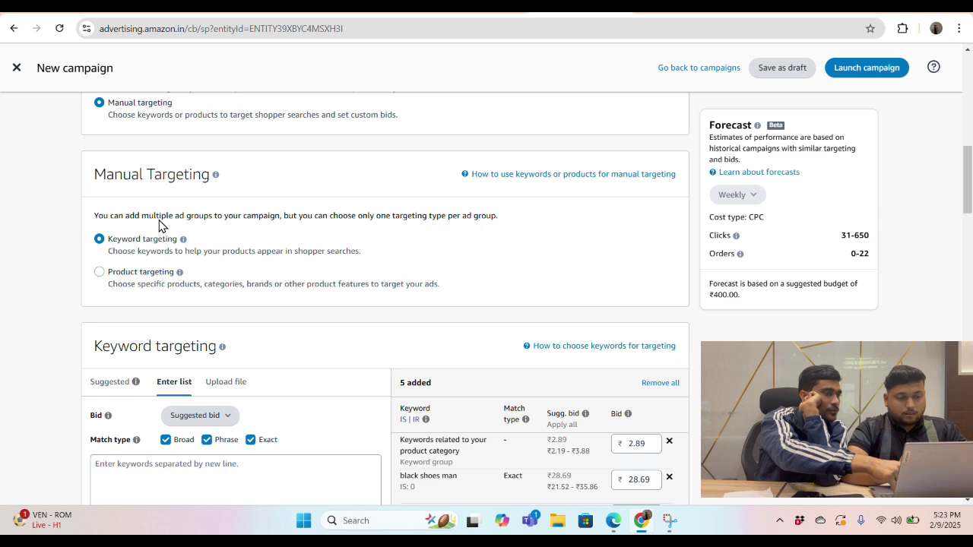
left_click(144, 275)
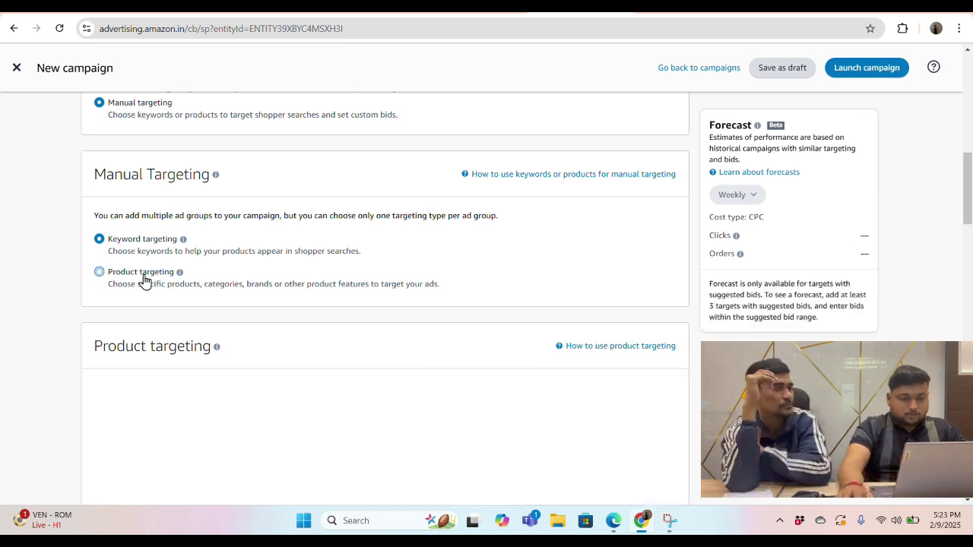
scroll(406, 232, "down", 3)
scroll(456, 228, "down", 1)
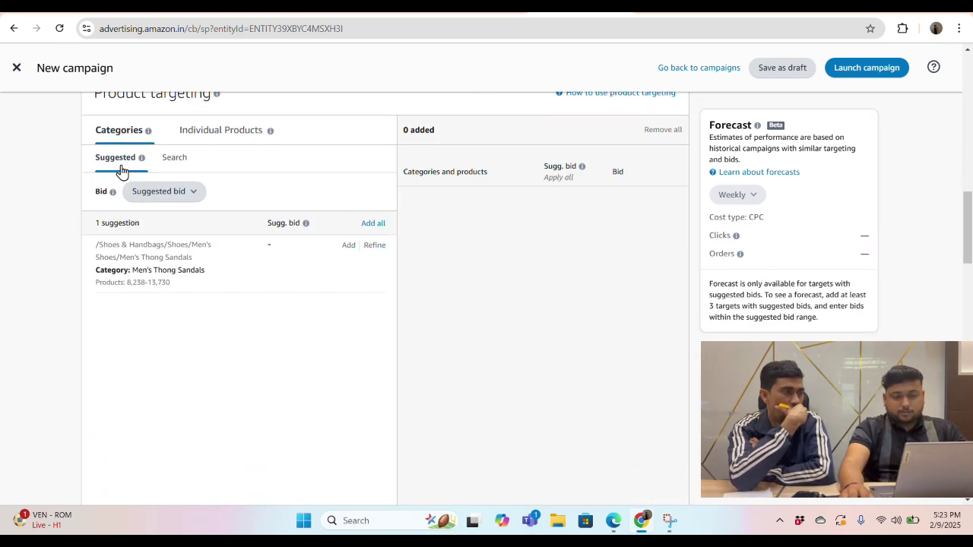
Search the product targeting categories for "SHOES".
left_click(175, 158)
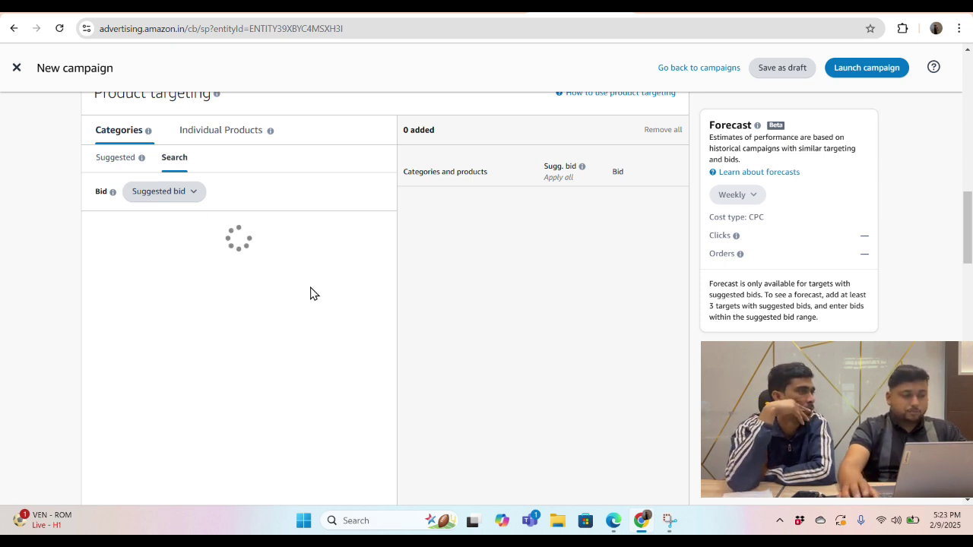
scroll(471, 299, "down", 1)
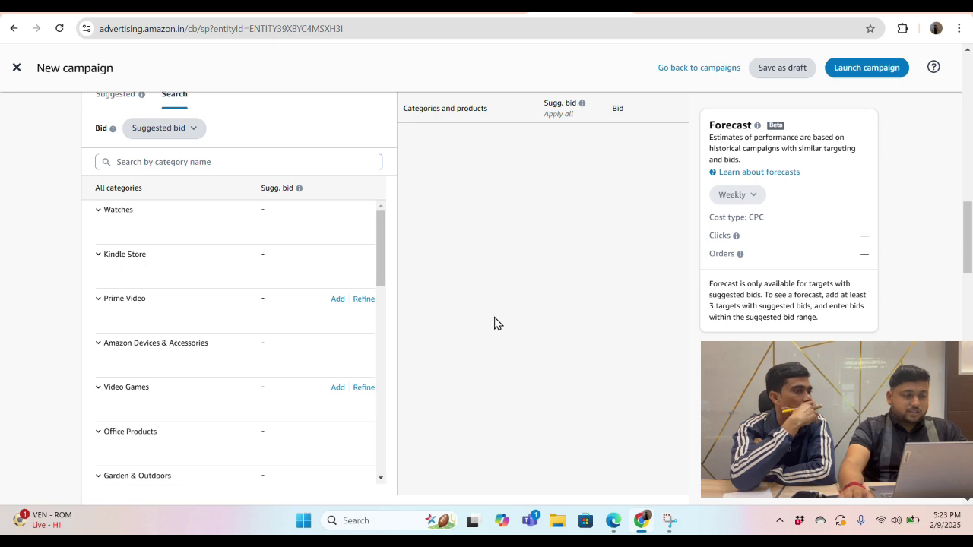
left_click(146, 161)
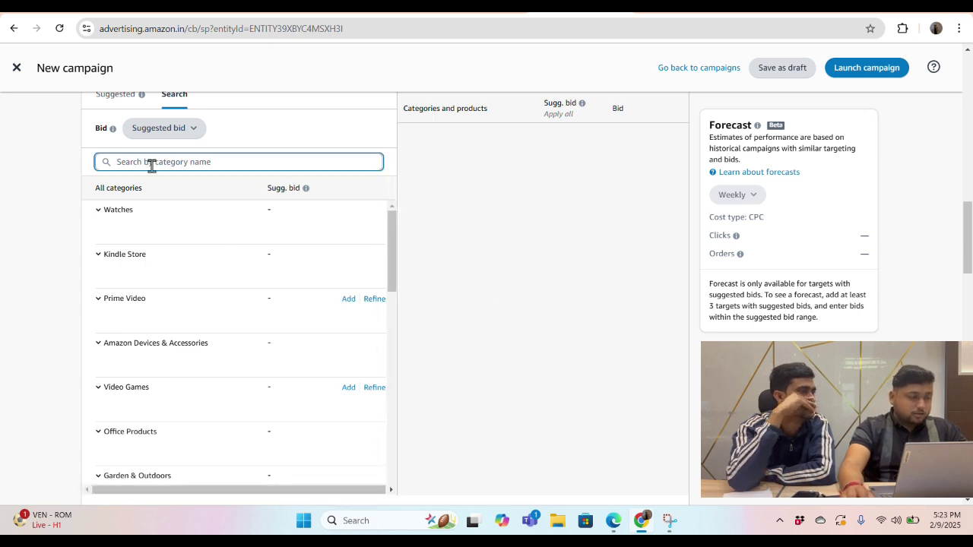
type("SHIES==")
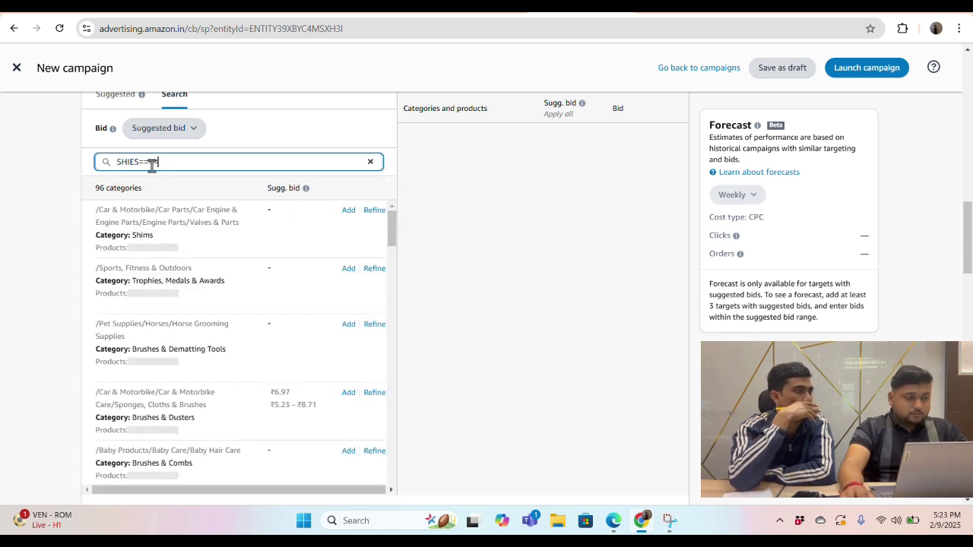
key("BackSpace")
key("BackSpace")
key("BackSpace")
key("BackSpace")
type("OES")
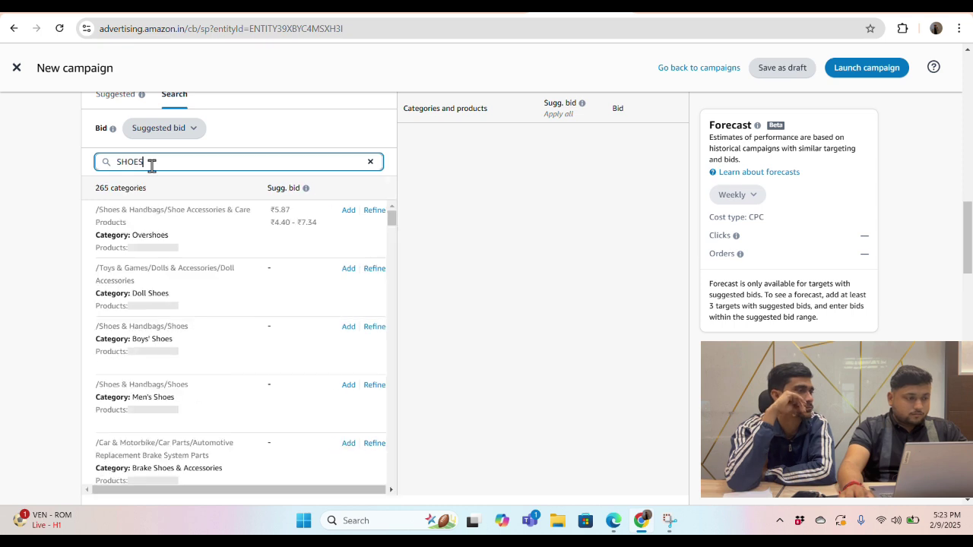
Reopen the category search with the full category list and try to expand the Watches category.
left_click(136, 105)
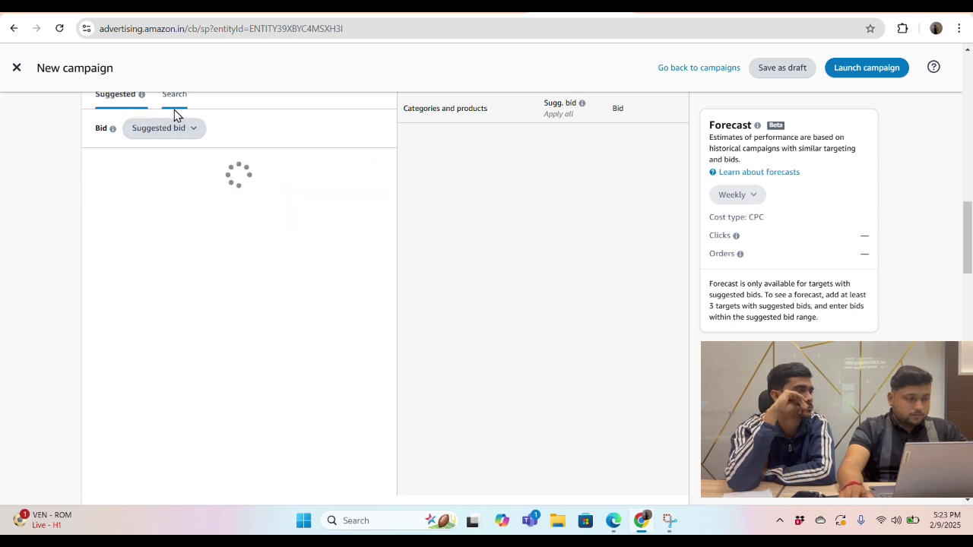
left_click(174, 100)
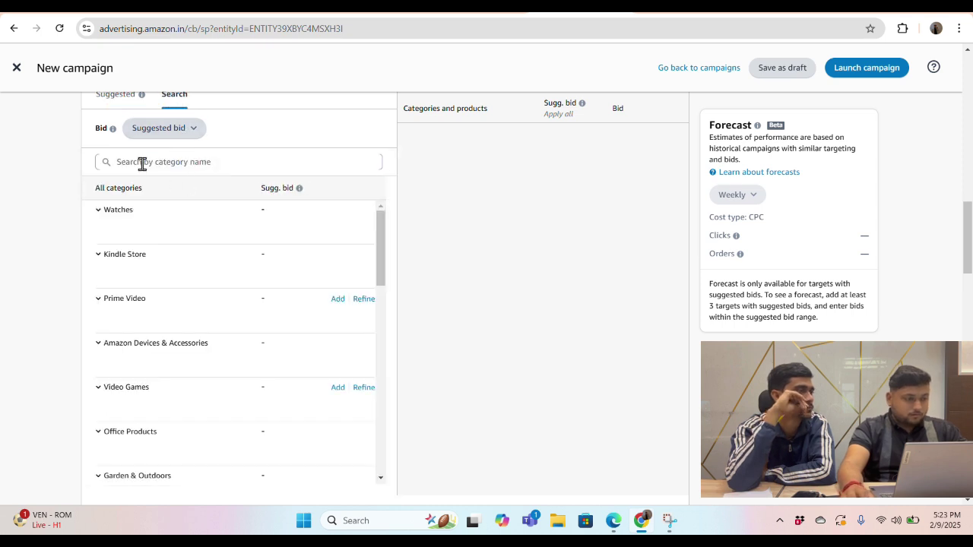
left_click(142, 164)
left_click(97, 212)
left_click(99, 212)
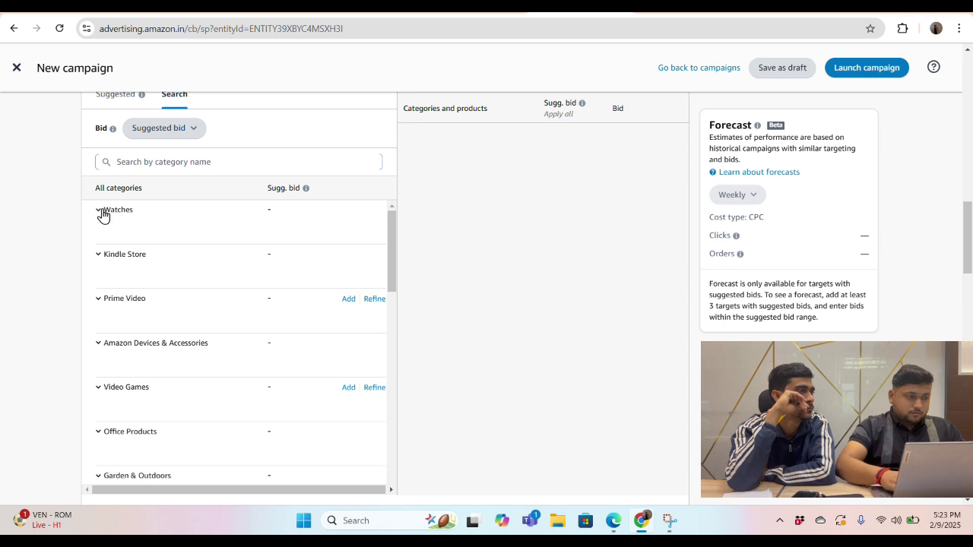
Reload the new campaign page and choose manual targeting with product targeting.
left_click(59, 28)
left_click(539, 109)
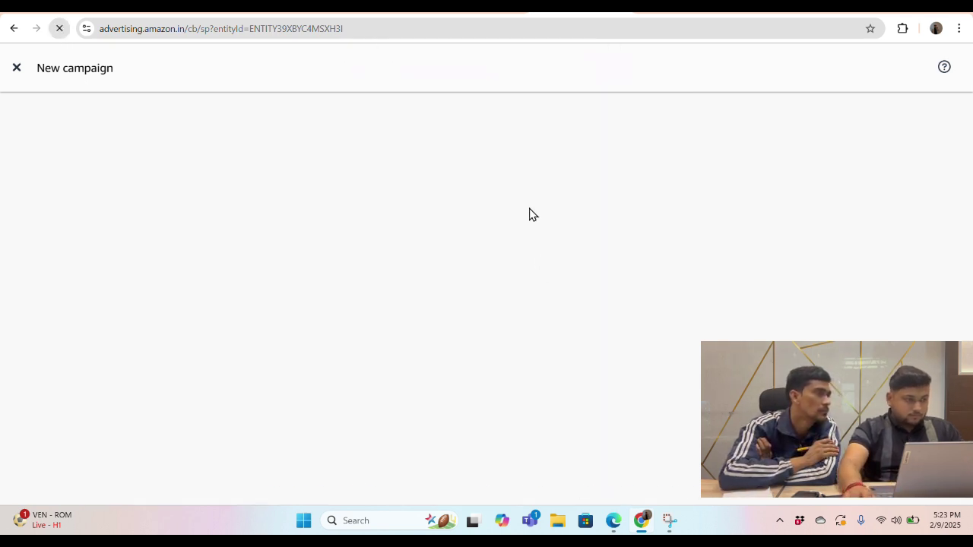
scroll(532, 209, "down", 3)
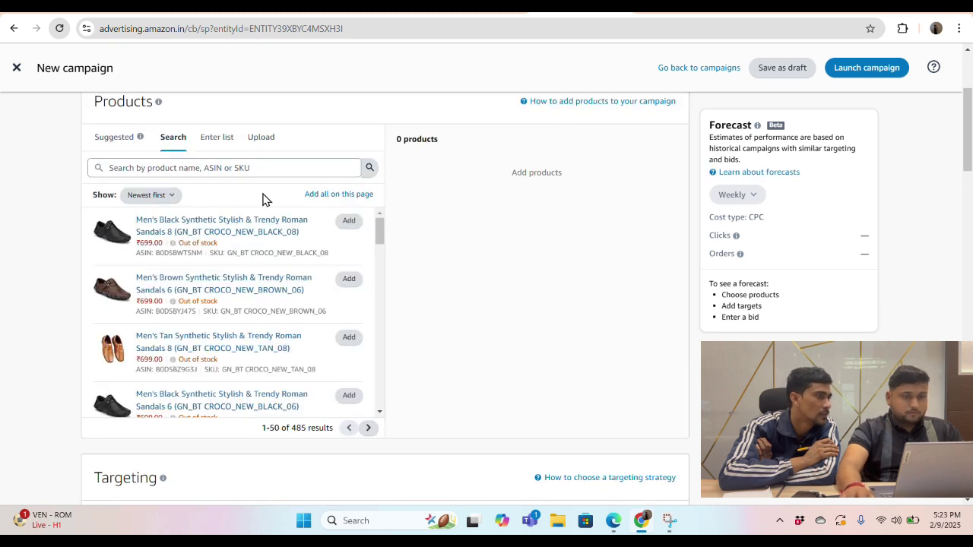
scroll(225, 210, "down", 9)
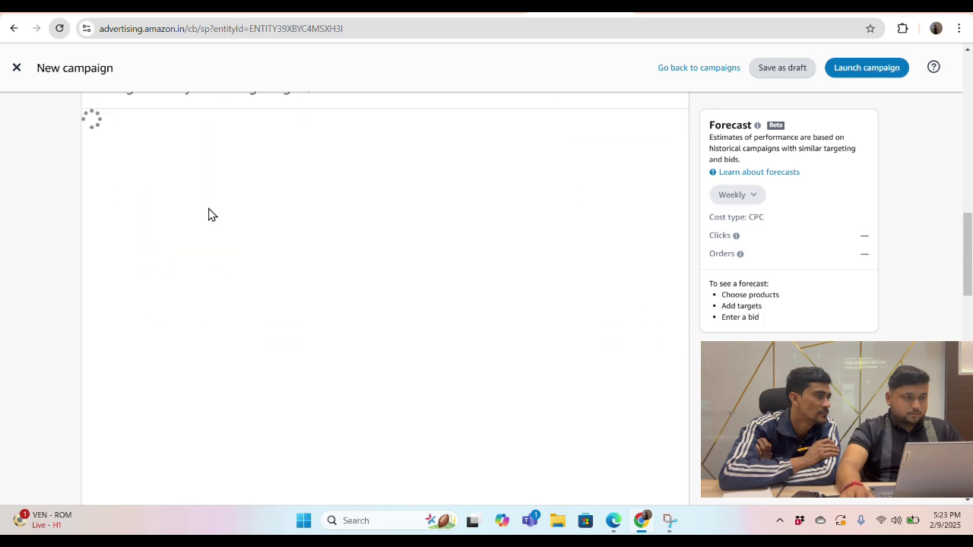
scroll(365, 217, "up", 3)
left_click(119, 231)
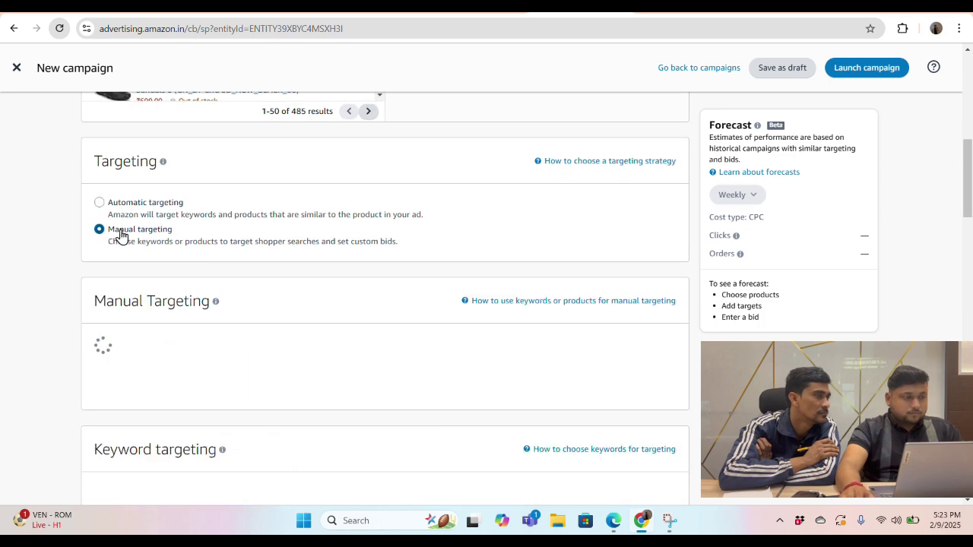
scroll(119, 259, "down", 2)
left_click(119, 278)
scroll(335, 217, "down", 3)
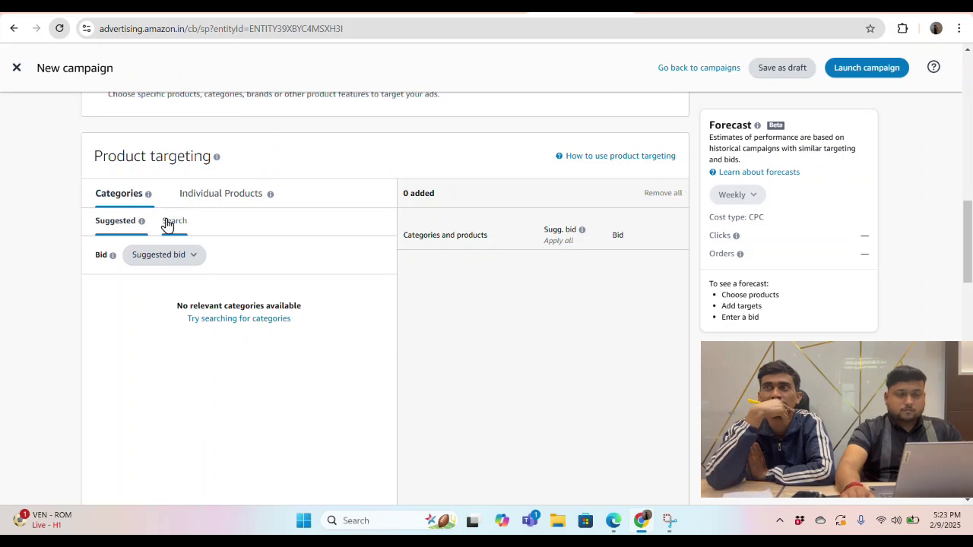
View the category search and open the product search for targeting individual products.
left_click(169, 222)
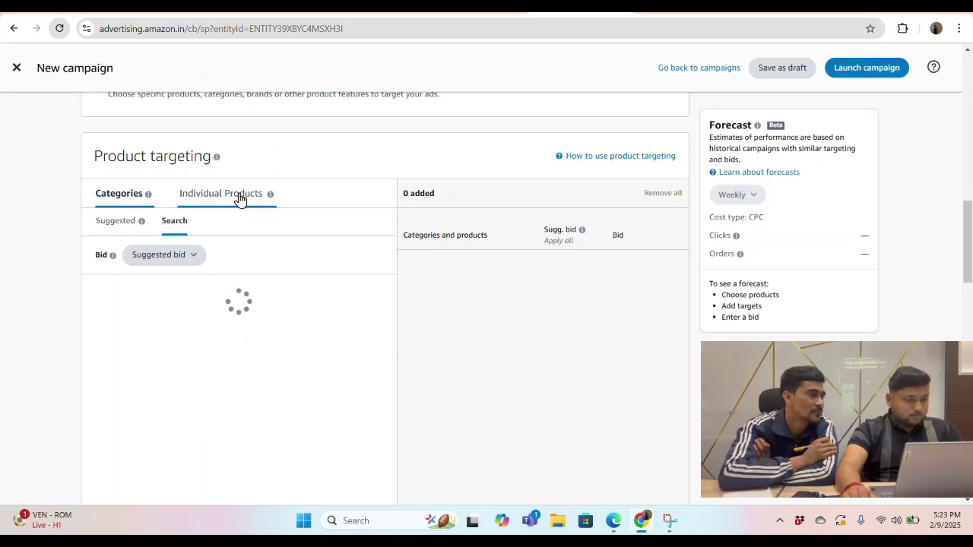
left_click(238, 196)
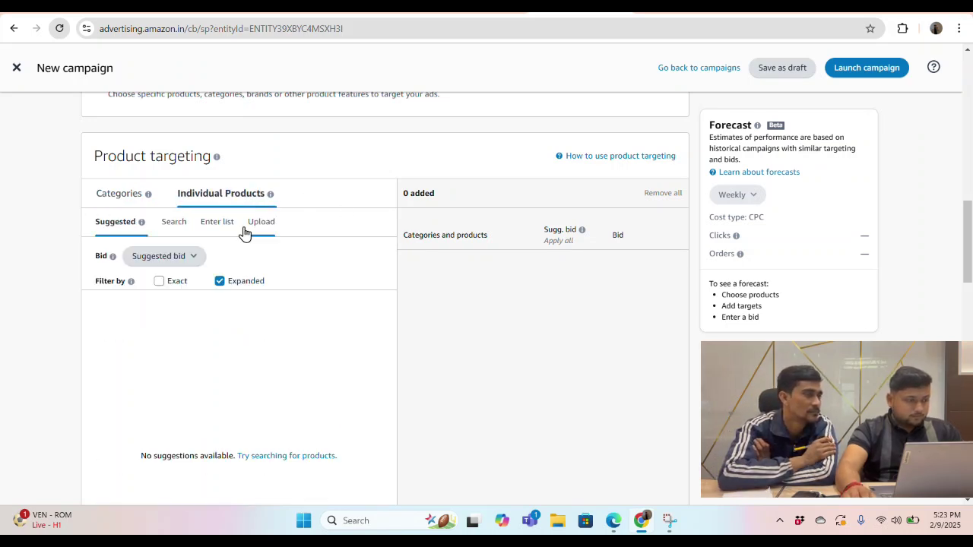
left_click(174, 223)
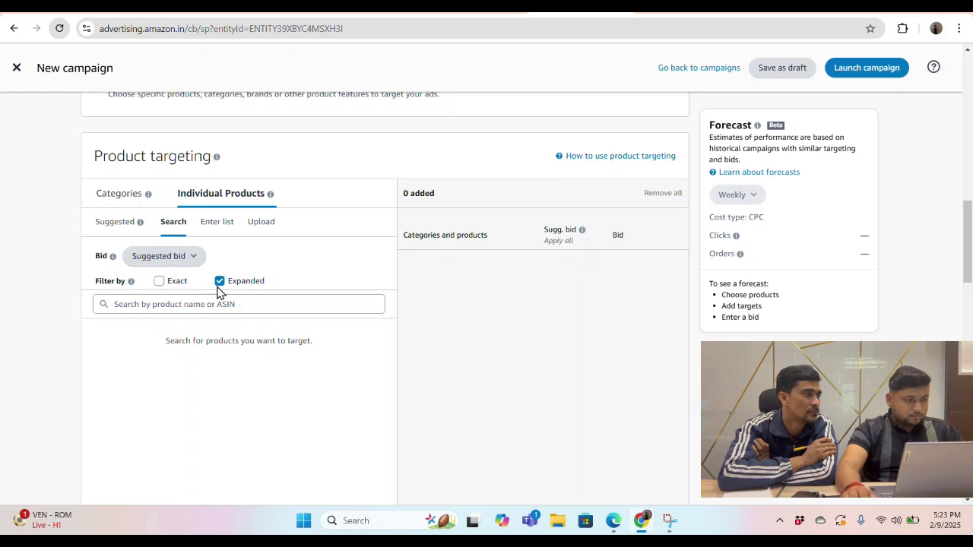
Check the individual product search field and open the Amazon.in product page for ASIN B0BXD6DWLY in a new browser tab.
scroll(201, 266, "down", 1)
left_click(191, 241)
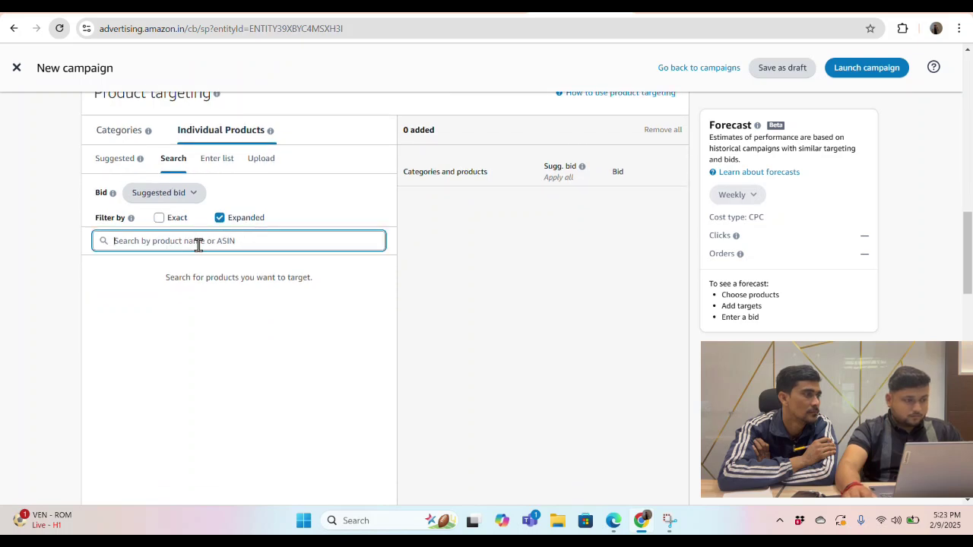
left_click(842, 15)
type("amazon.in/dp/B0BXD6DWLY?ref=myi_title_dp&th=1&psc=1")
key("Return")
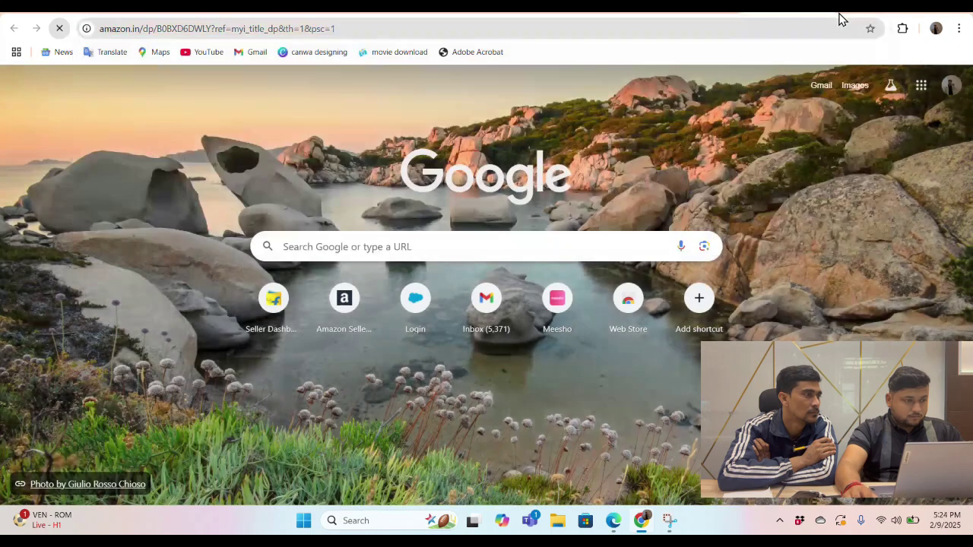
Search Shoes & Handbags on Amazon.in for "SHOES" and open the Bacca Bucci Balancer men's sneakers listing.
left_click(321, 64)
type("SH")
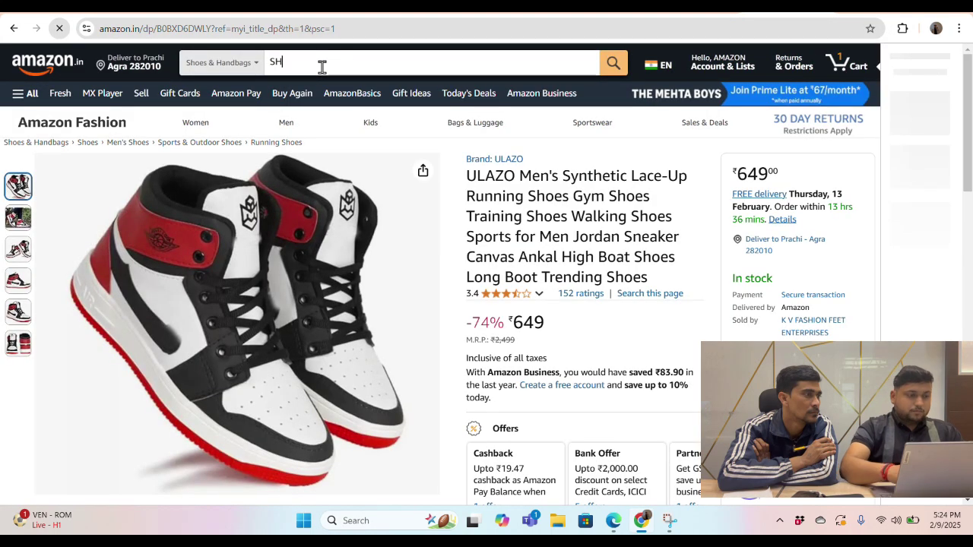
type("OES")
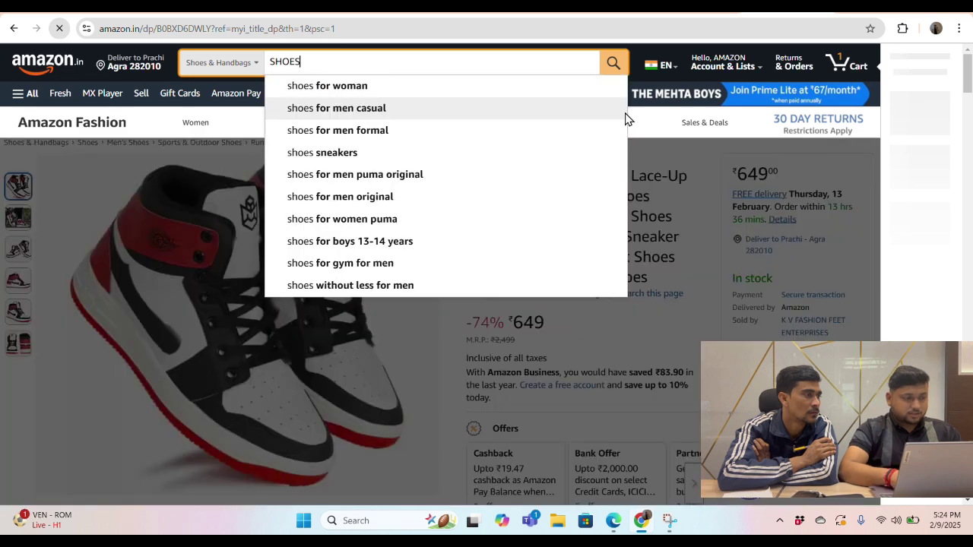
key("Return")
scroll(535, 174, "down", 6)
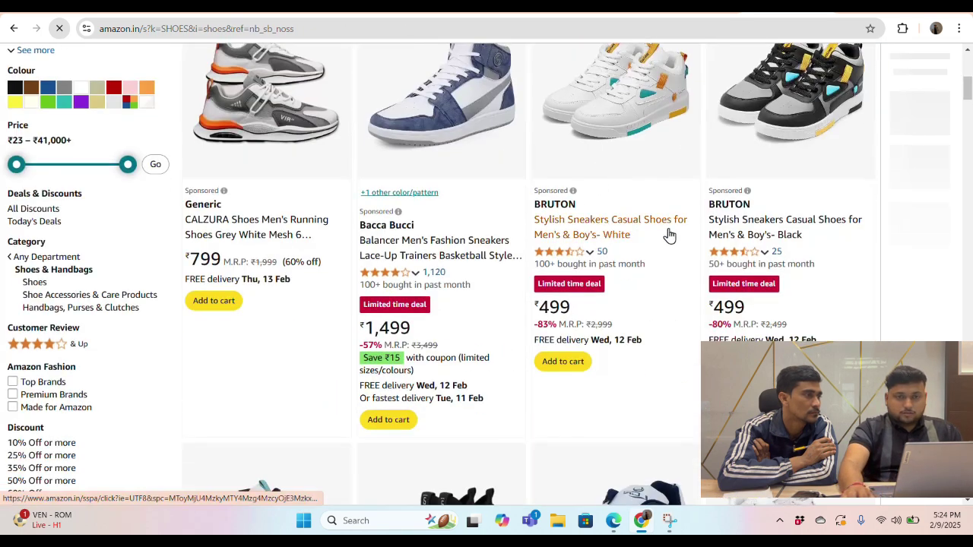
left_click(462, 137)
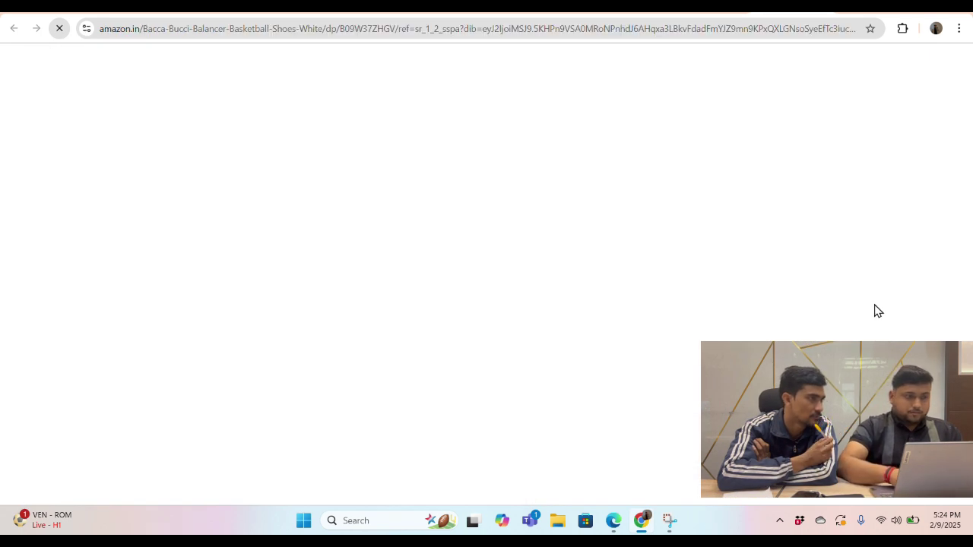
Examine the Bacca Bucci listing's product details, highlighting its Men's Sneakers best-seller rank and its ASIN.
scroll(684, 267, "down", 10)
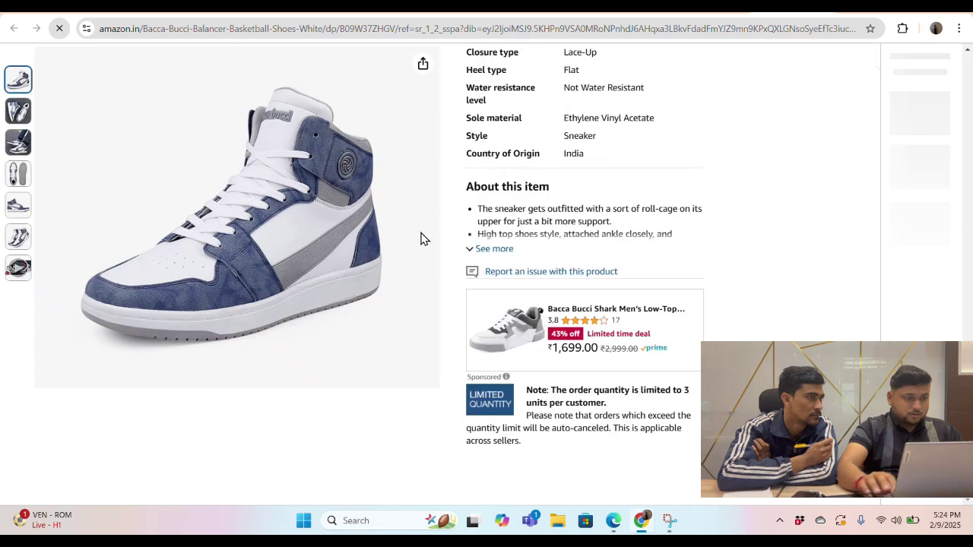
scroll(423, 238, "down", 10)
scroll(600, 226, "up", 3)
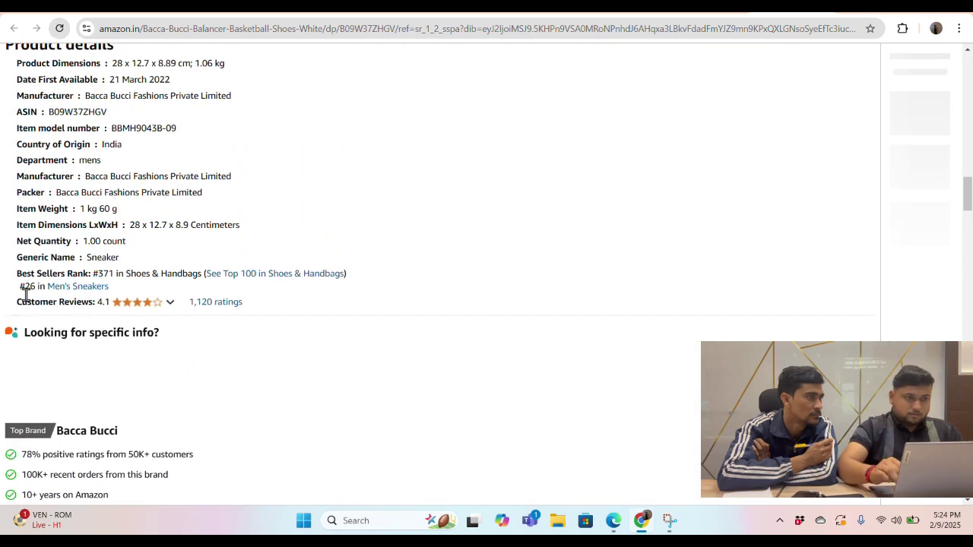
left_click_drag(25, 293, 137, 284)
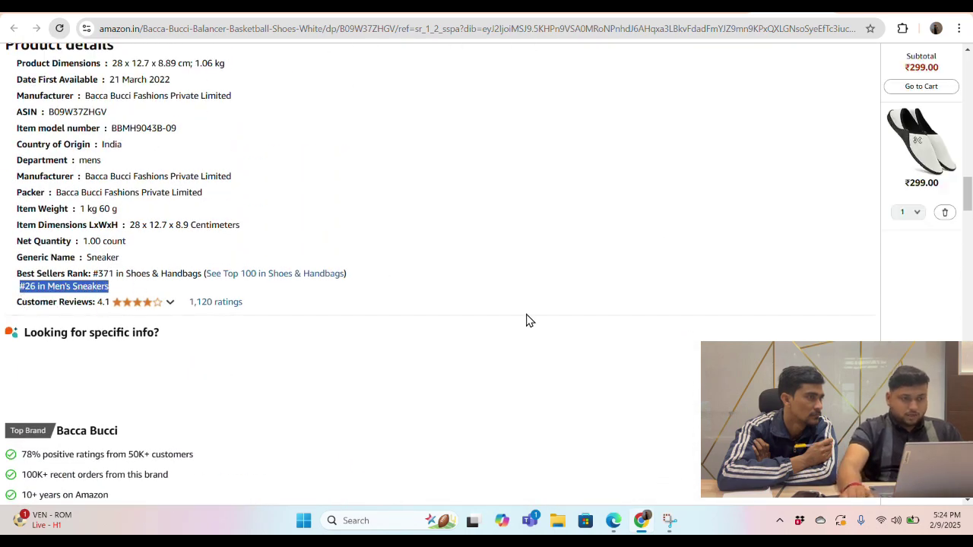
scroll(834, 300, "up", 15)
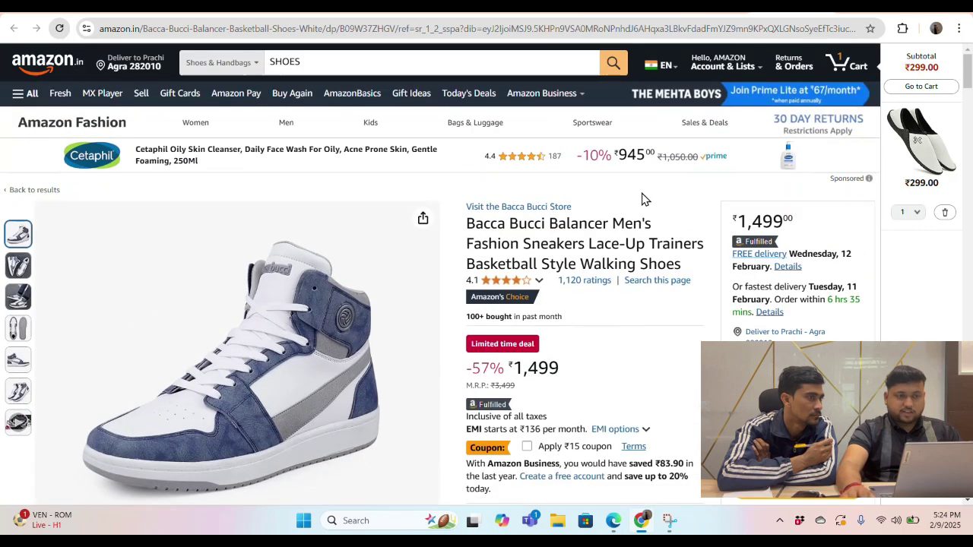
scroll(490, 190, "down", 12)
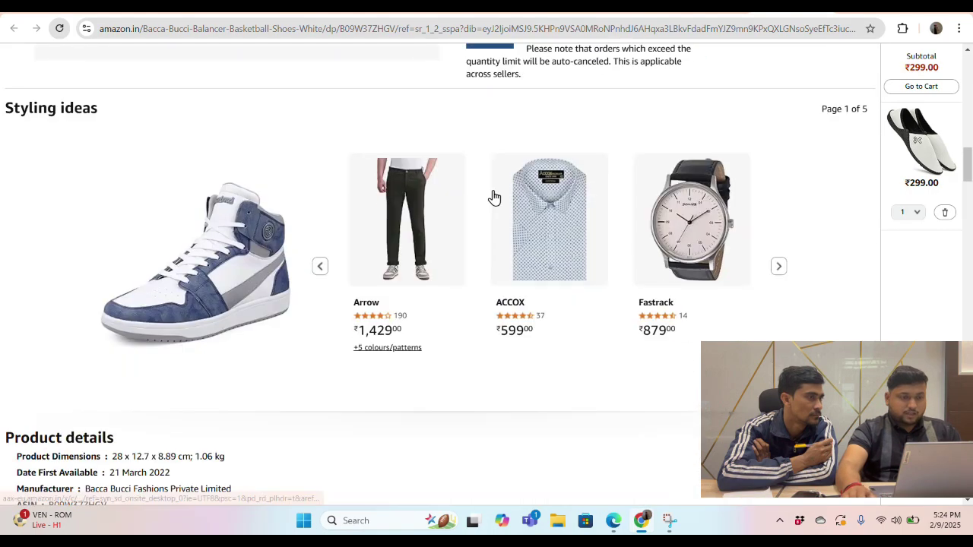
scroll(494, 197, "down", 3)
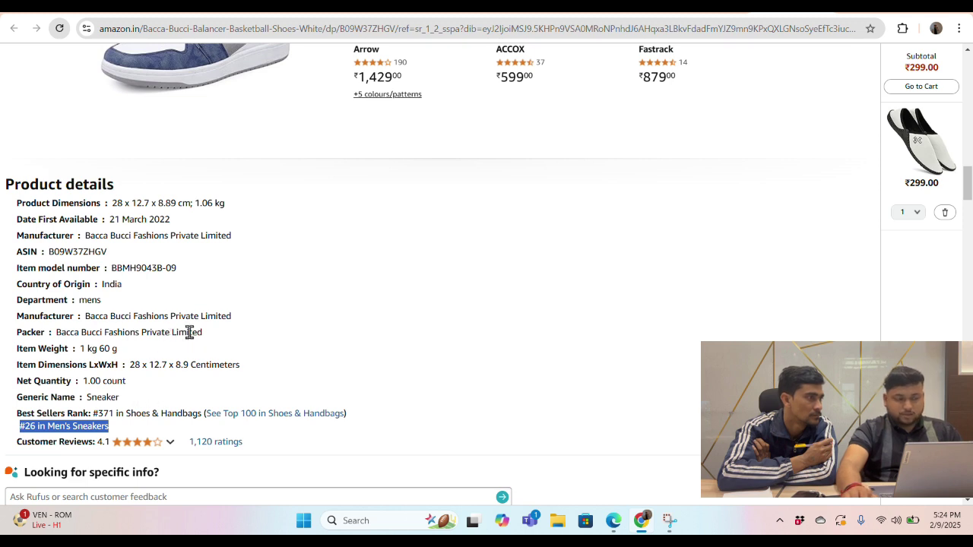
double_click(74, 252)
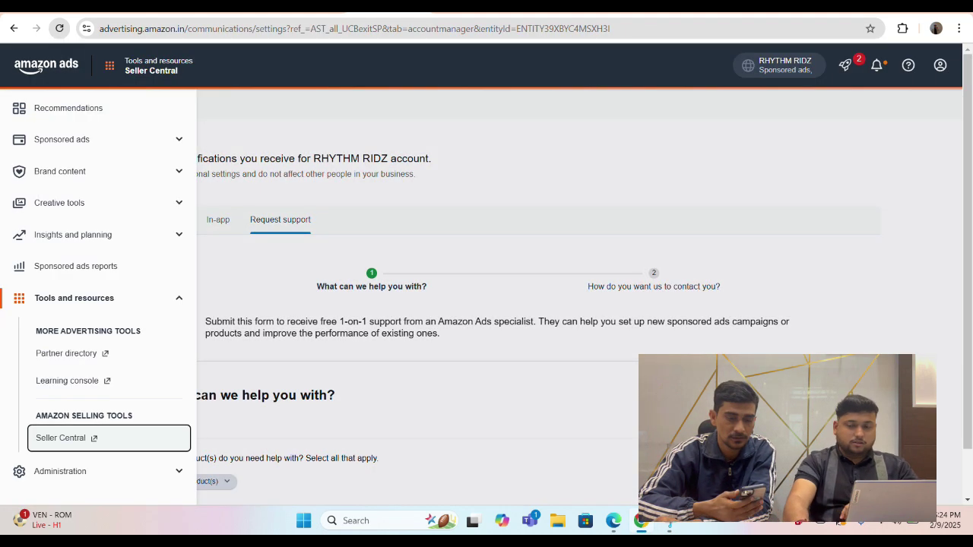
Go to the sponsored ads reports in Amazon Ads and start a new report.
key("shift+Tab")
left_click(582, 143)
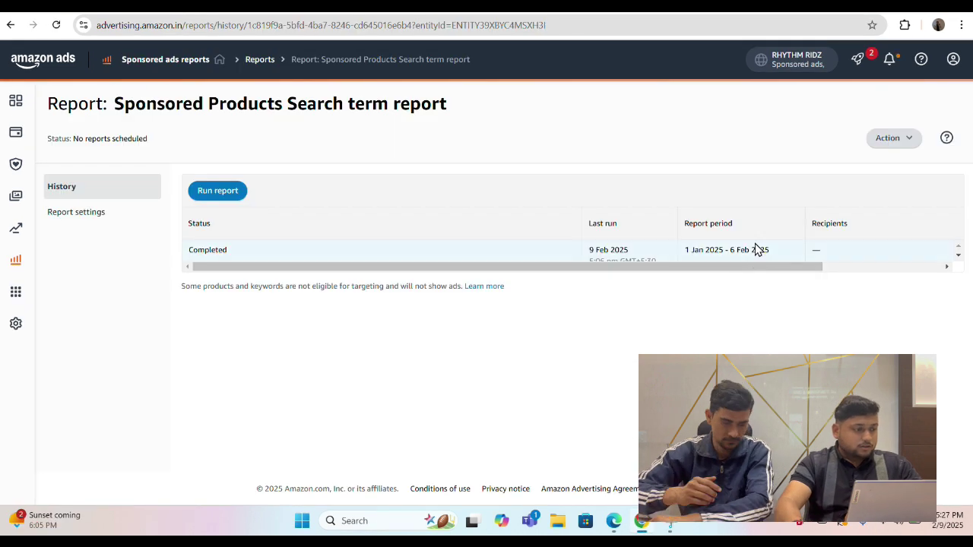
mouse_move(16, 256)
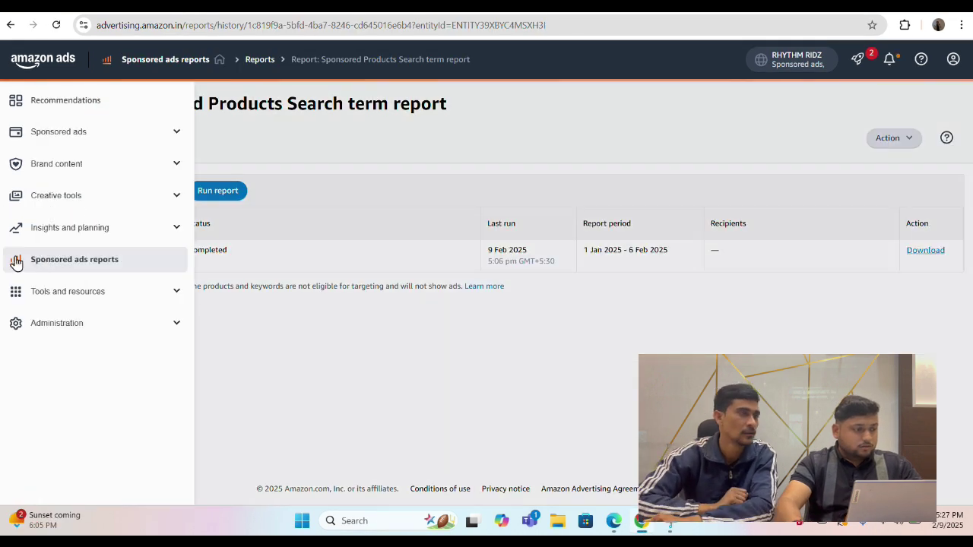
left_click(60, 266)
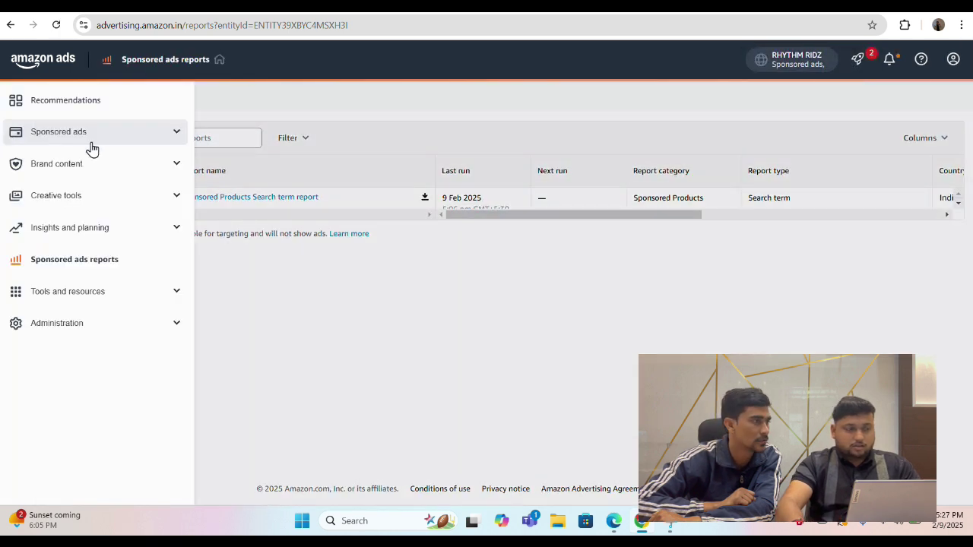
left_click(75, 144)
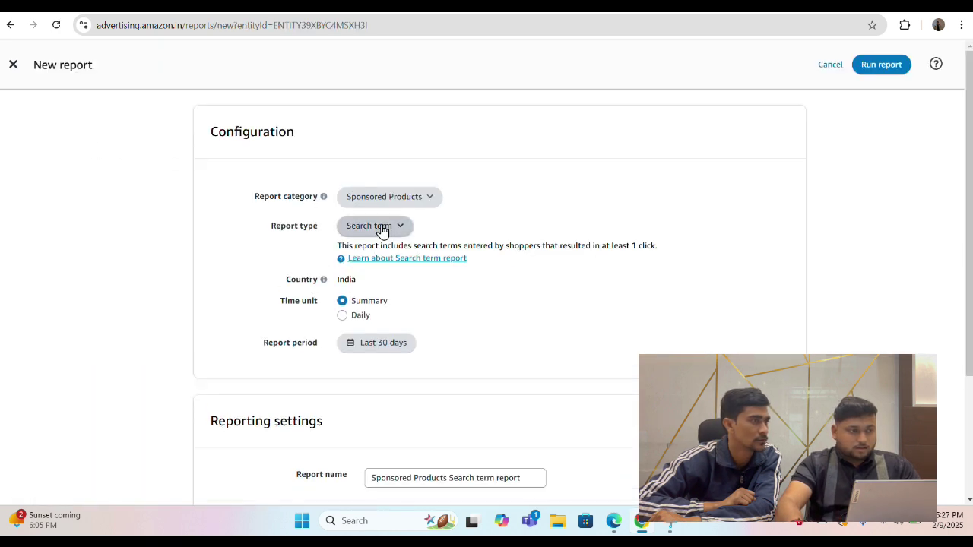
Keep Search term as the report type and set the report period to 1 January 2025 - 6 February 2025.
left_click(381, 232)
left_click(383, 230)
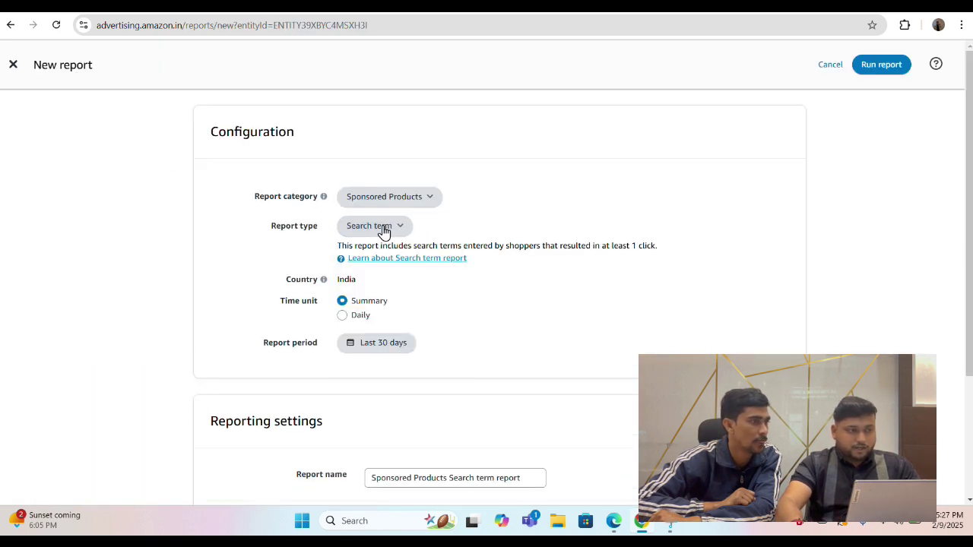
left_click(384, 344)
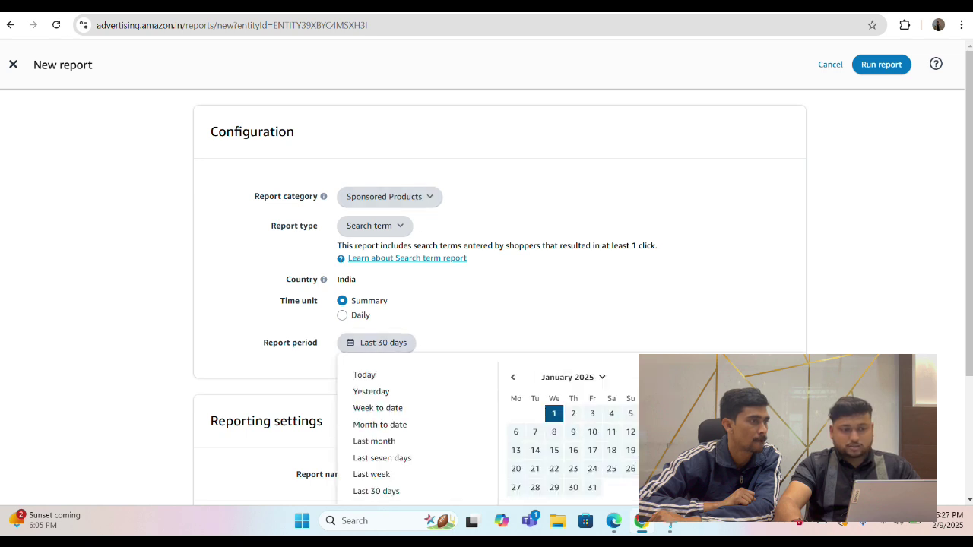
left_click(723, 431)
scroll(723, 431, "down", 2)
left_click(780, 413)
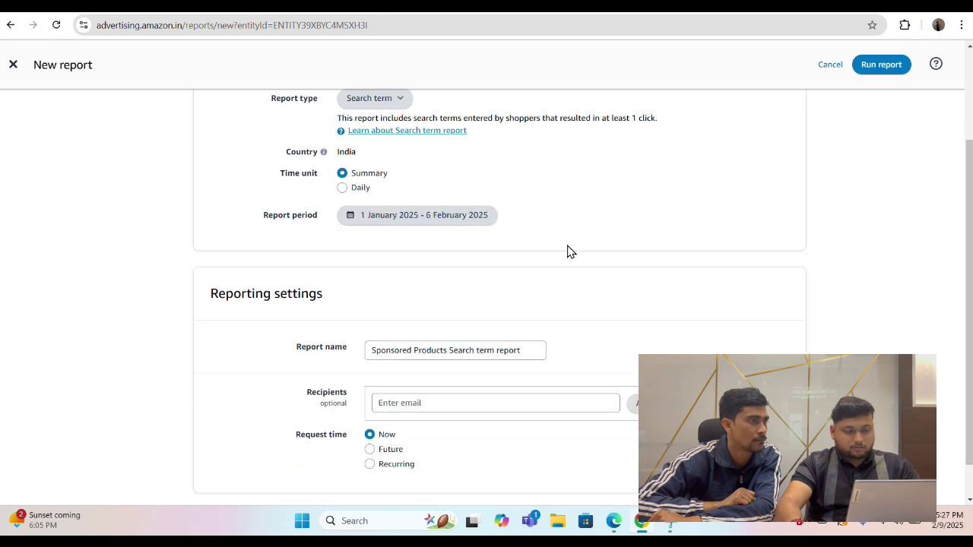
Review the reporting settings and run the Sponsored Products Search term report with the request time Now.
scroll(364, 262, "up", 1)
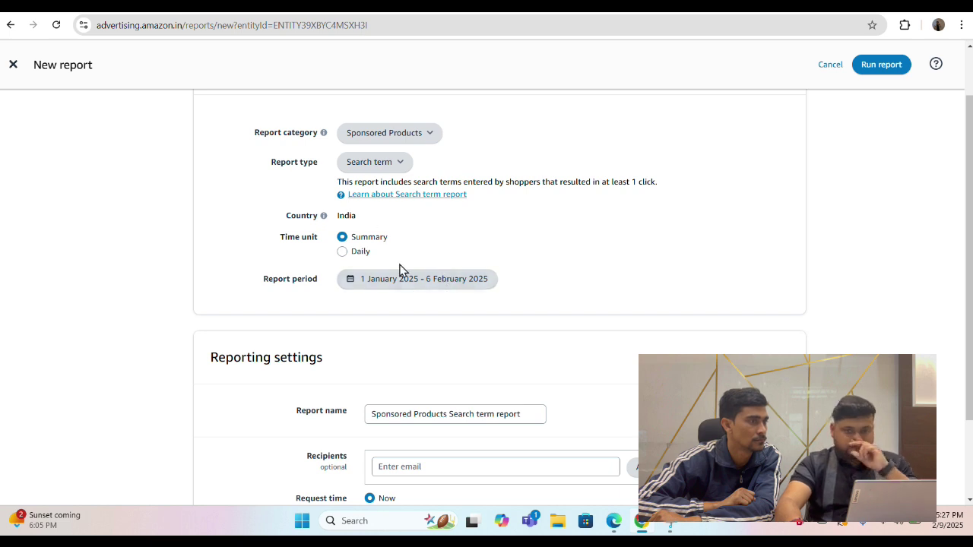
scroll(401, 270, "down", 3)
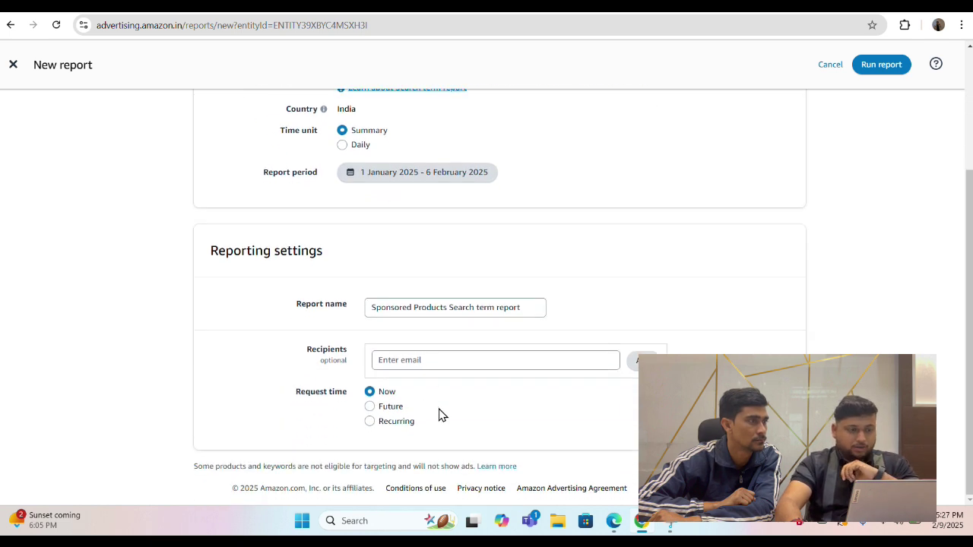
left_click(870, 65)
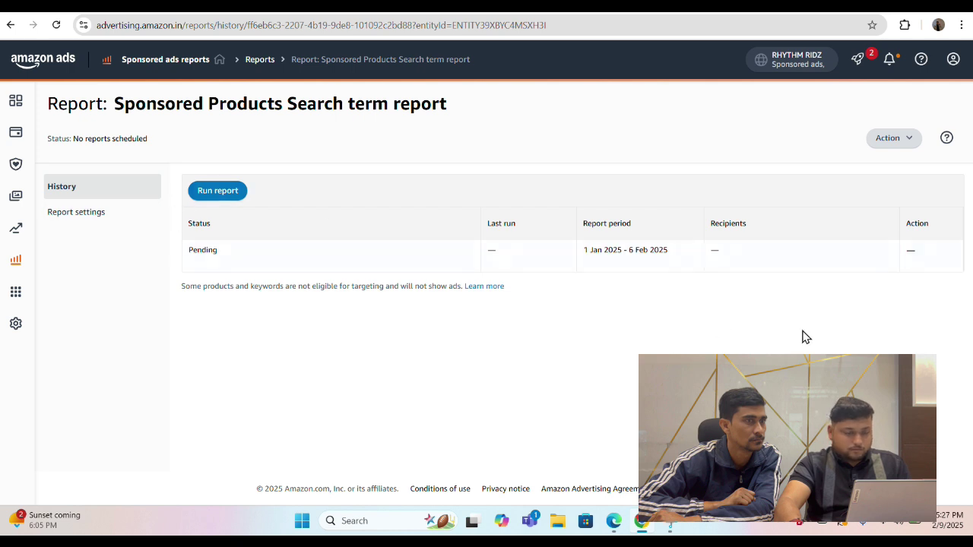
View the report's settings and history, then open the targeting eligibility help page and close it.
left_click(119, 219)
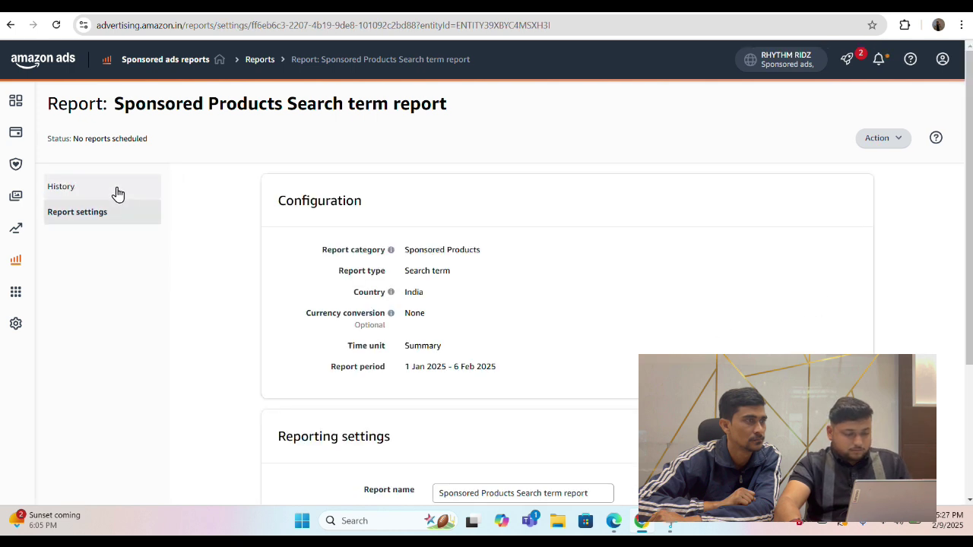
left_click(115, 190)
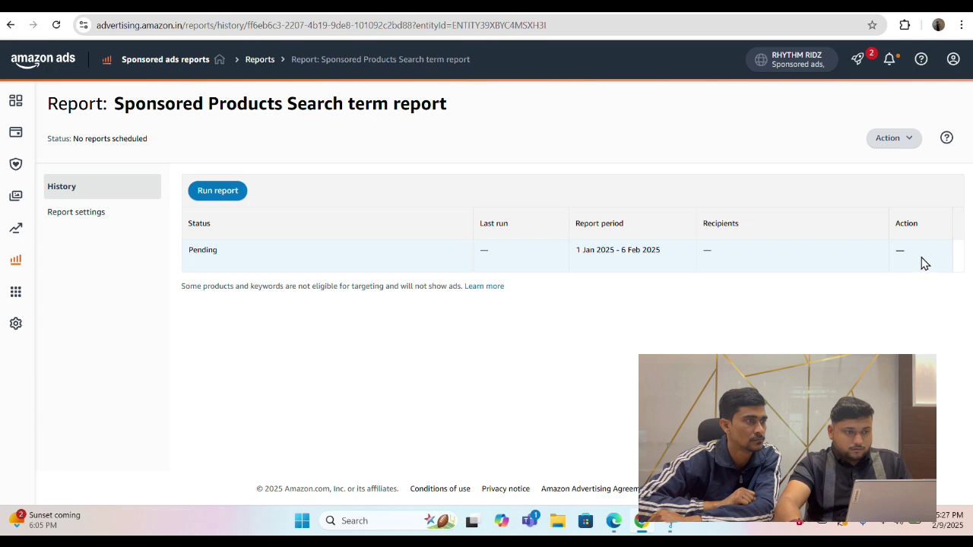
left_click(484, 285)
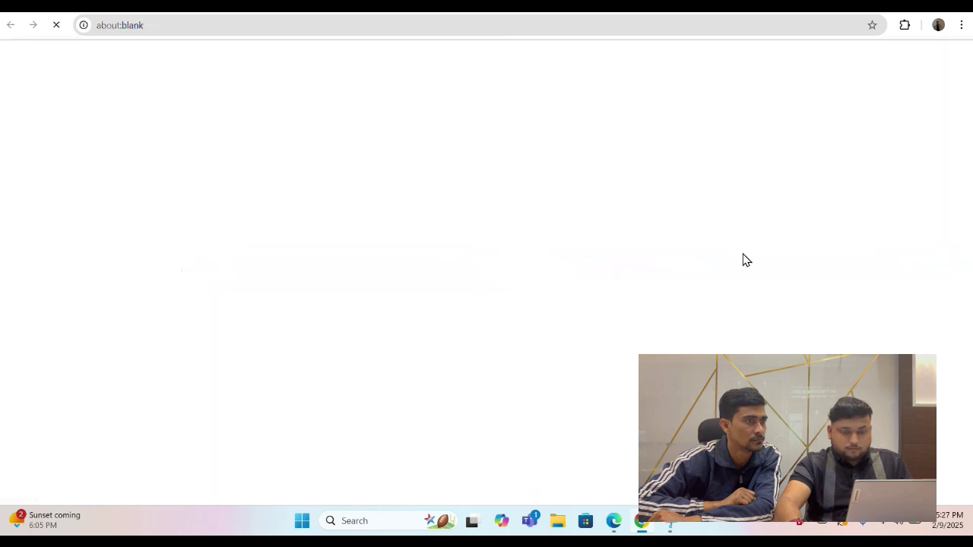
key("ctrl+w")
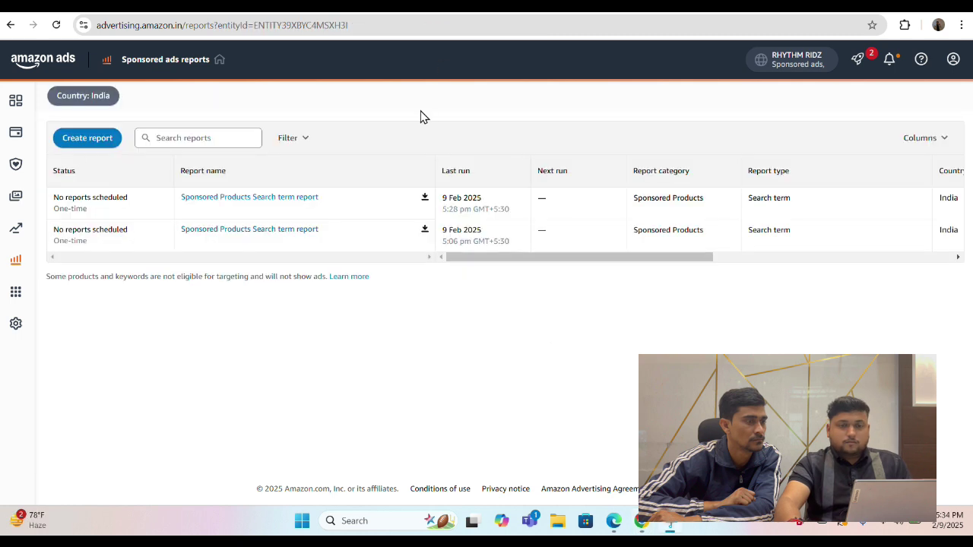
Create and run another Sponsored Products Search term report with the Summary time unit for the last 30 days.
mouse_move(33, 266)
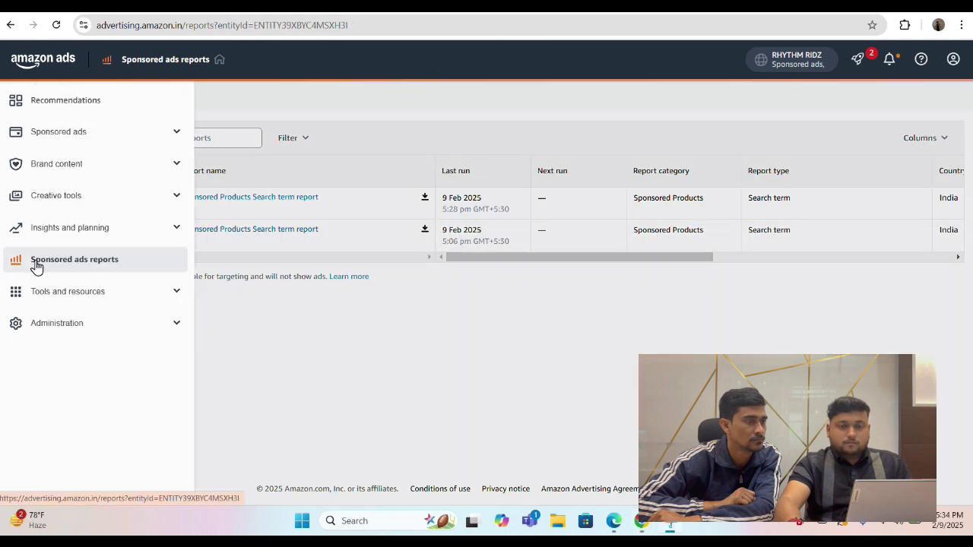
left_click(91, 263)
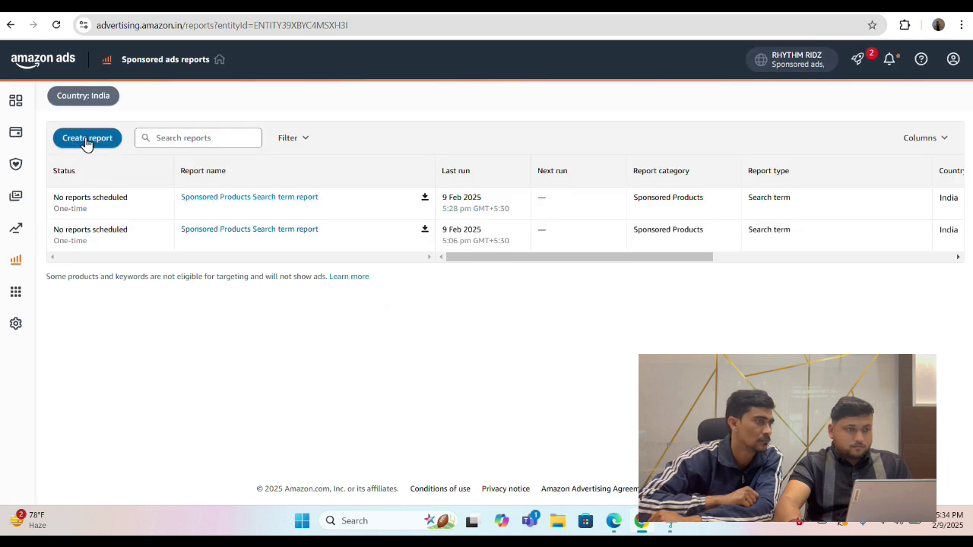
left_click(87, 141)
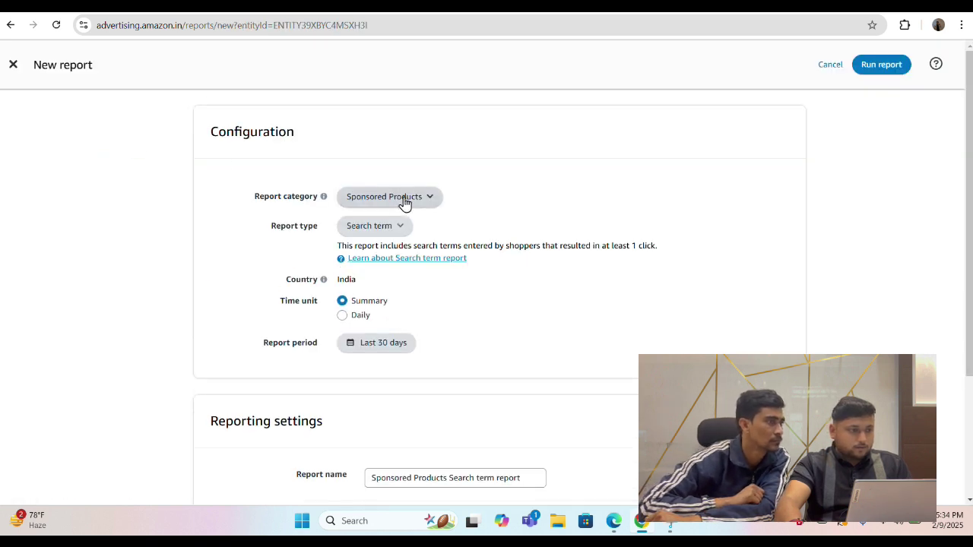
left_click(371, 231)
left_click(372, 231)
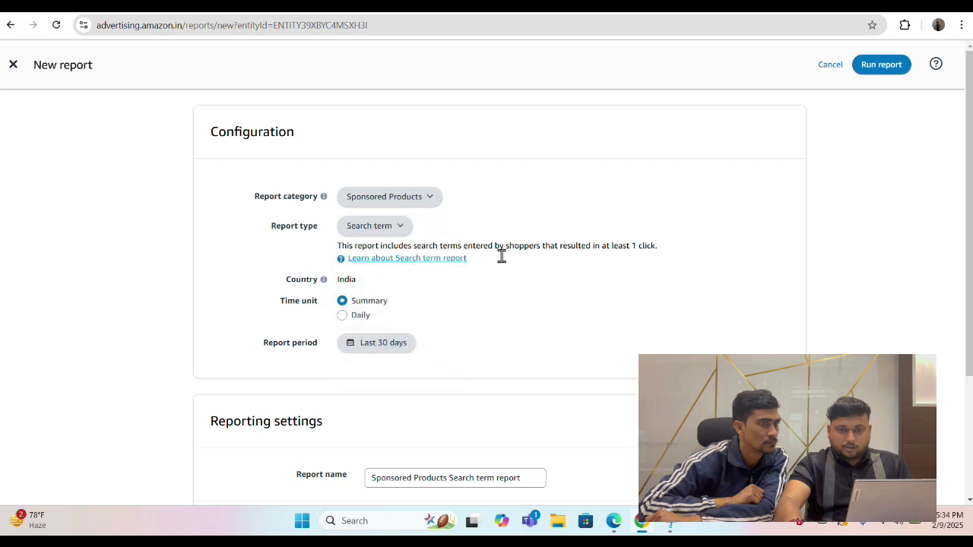
scroll(427, 328, "down", 1)
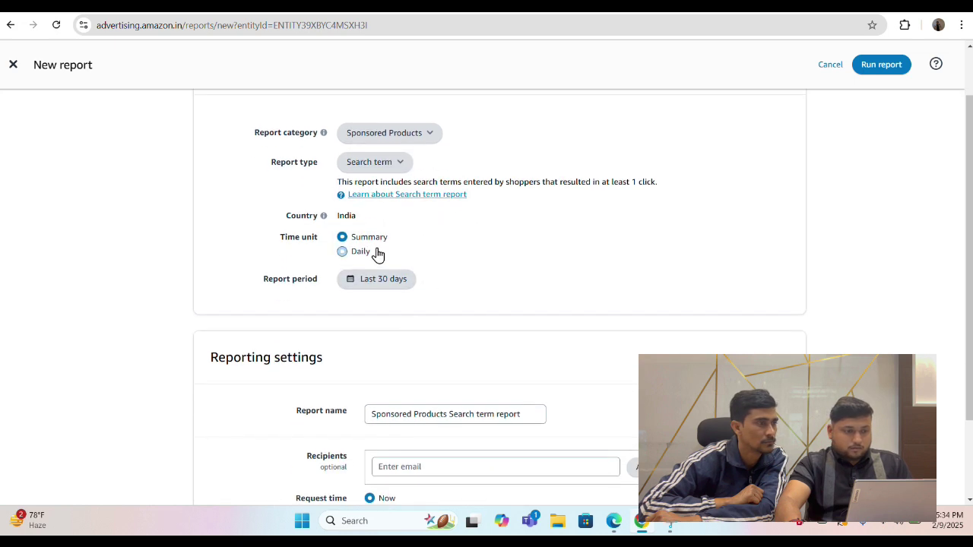
scroll(382, 289, "down", 1)
left_click(881, 66)
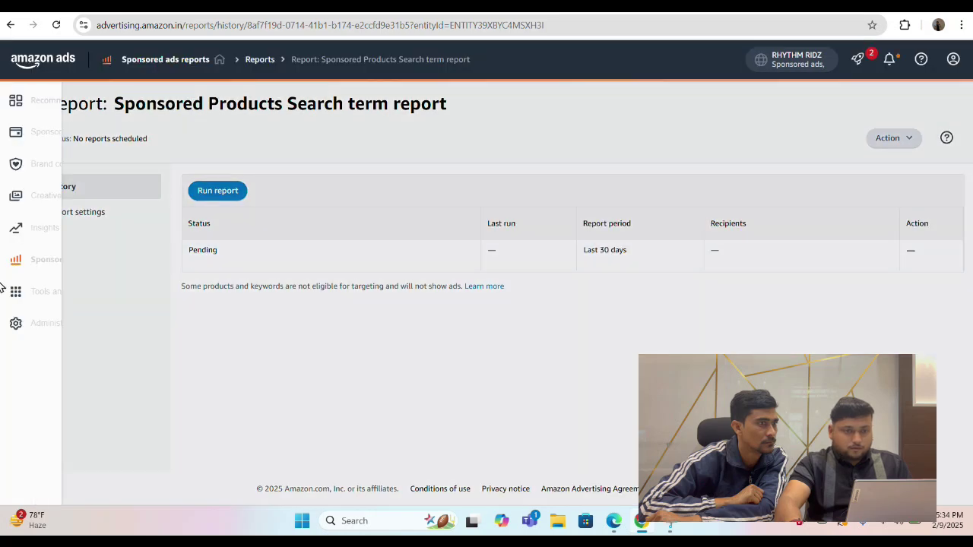
Return to the sponsored ads report list to view the requested reports.
mouse_move(18, 266)
left_click(66, 269)
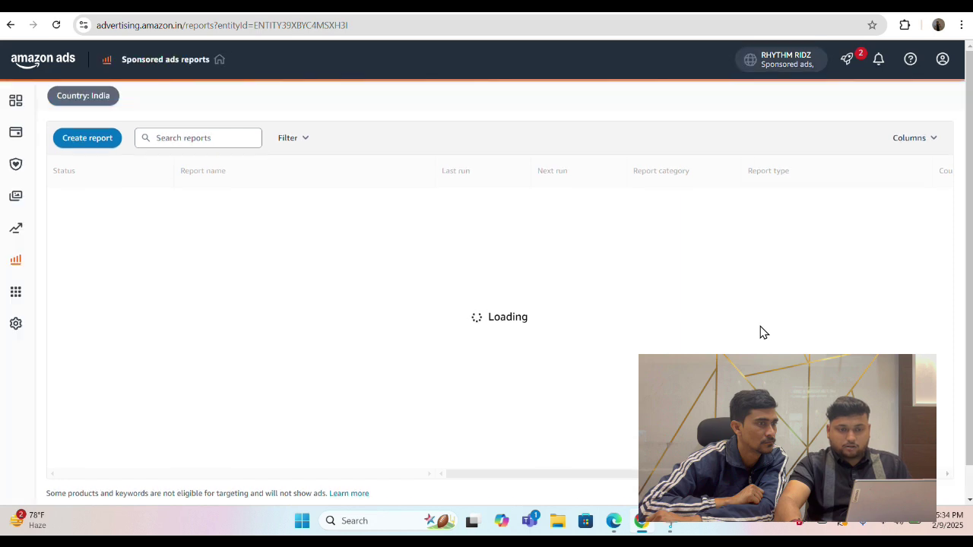
left_click_drag(625, 292, 600, 317)
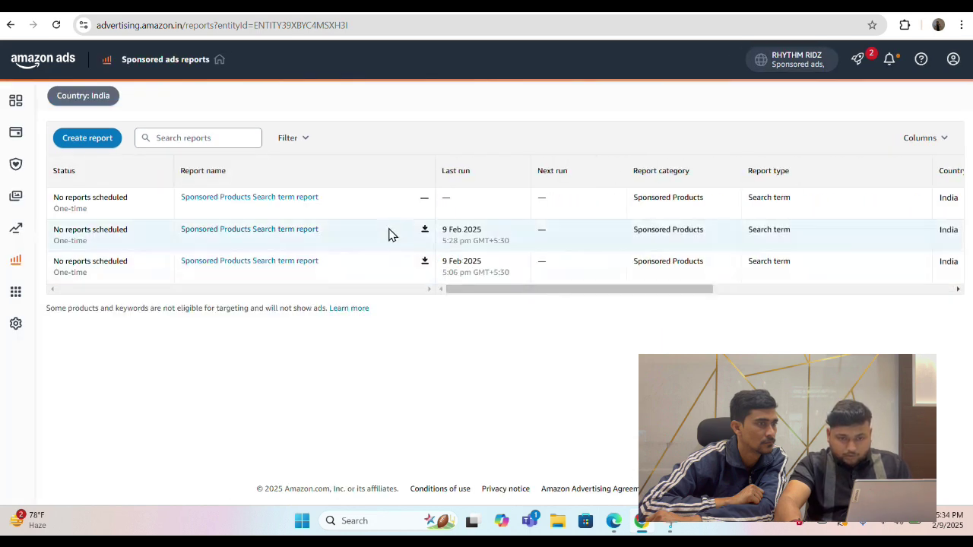
Download the Sponsored Products Search term report last run on 9 Feb 2025 at 5:28 pm and open the downloaded workbook.
left_click(423, 231)
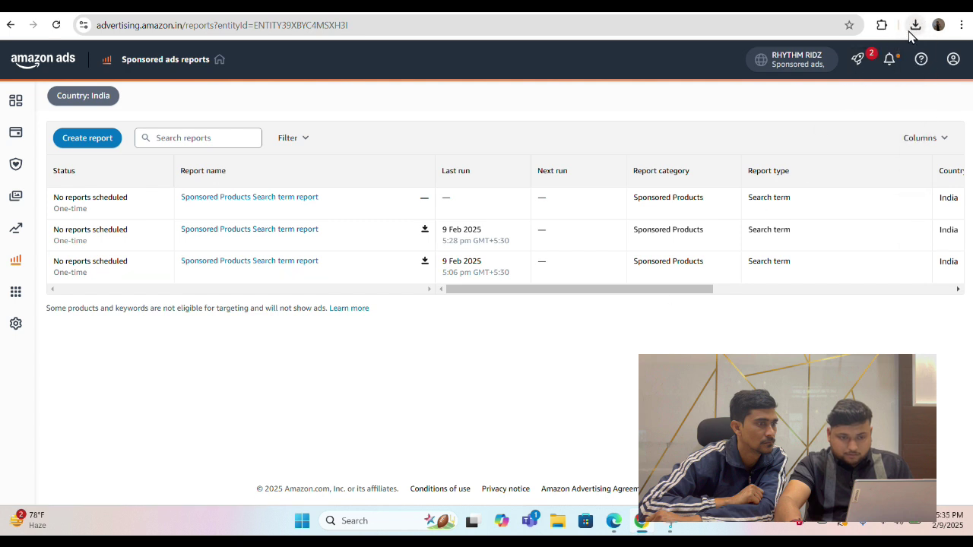
left_click(914, 26)
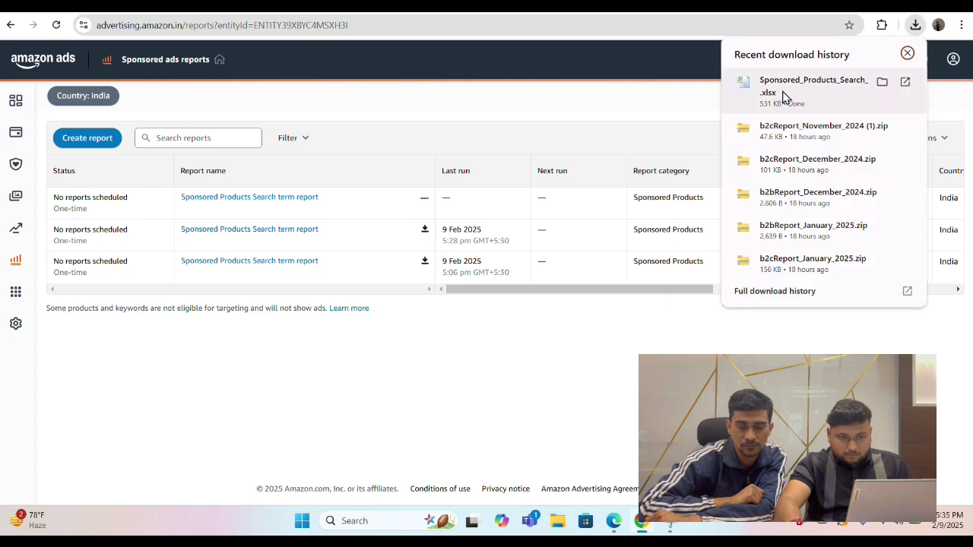
left_click(785, 97)
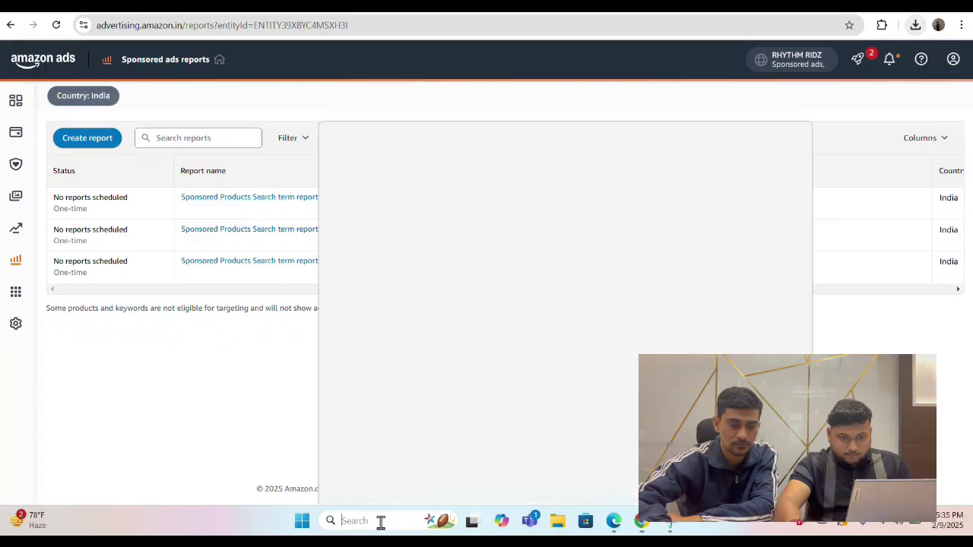
left_click(381, 521)
type("EXCE")
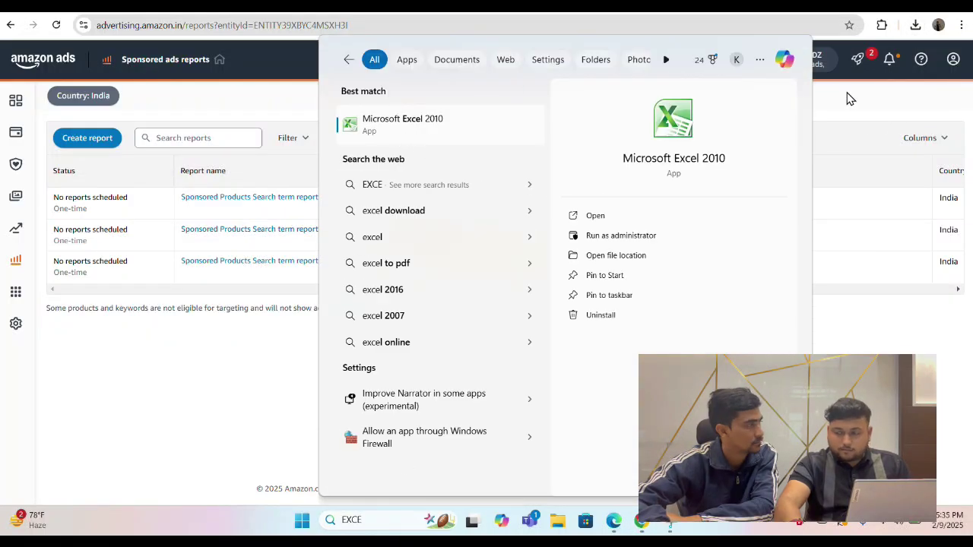
key("Escape")
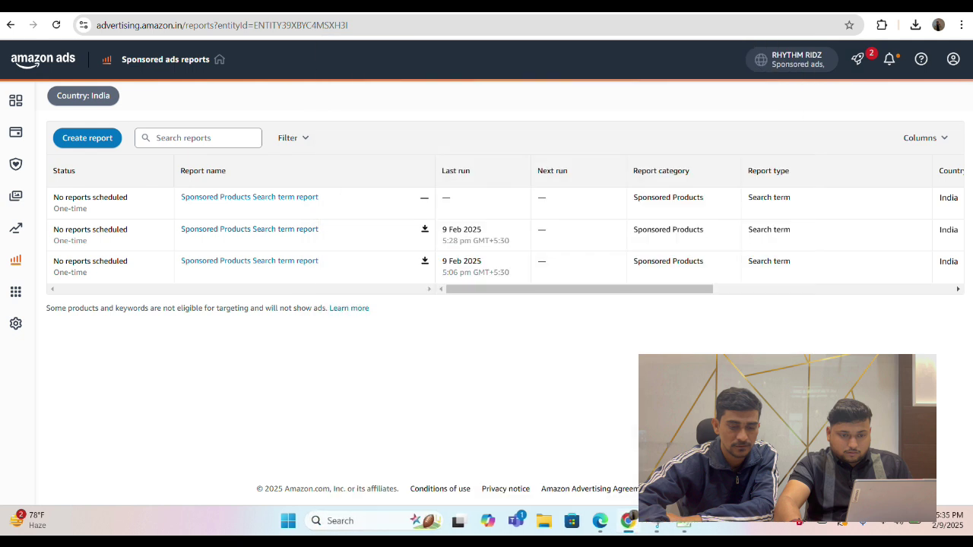
Open the downloaded search term report in Excel, dismiss the Office activation wizard and enable editing.
left_click(915, 25)
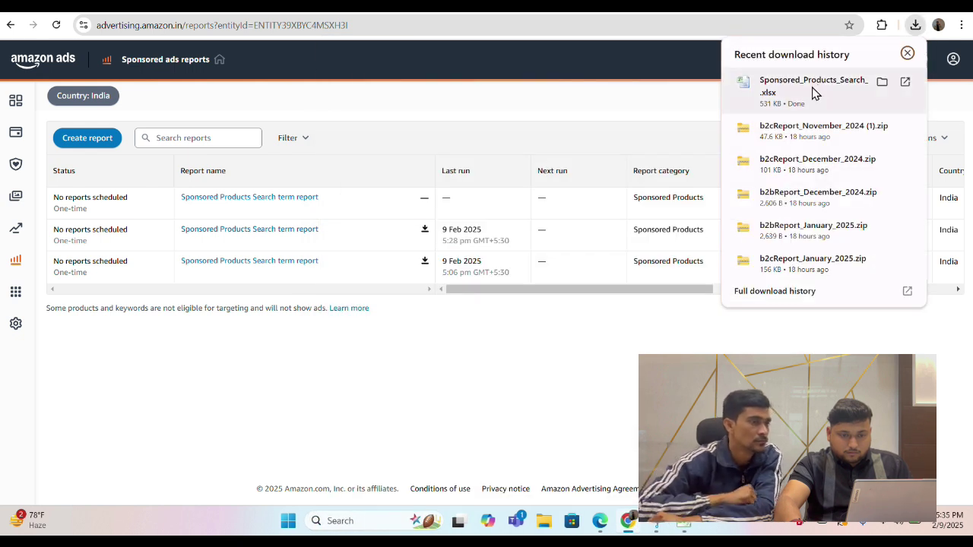
left_click(814, 94)
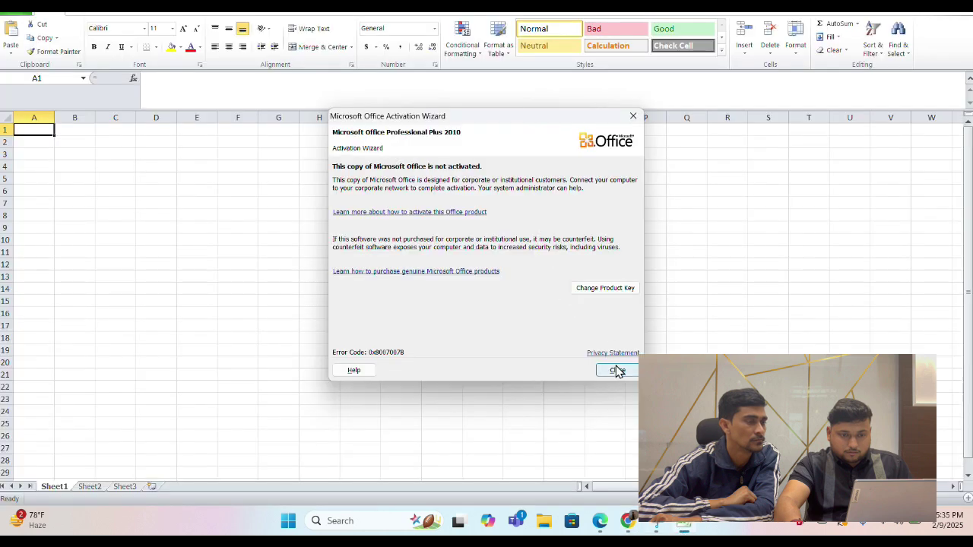
left_click(617, 371)
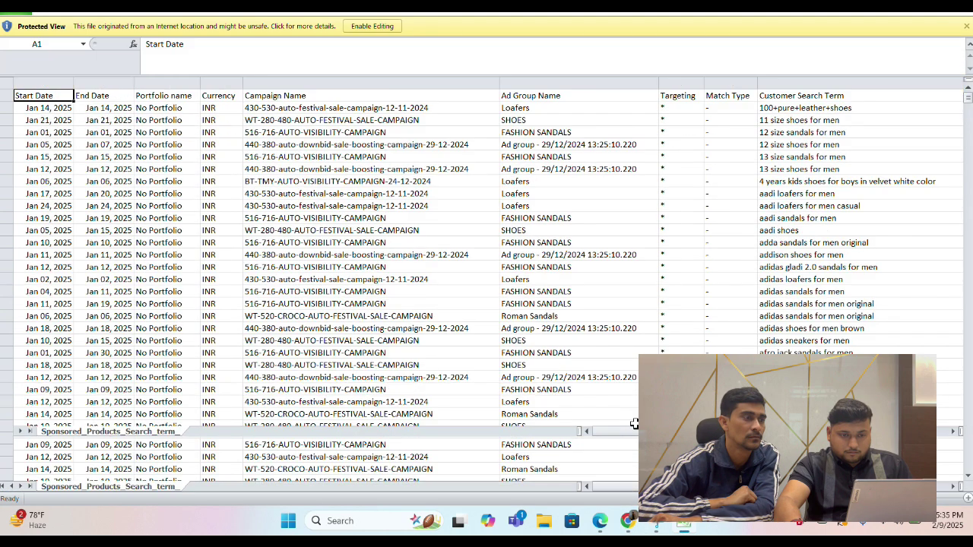
left_click(372, 26)
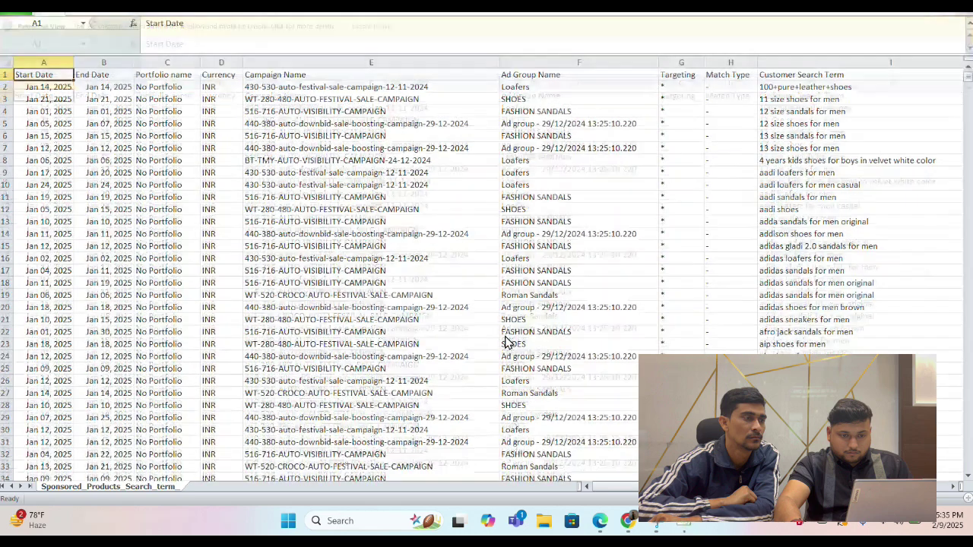
Try sorting the search term report from A to Z with the header row selected, and undo the sort.
left_click(228, 154)
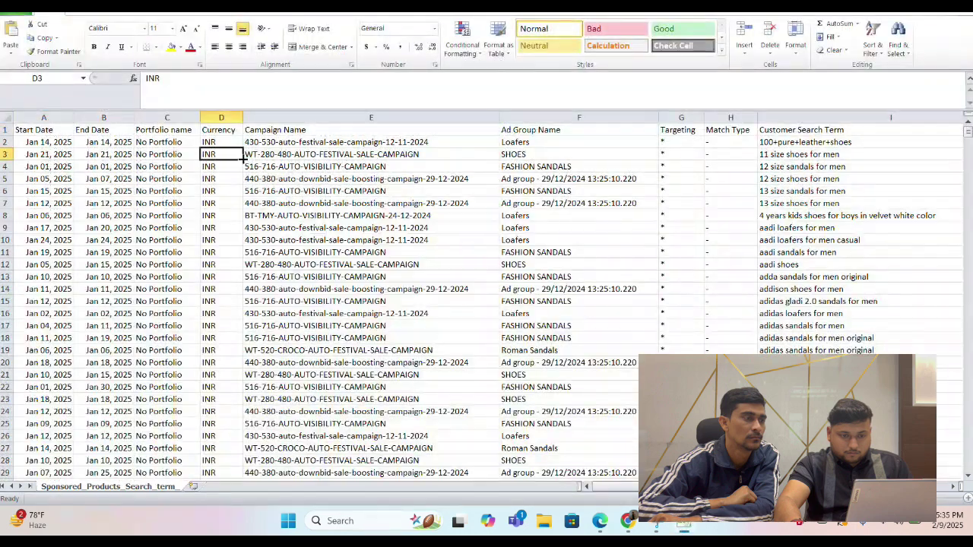
left_click(4, 129)
left_click(872, 44)
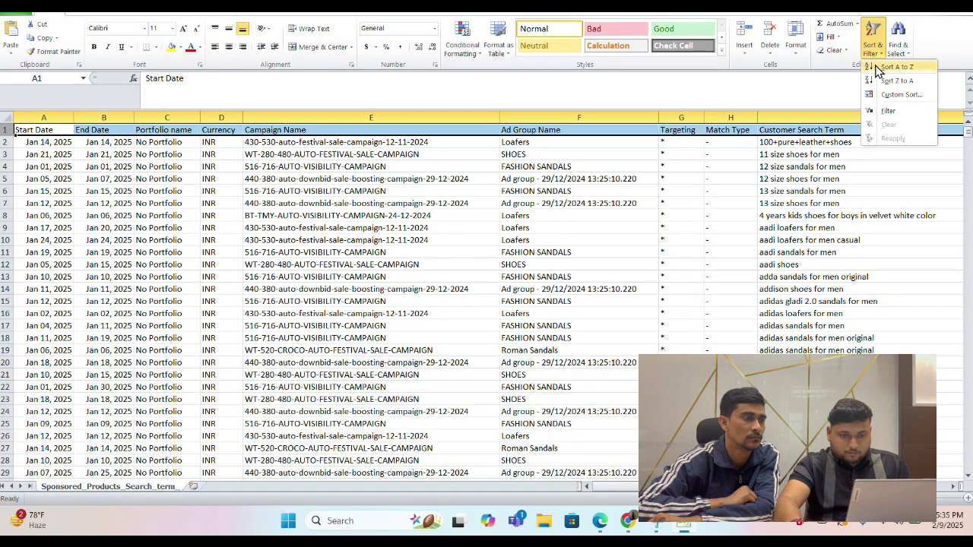
left_click(882, 68)
left_click(524, 278)
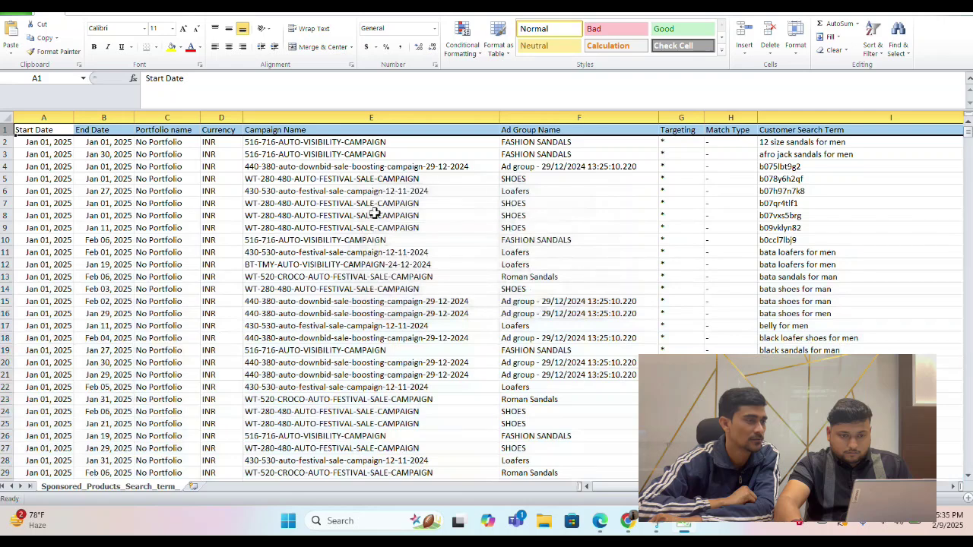
key("ctrl+z")
Add filters to the header row of the search term report.
left_click(3, 129)
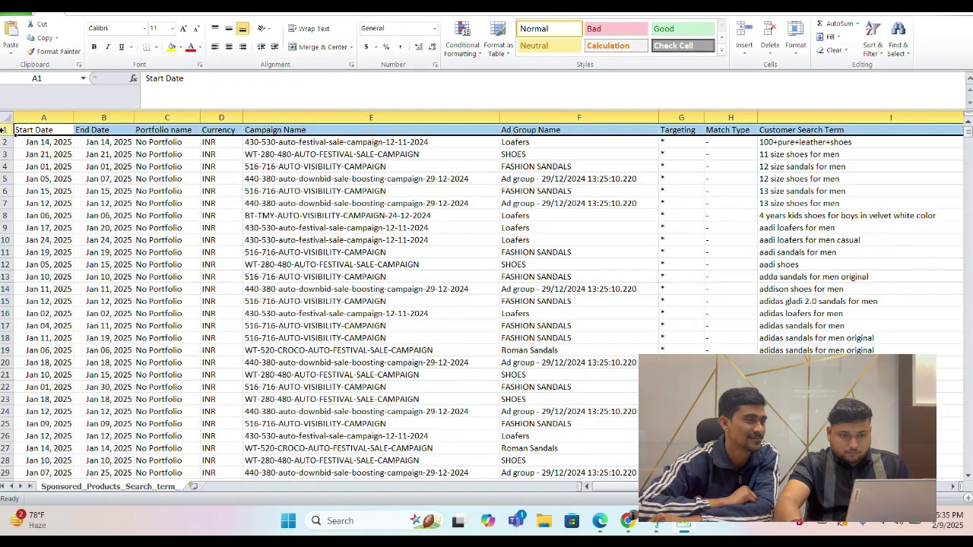
left_click(871, 44)
left_click(881, 120)
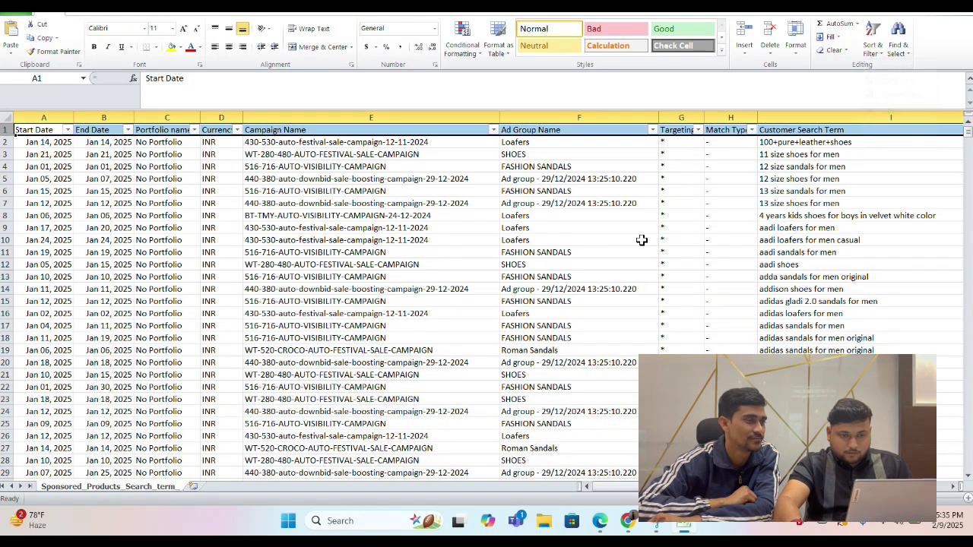
In the Total Return on Advertising Spend (ROAS) filter, deselect all values and select only the highest ones, including 338.56, 382.17, 386.93, 405.73, 406.62 and 496.06.
left_click(395, 227)
left_click_drag(591, 175, 636, 190)
left_click(688, 217)
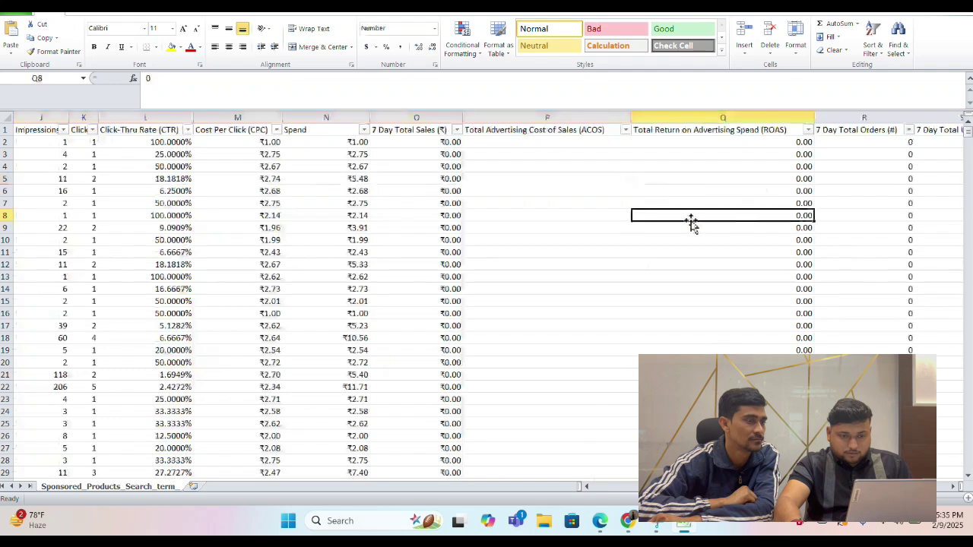
left_click(755, 145)
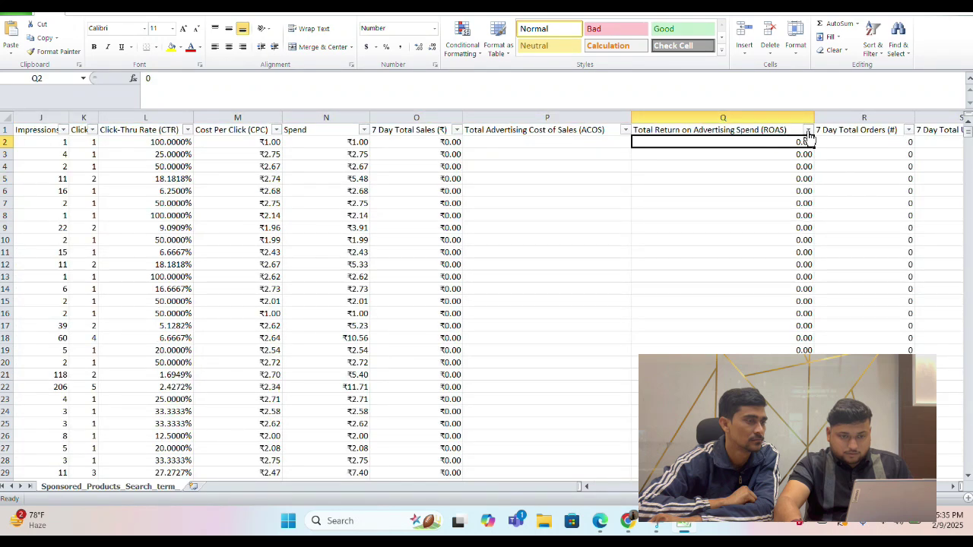
left_click(808, 130)
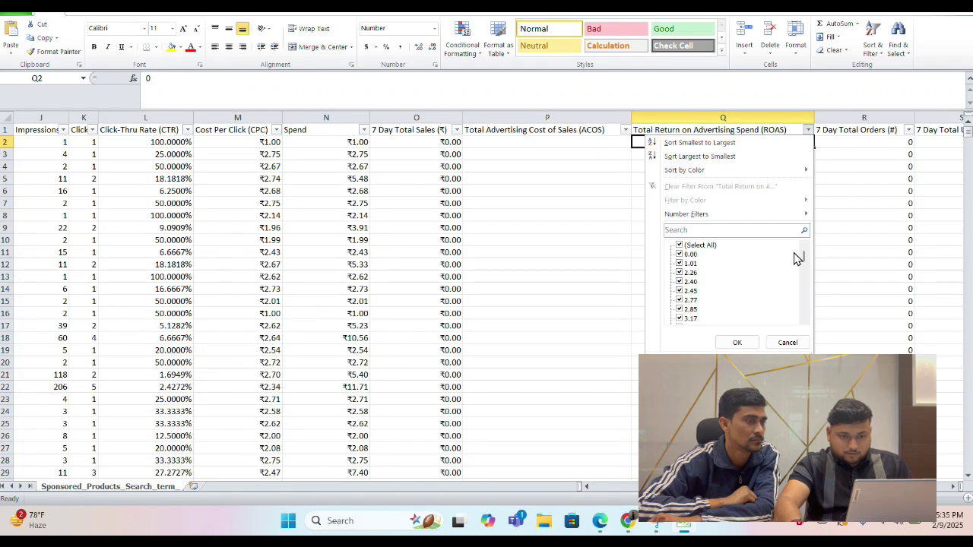
left_click(681, 247)
left_click_drag(802, 263, 803, 339)
left_click(680, 319)
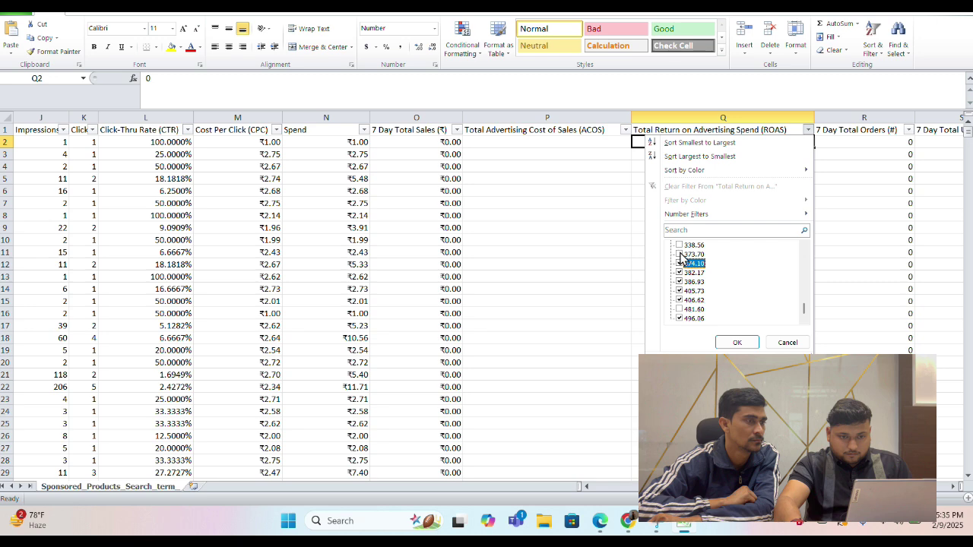
scroll(804, 270, "up", 3)
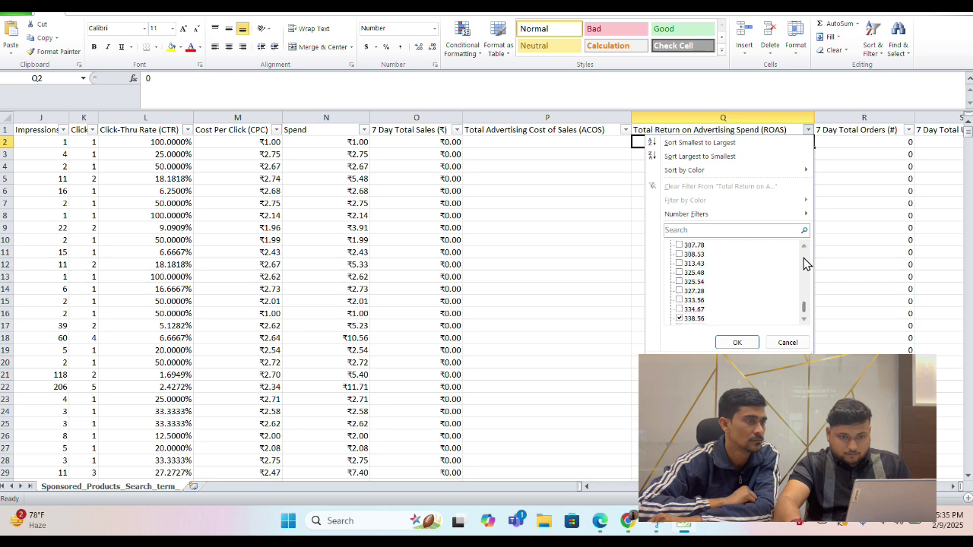
left_click(680, 310)
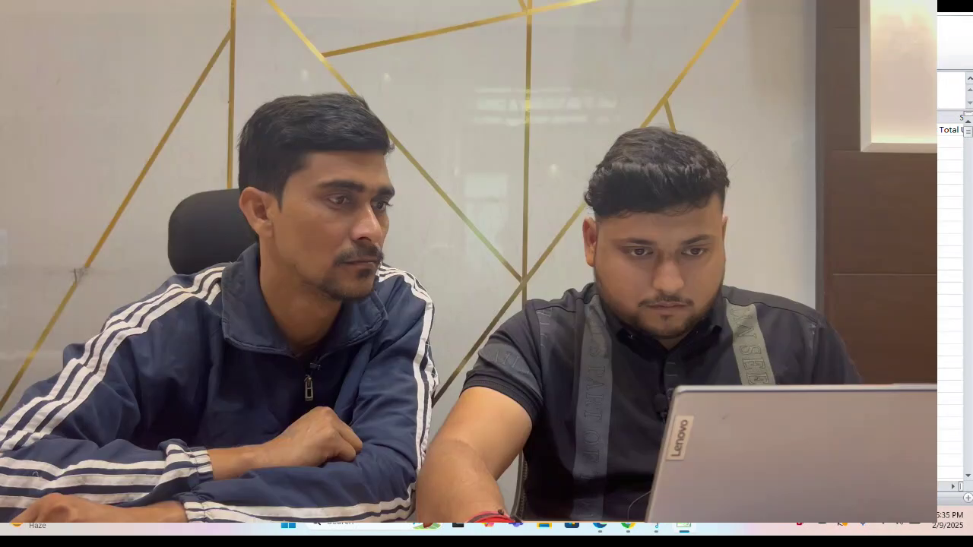